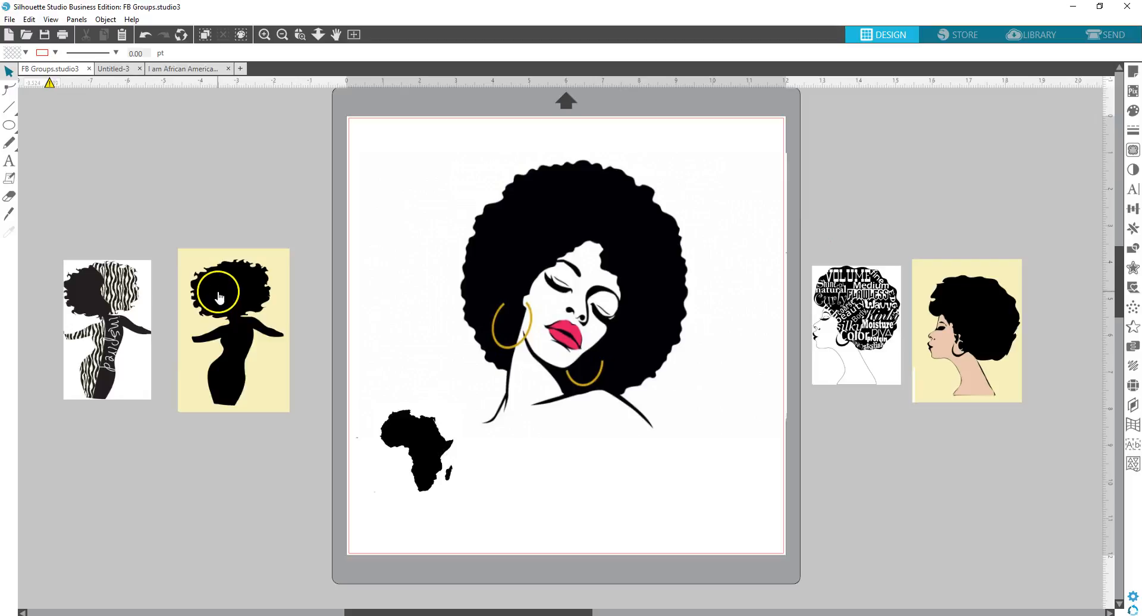
Move the Africa silhouette off the page and enlarge the afro portrait image to about 16.35 in wide.
left_click_drag(417, 411, 172, 99)
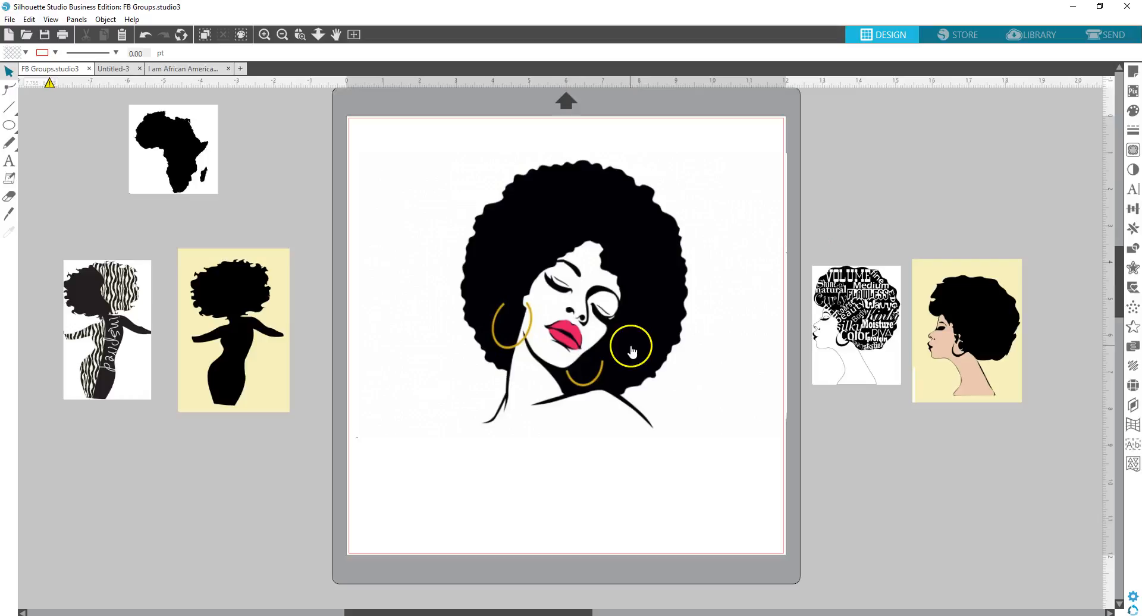
left_click_drag(523, 272, 418, 263)
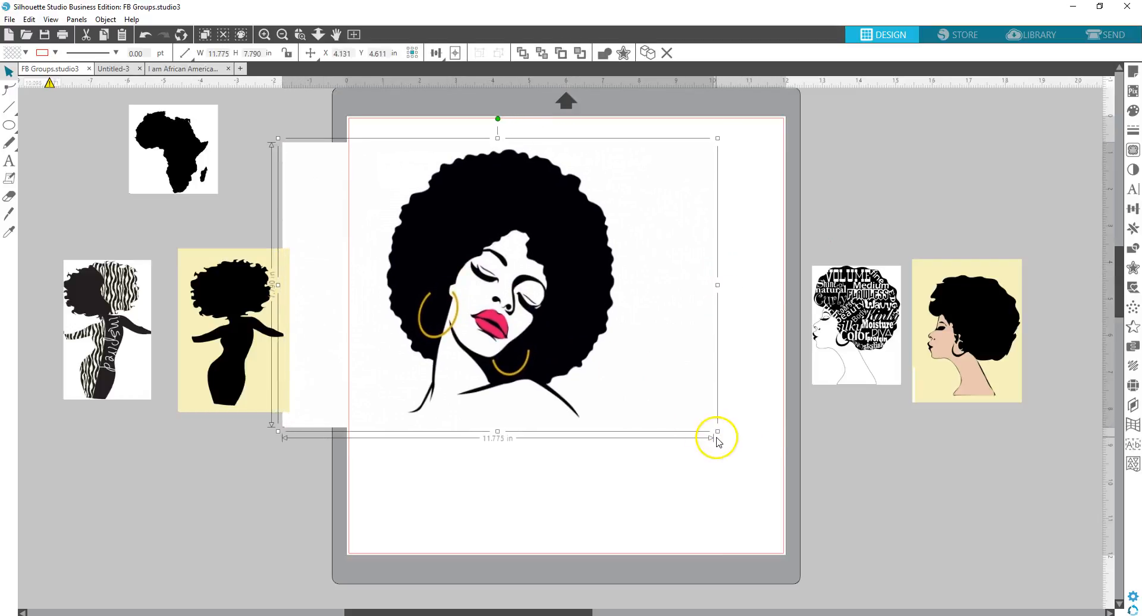
left_click_drag(720, 435, 631, 439)
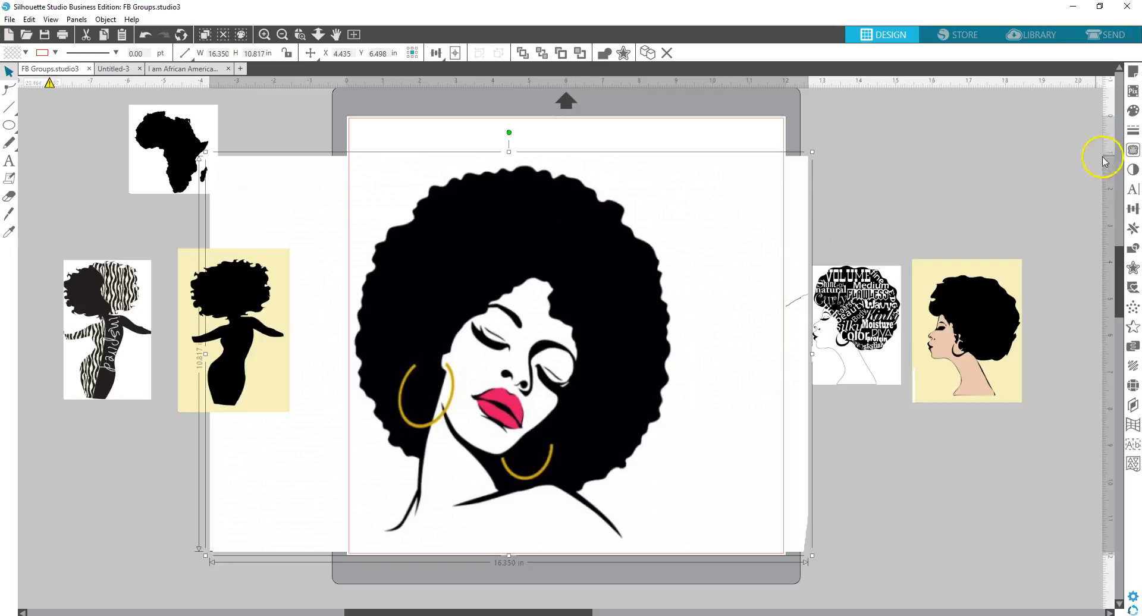
Check the installed software's release and edition information, then close it.
left_click(131, 19)
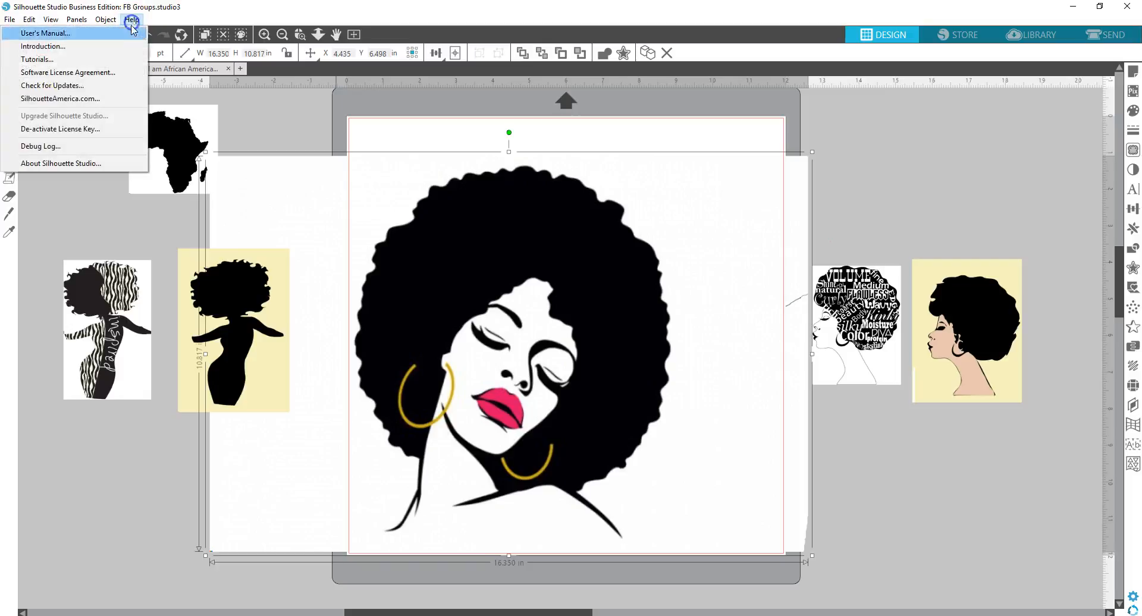
left_click(90, 161)
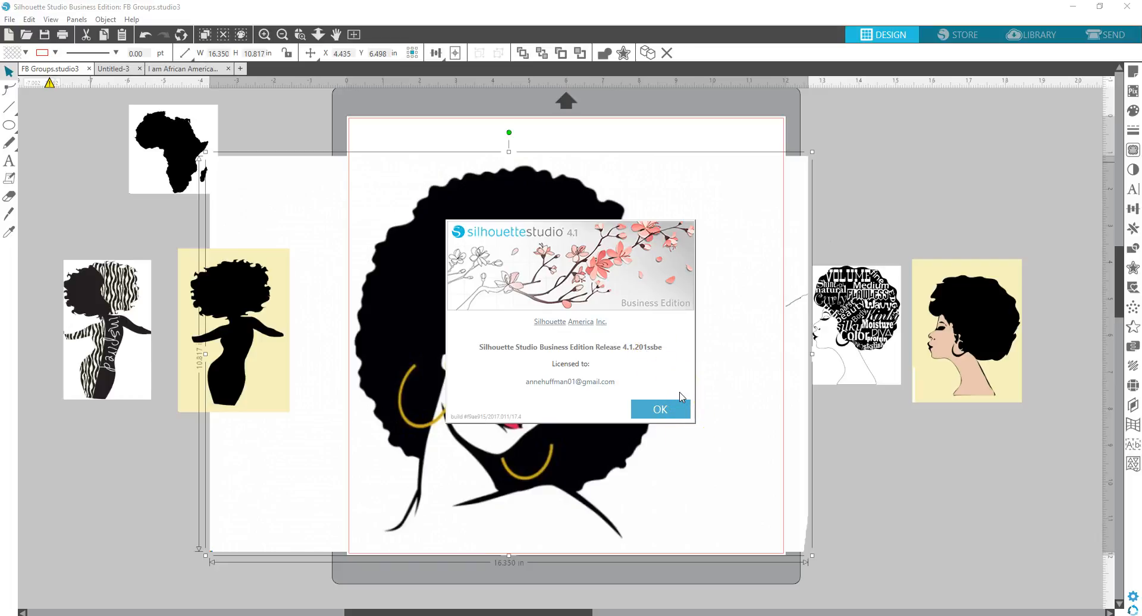
left_click(667, 407)
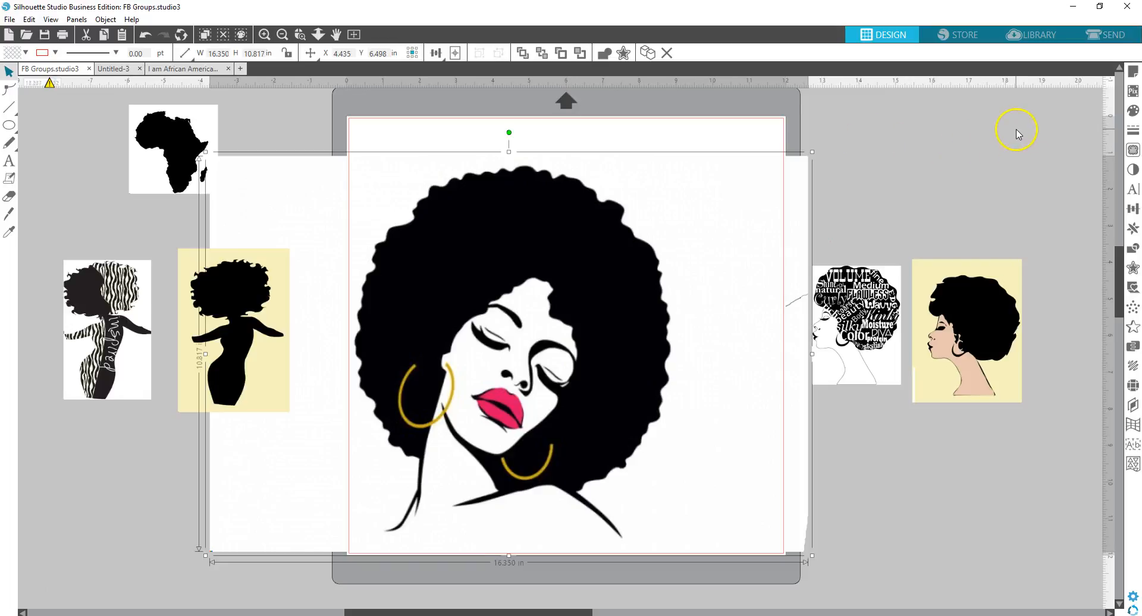
Trace the whole woman's portrait, hair to shoulders, with a 40% threshold using the standard Trace style.
left_click(1133, 149)
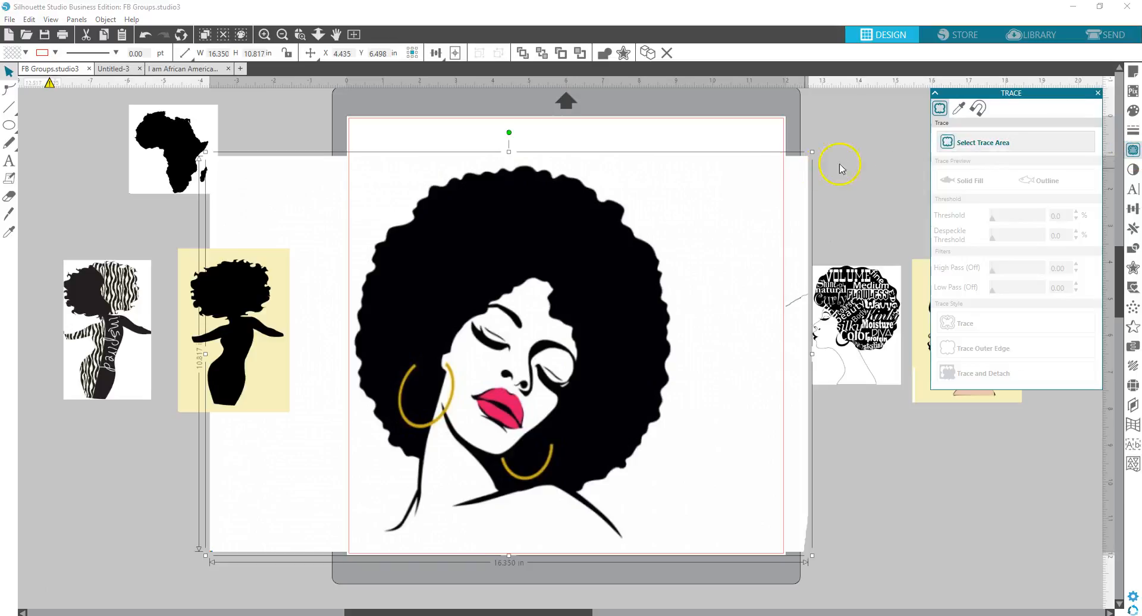
left_click(959, 144)
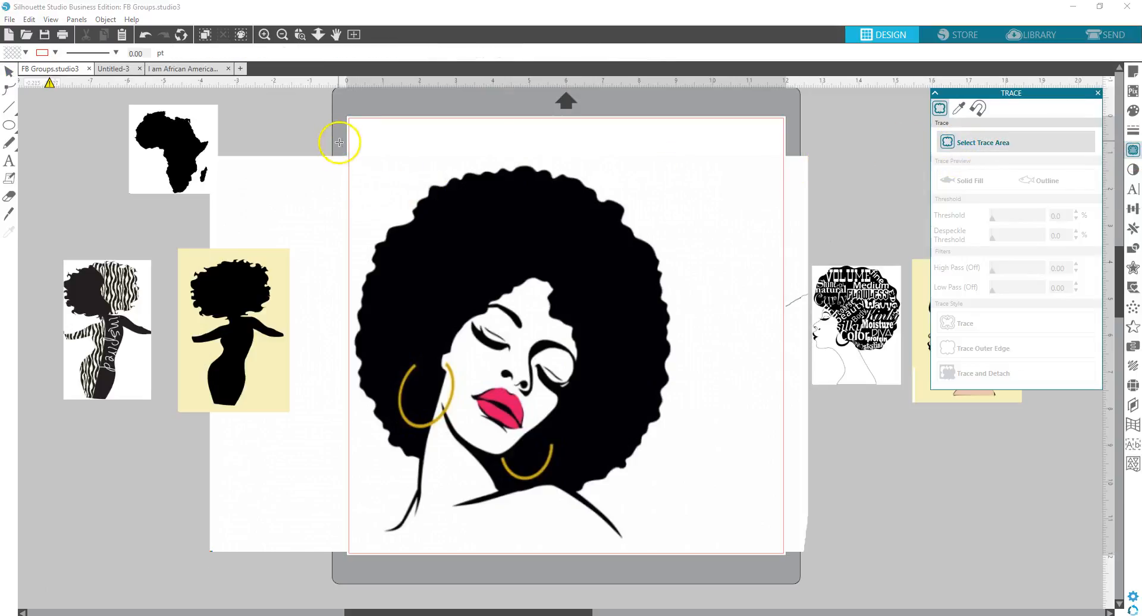
mouse_move(344, 124)
left_mouse_down()
mouse_move(523, 443)
mouse_move(707, 572)
mouse_move(710, 537)
mouse_move(715, 545)
left_mouse_up()
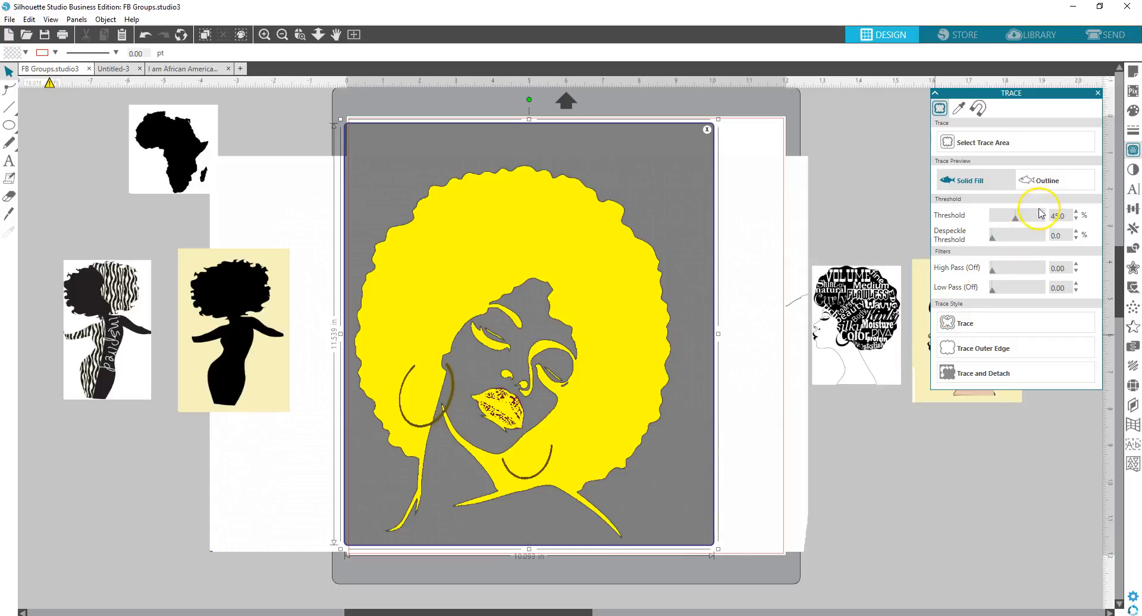
left_click(1015, 220)
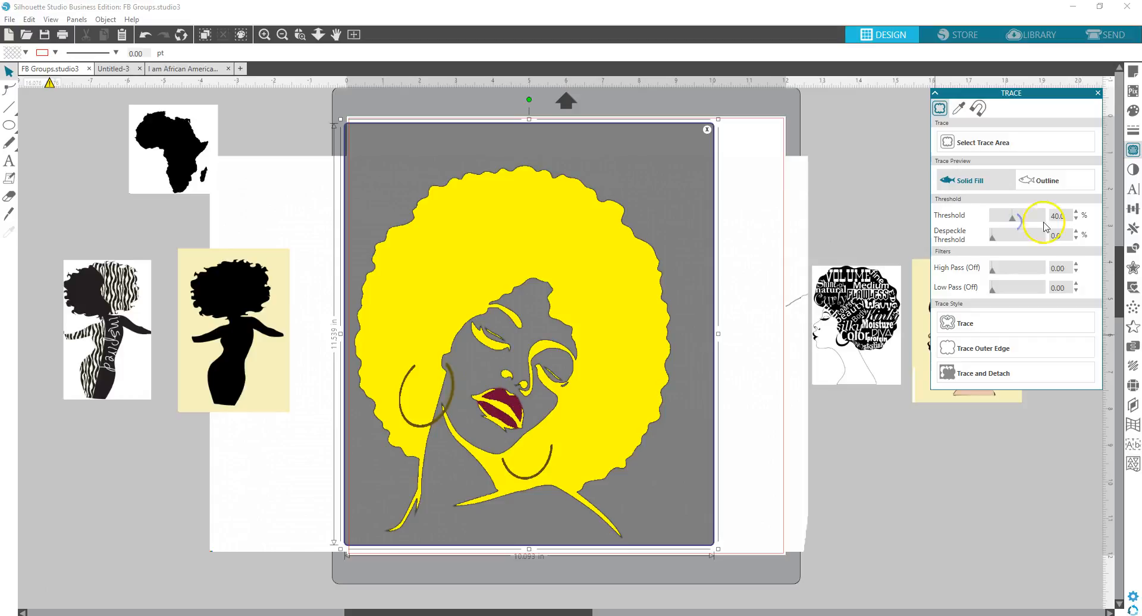
left_click(964, 325)
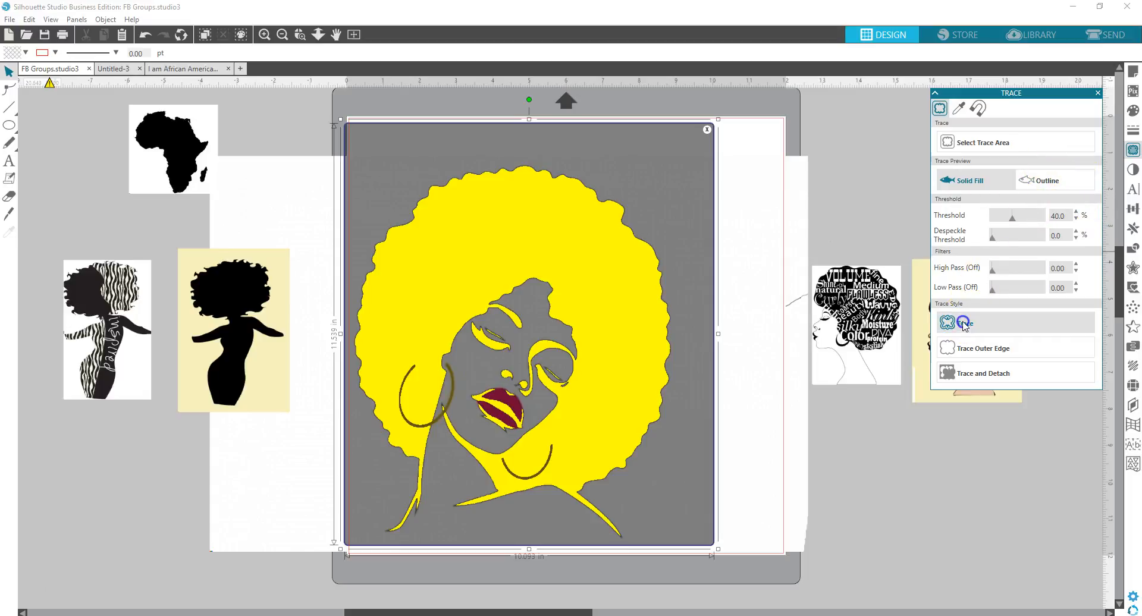
Move the original portrait image off its traced outline, shrink it, and park it beside the page's upper edge.
mouse_move(637, 355)
left_mouse_down()
mouse_move(377, 377)
mouse_move(206, 342)
left_mouse_up()
left_click(611, 300)
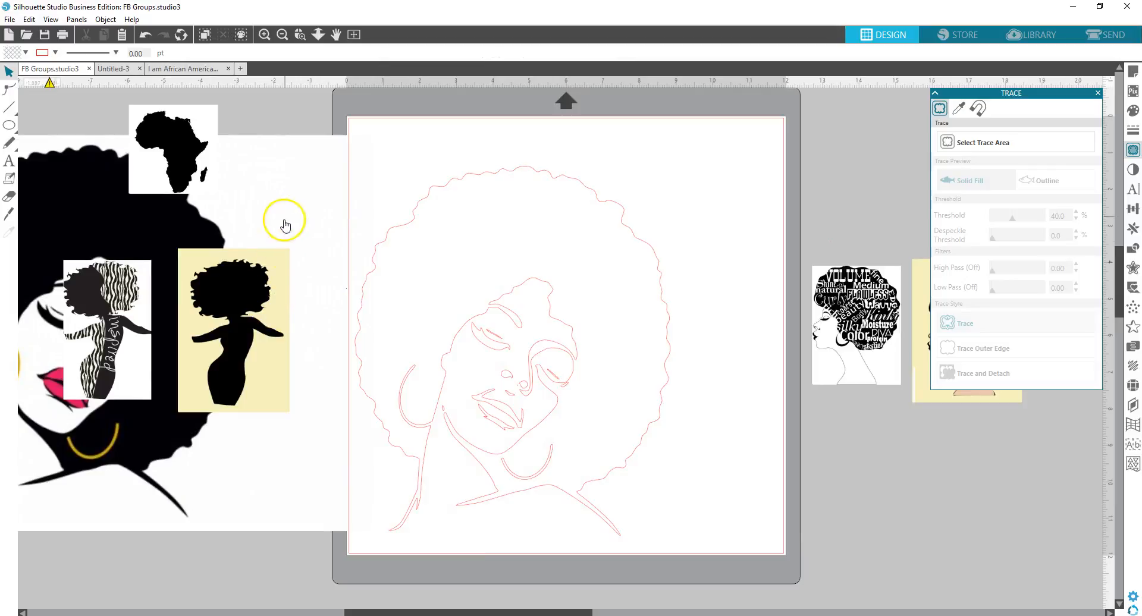
left_click_drag(296, 204, 462, 242)
left_click(462, 242)
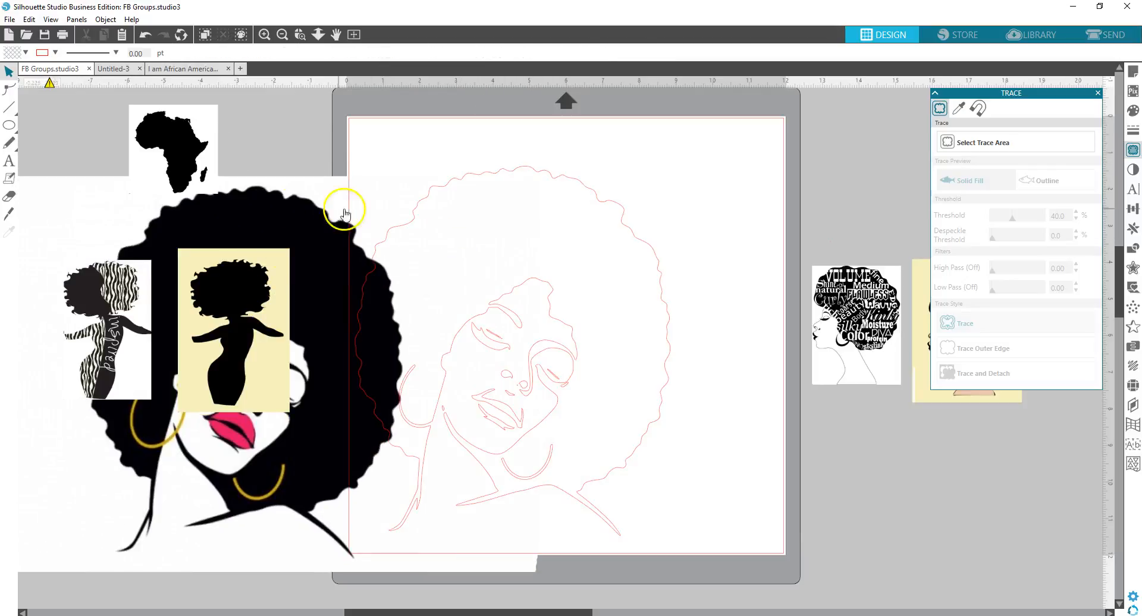
left_click(317, 569)
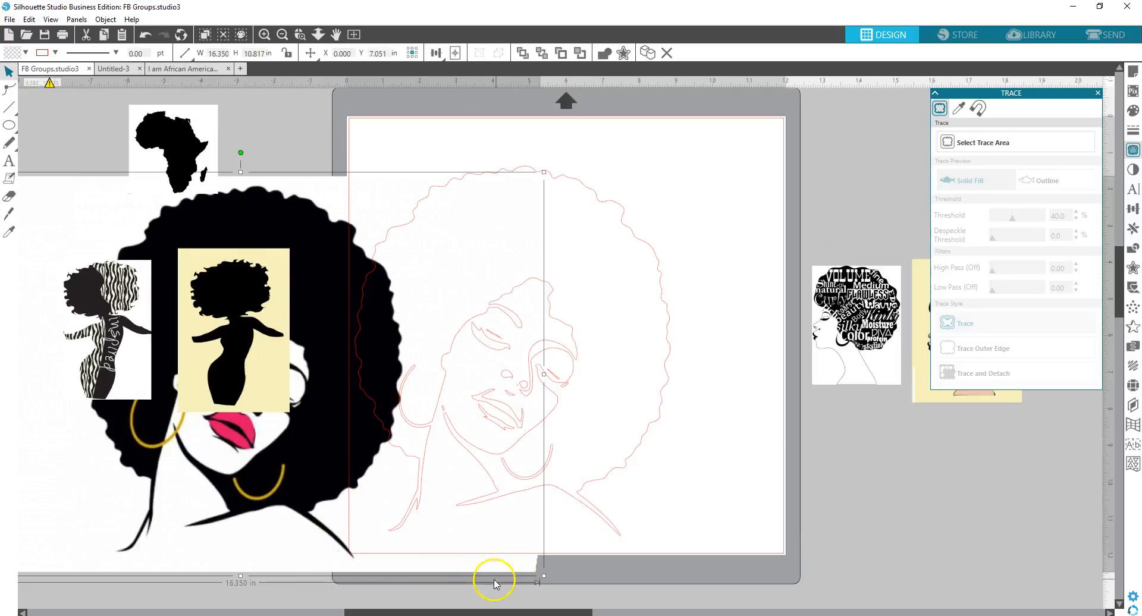
left_click_drag(544, 578, 142, 311)
left_click_drag(54, 219, 292, 143)
Arrange the Africa, dancing figure, word-art and profile images in the empty area left of the page.
left_click_drag(159, 160, 77, 514)
left_click_drag(172, 283, 20, 122)
left_click(352, 224)
left_click_drag(877, 321, 288, 319)
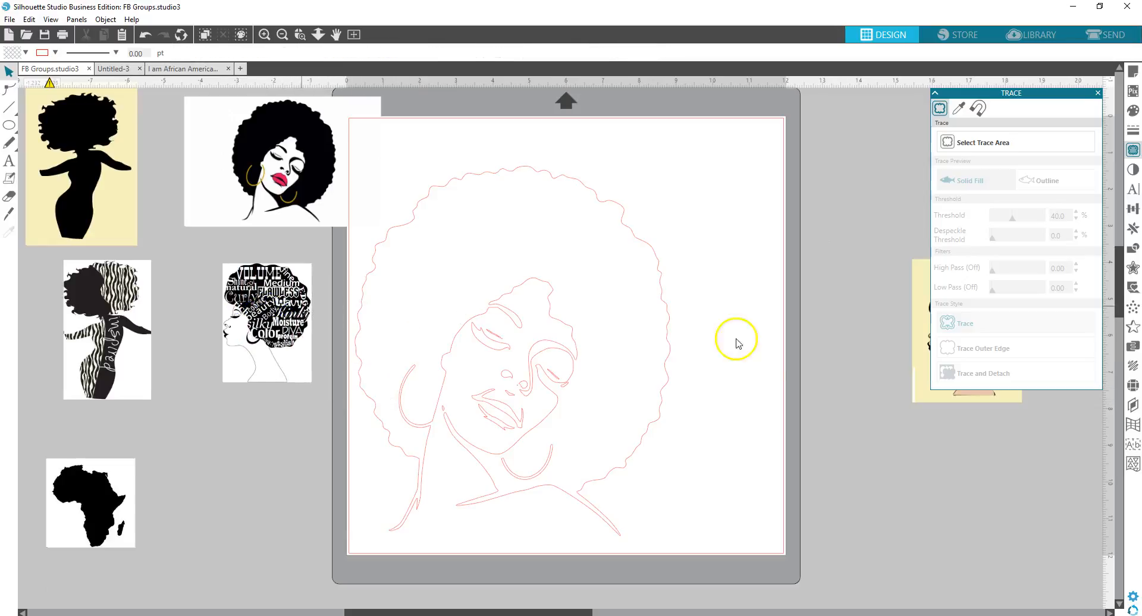
mouse_move(913, 357)
left_mouse_down()
mouse_move(834, 383)
mouse_move(250, 462)
mouse_move(191, 491)
left_mouse_up()
Fill the traced portrait with solid black and move it off the page to the right.
left_click(522, 338)
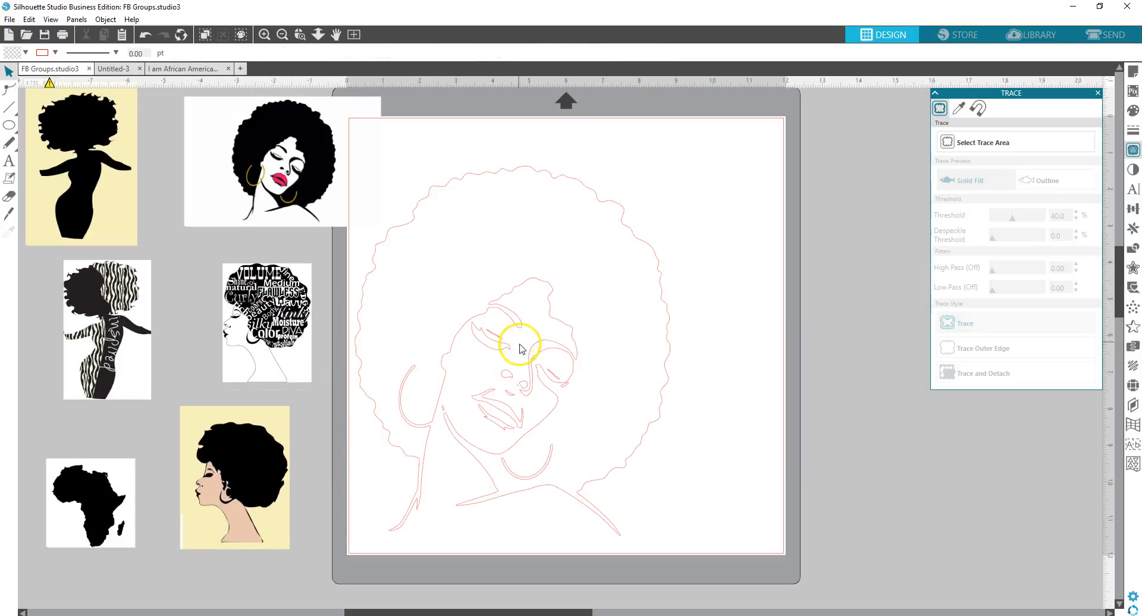
left_click(506, 347)
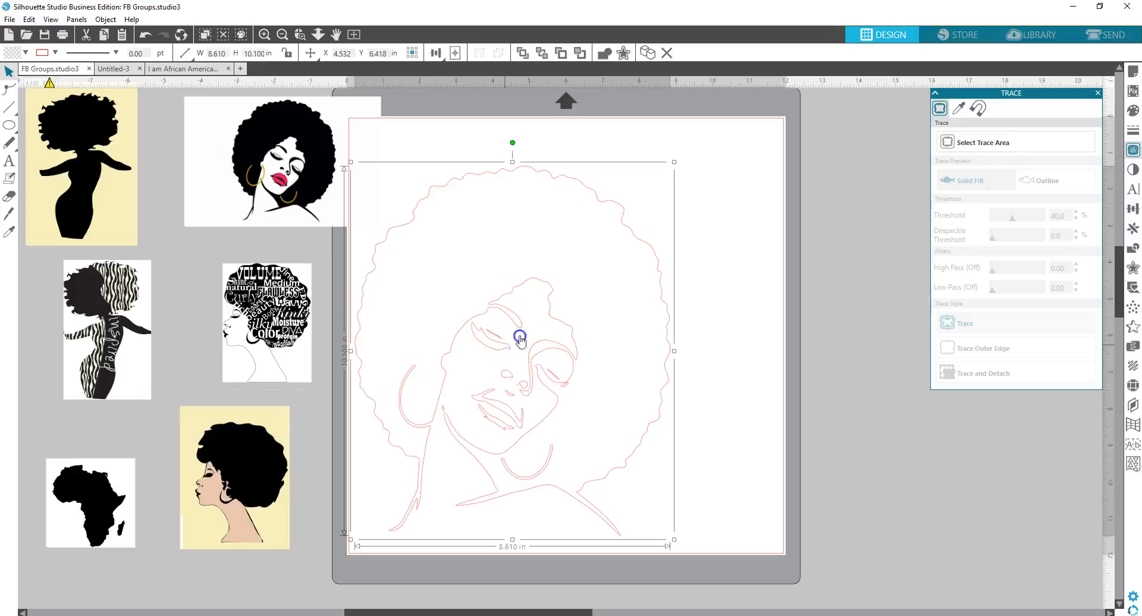
left_click_drag(520, 338, 575, 320)
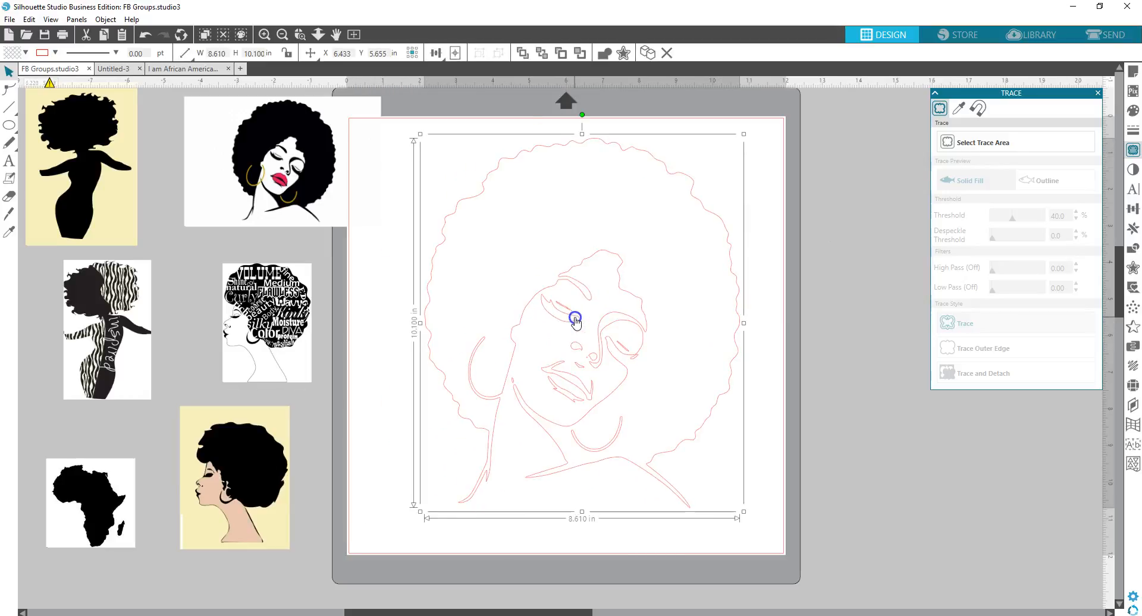
left_click(1131, 116)
left_click(1020, 152)
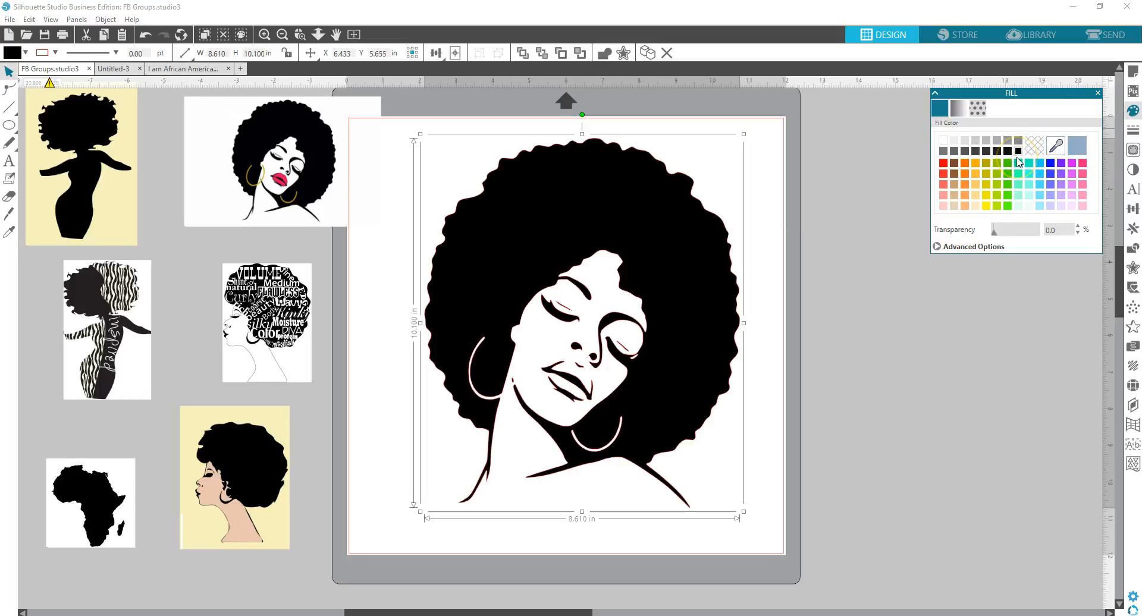
left_click_drag(709, 270, 1046, 337)
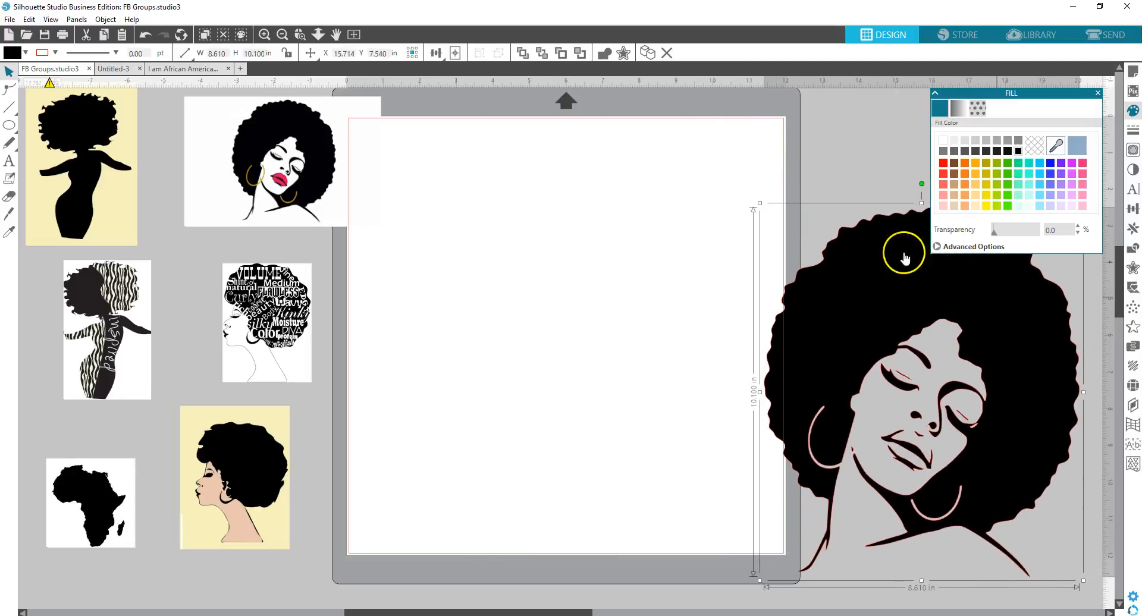
left_click(711, 187)
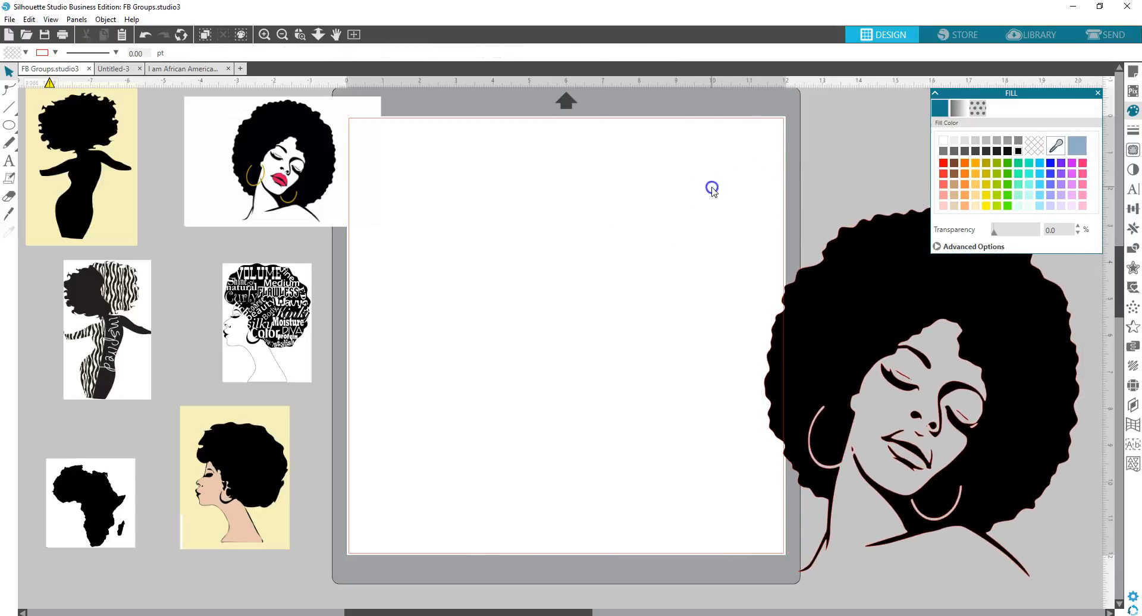
Add the text "Naturally" on the empty page.
left_click(9, 161)
left_click(397, 291)
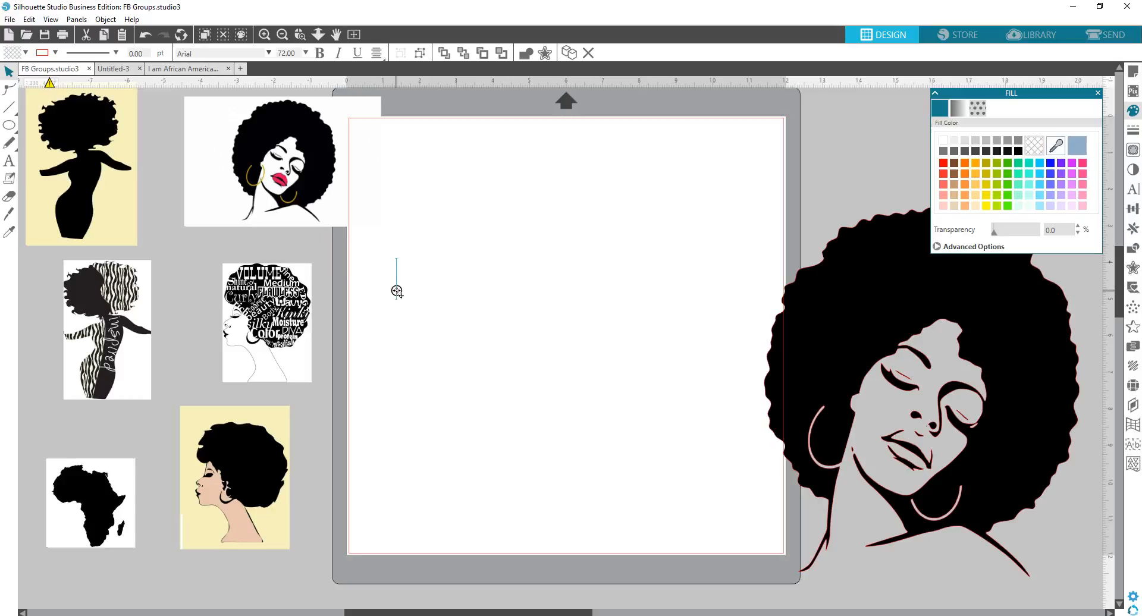
type("Natur")
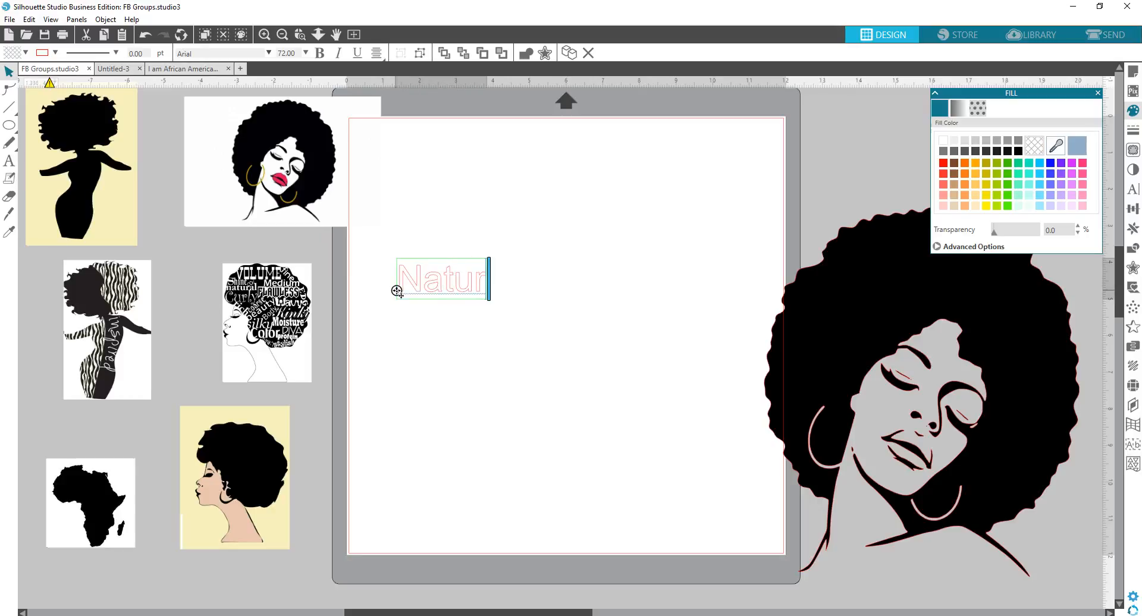
type("all")
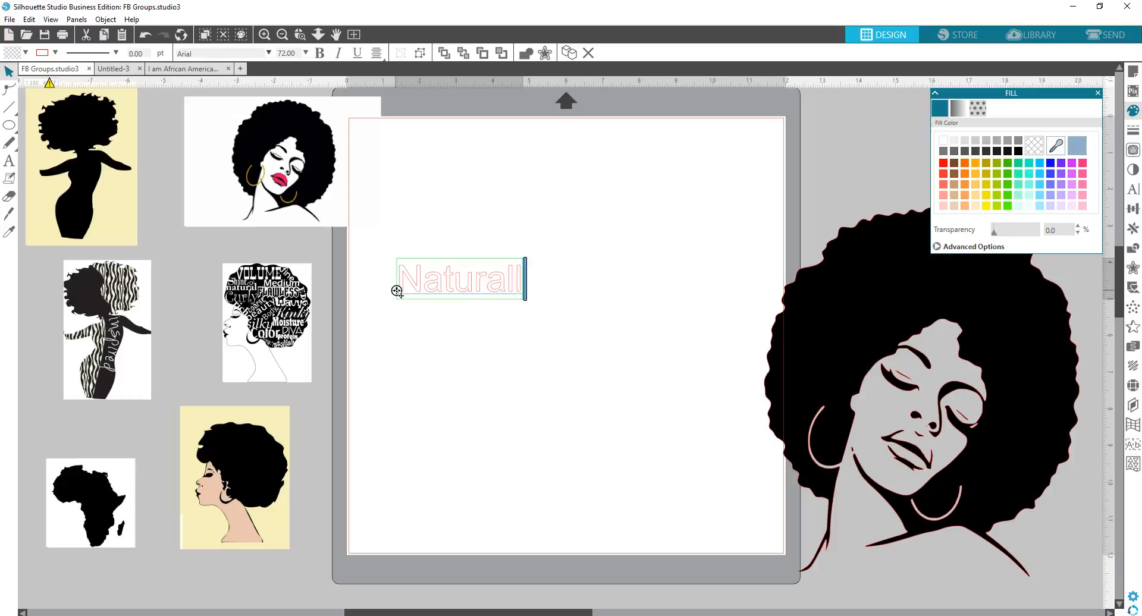
type("y")
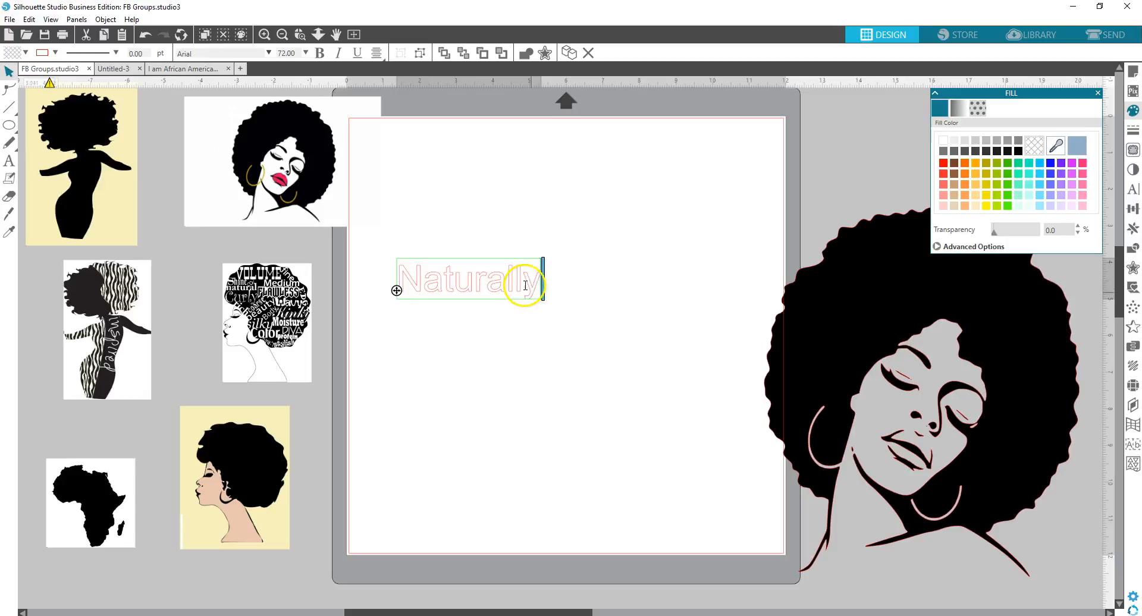
Change the font of the "Naturally" text to chunkFive Ex.
left_click(412, 286)
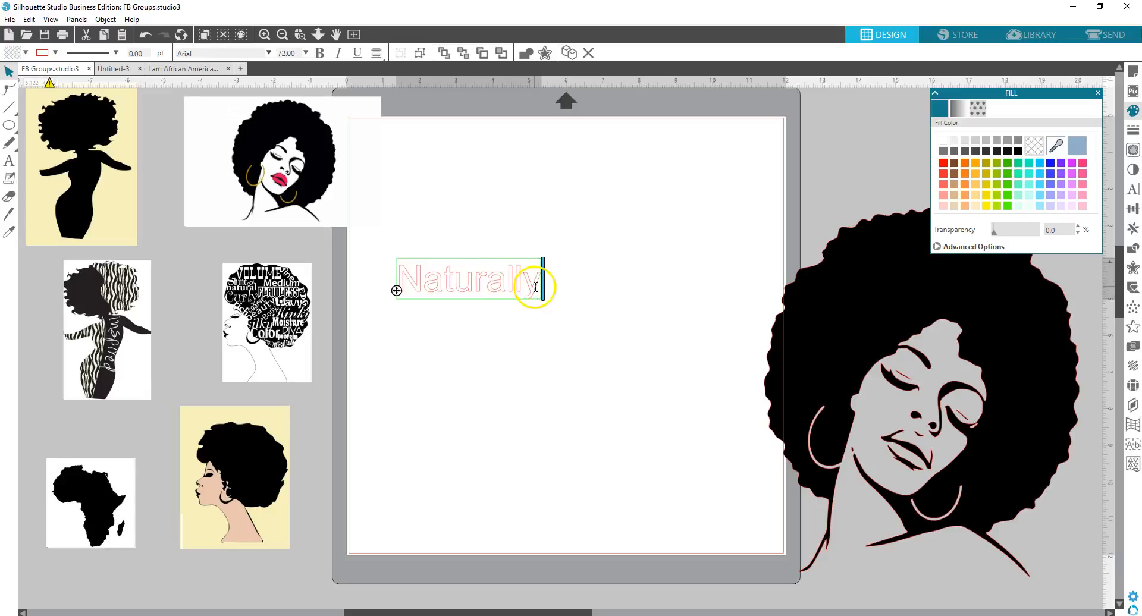
left_click_drag(539, 282, 379, 281)
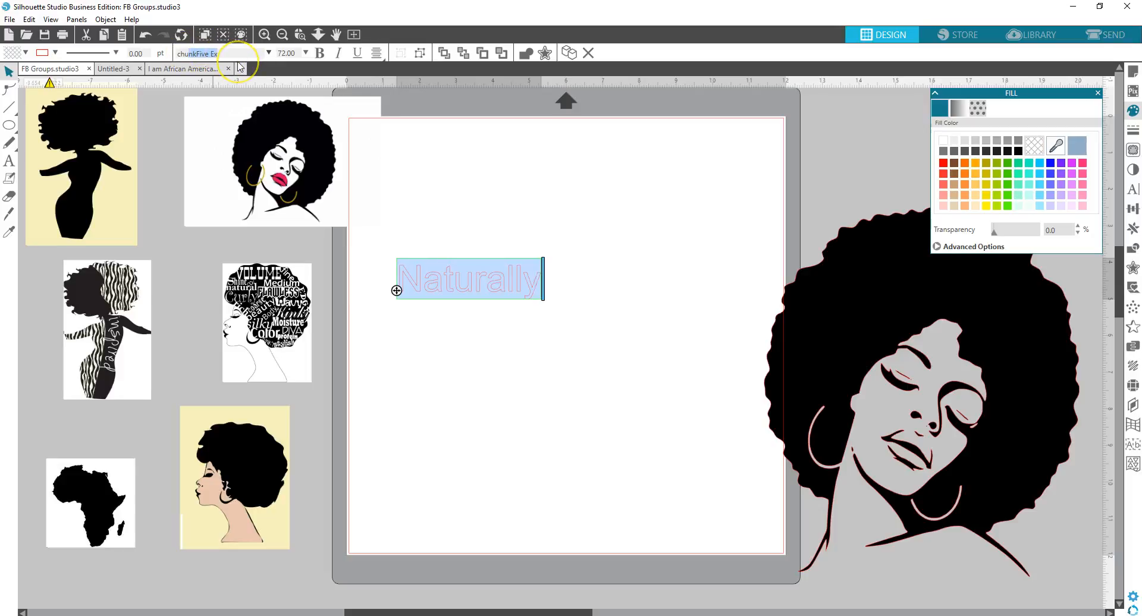
key("Return")
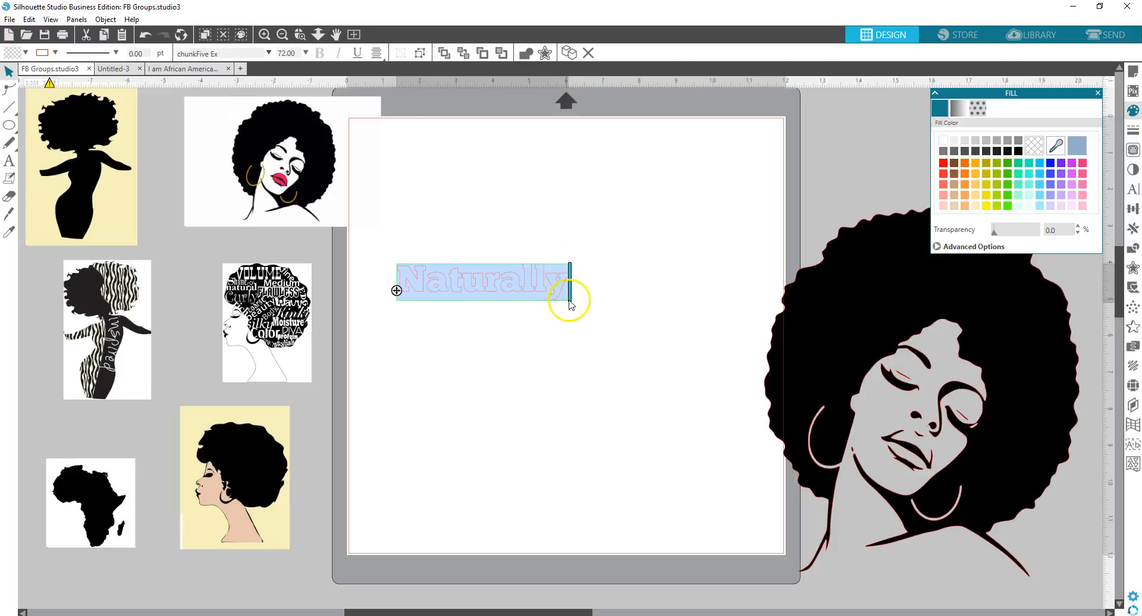
Apply a purple fill and a matching purple line color to the "Naturally" text.
left_click(1059, 162)
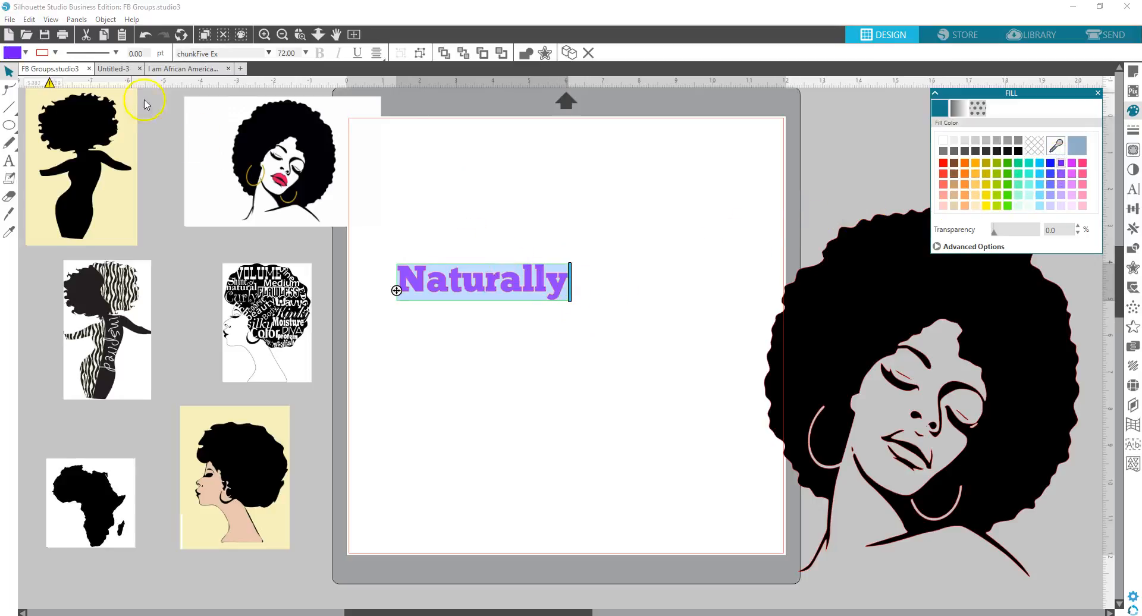
left_click(55, 53)
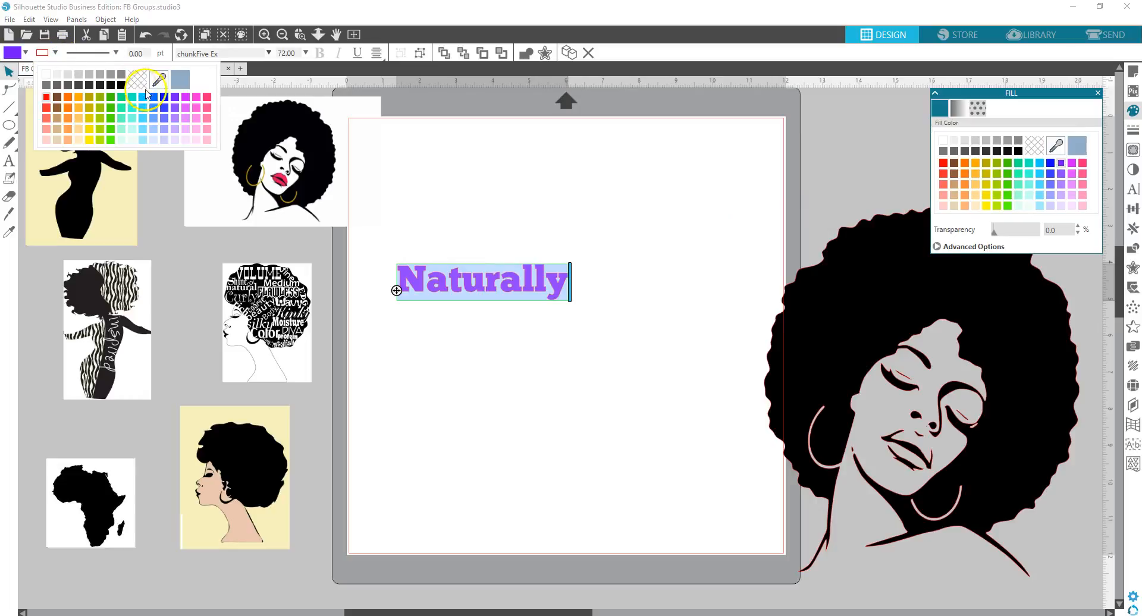
left_click(177, 97)
left_click(543, 236)
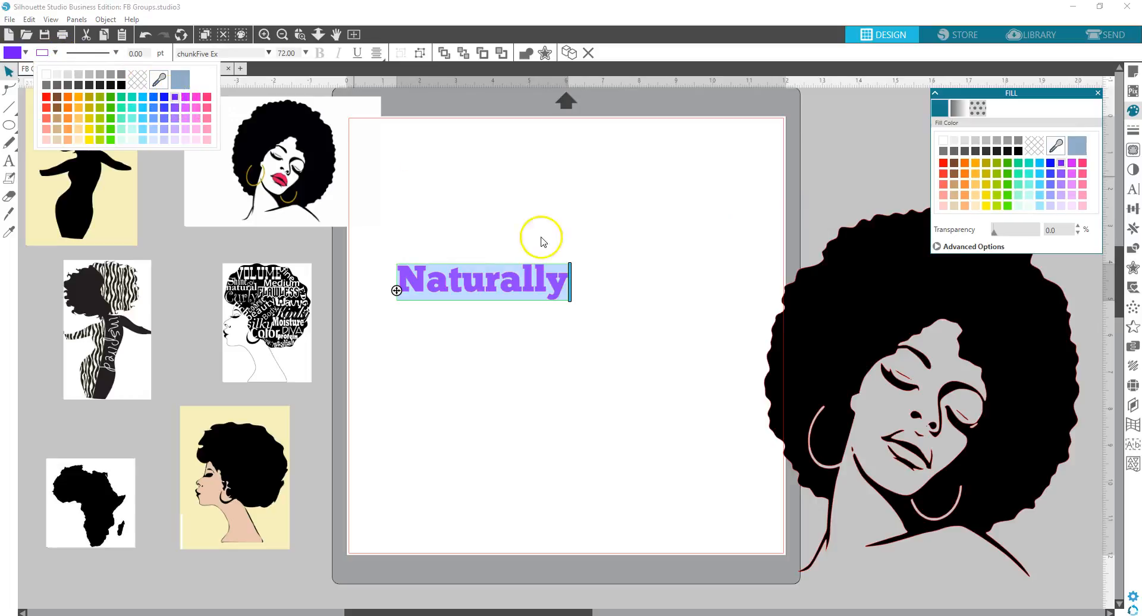
Move the "Naturally" text near the page's upper edge and place the black traced portrait across the page's right edge.
left_click_drag(523, 275, 519, 198)
left_click_drag(855, 311, 479, 316)
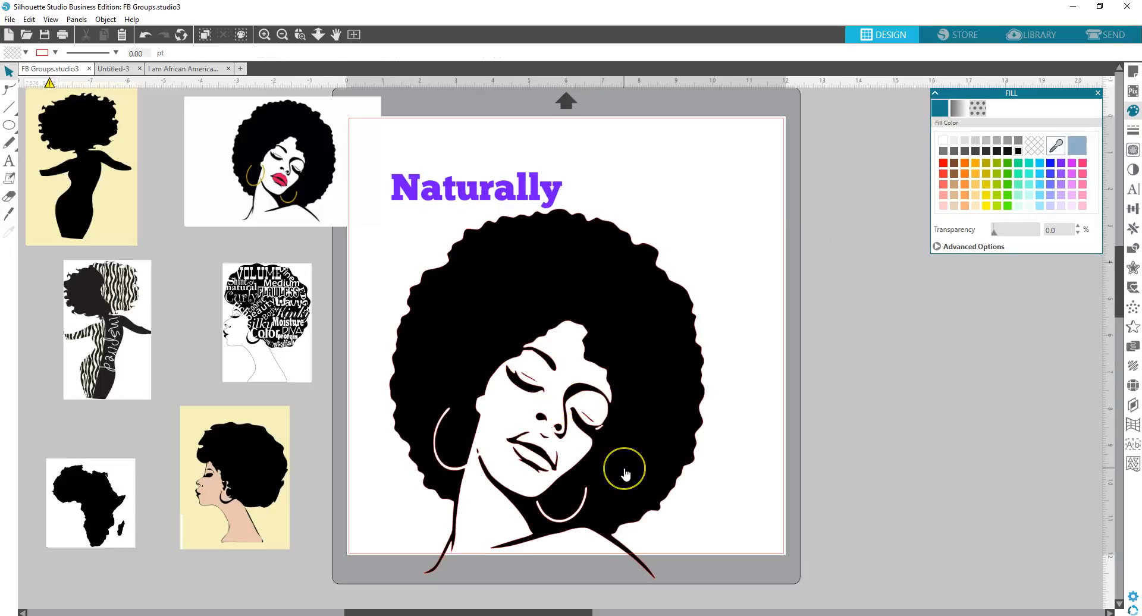
left_click_drag(634, 418, 883, 345)
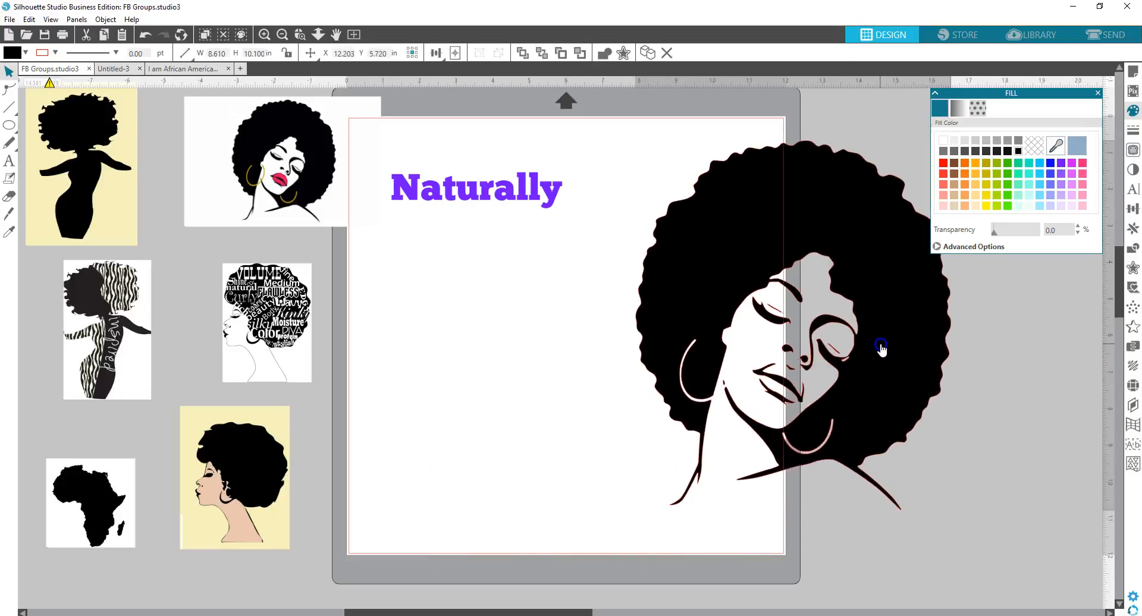
left_click(955, 276)
left_click(1099, 94)
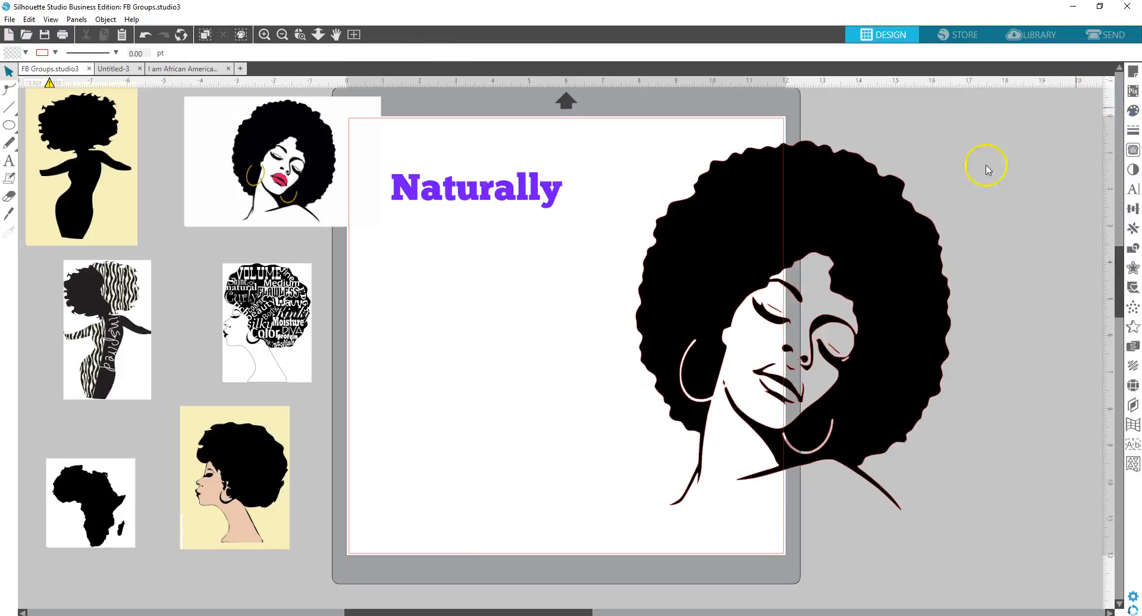
Draw an ellipse about 5.4 in wide and 4.3 in tall on the page below the "Naturally" text.
left_click(8, 126)
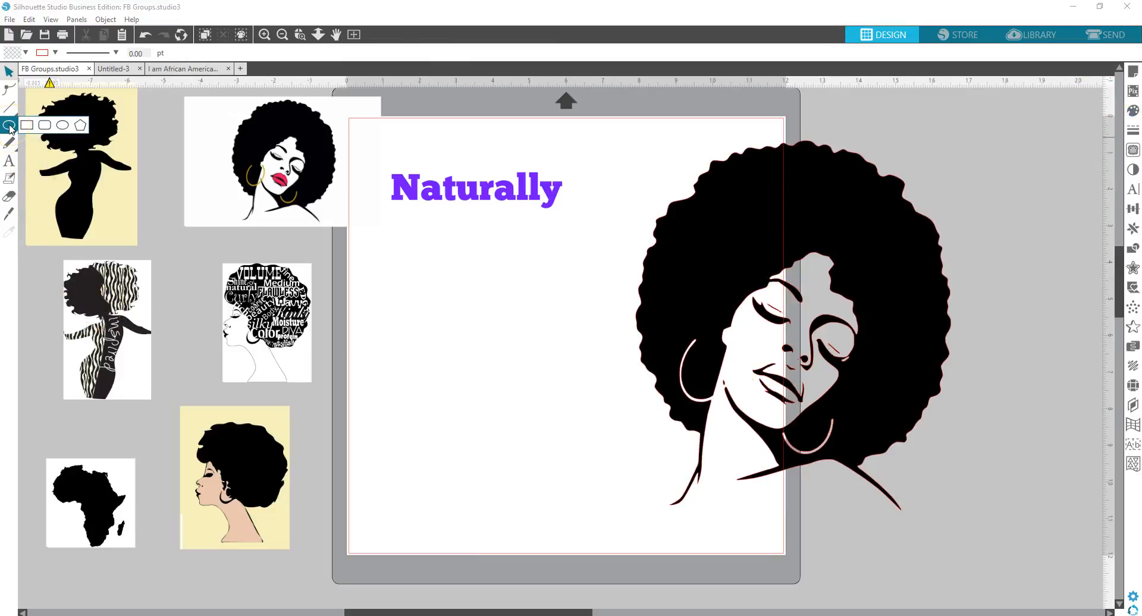
left_click(10, 127)
left_click(63, 126)
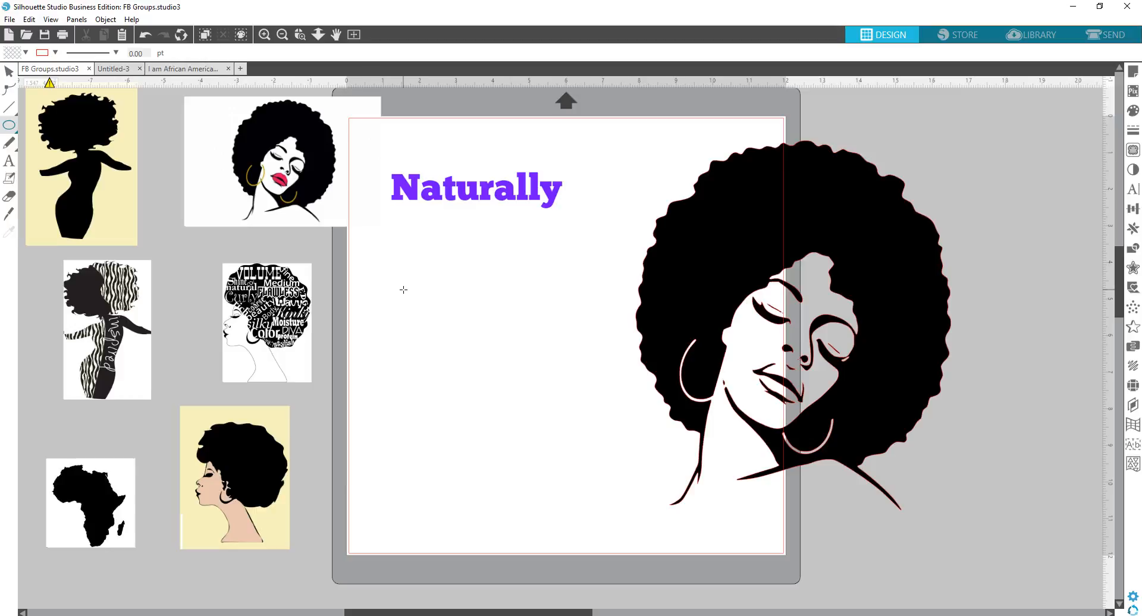
left_click_drag(404, 289, 602, 447)
left_click(9, 73)
left_click(530, 291)
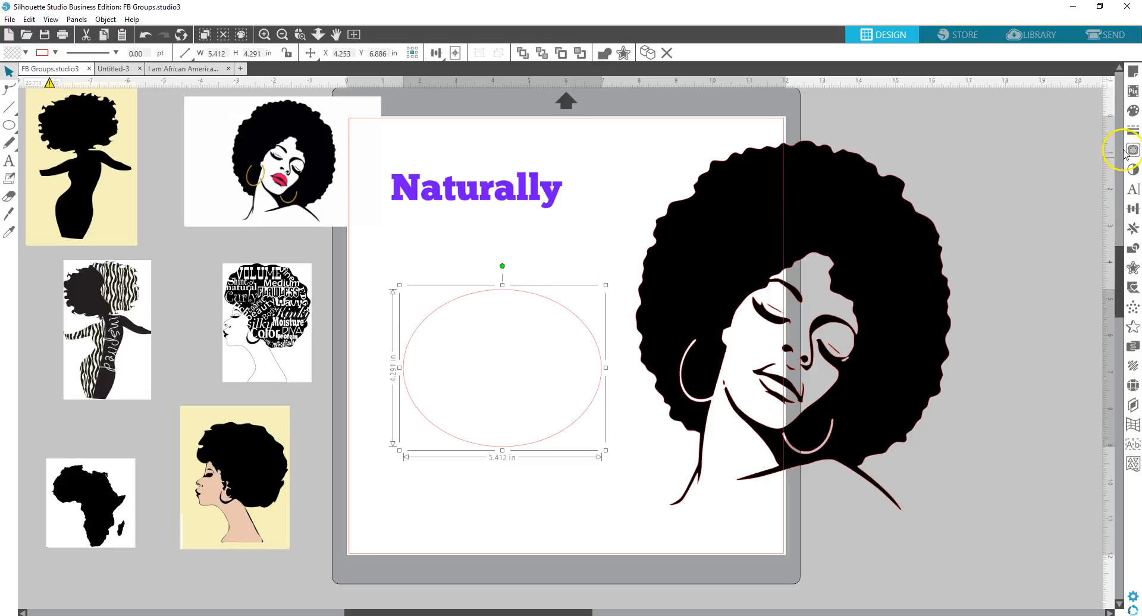
Fill the ellipse with solid red.
left_click(1134, 110)
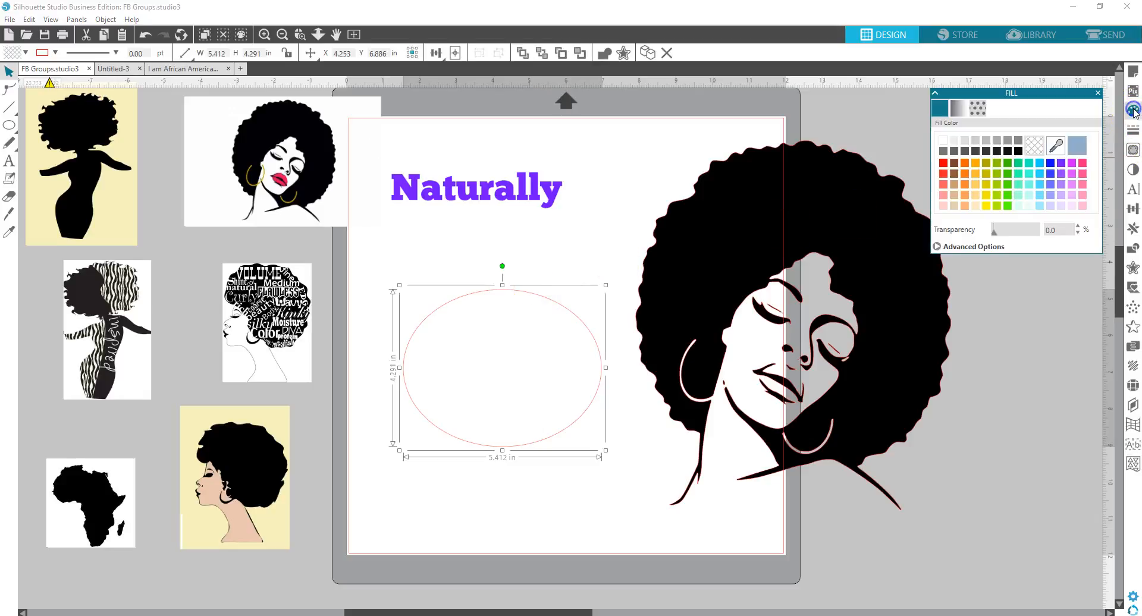
left_click(943, 163)
left_click(1004, 318)
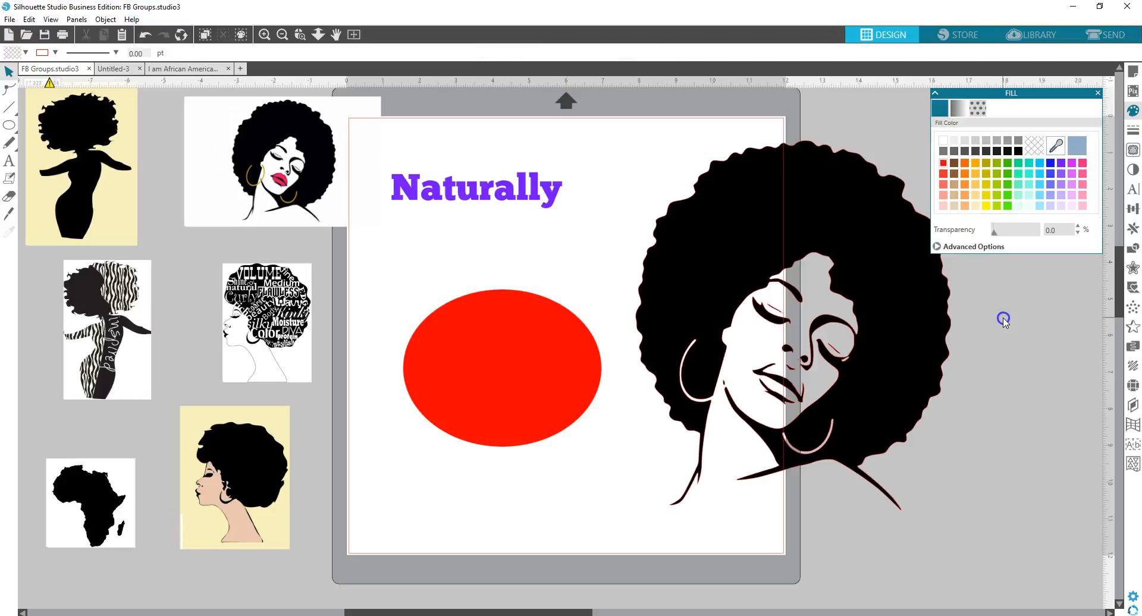
left_click(1098, 93)
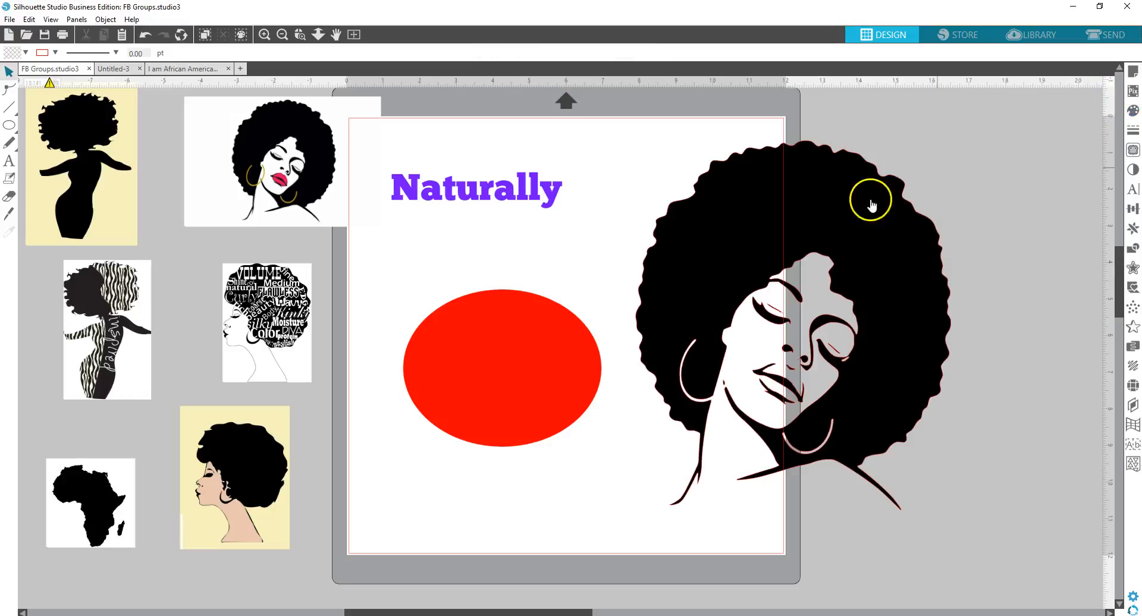
Move the traced portrait onto the page below the text and place the red ellipse over its forehead and hair.
left_click_drag(583, 346, 758, 224)
left_click_drag(836, 206, 591, 316)
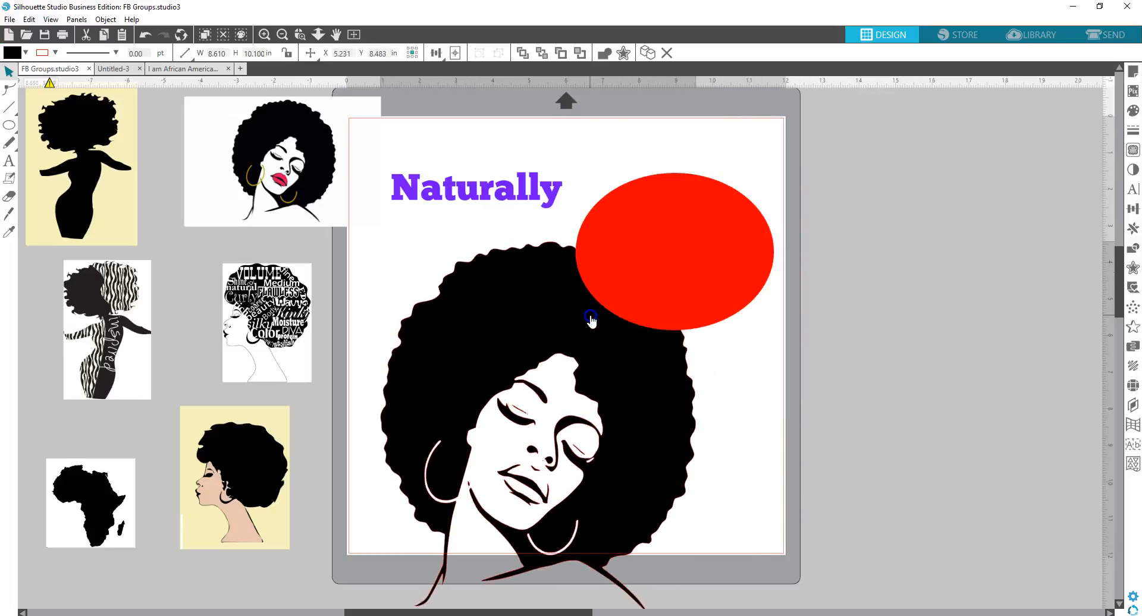
left_click(634, 249)
left_click_drag(633, 248, 470, 382)
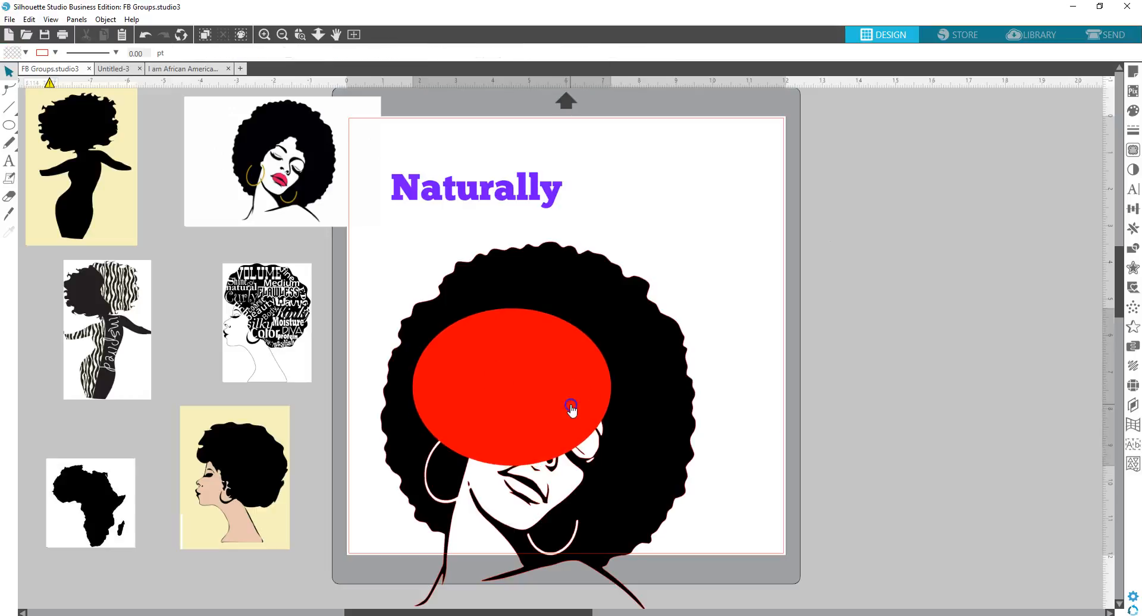
Reshape the red ellipse into a near circle about 5.97 by 5.98 in and position it over the portrait's face.
left_click_drag(617, 473, 648, 548)
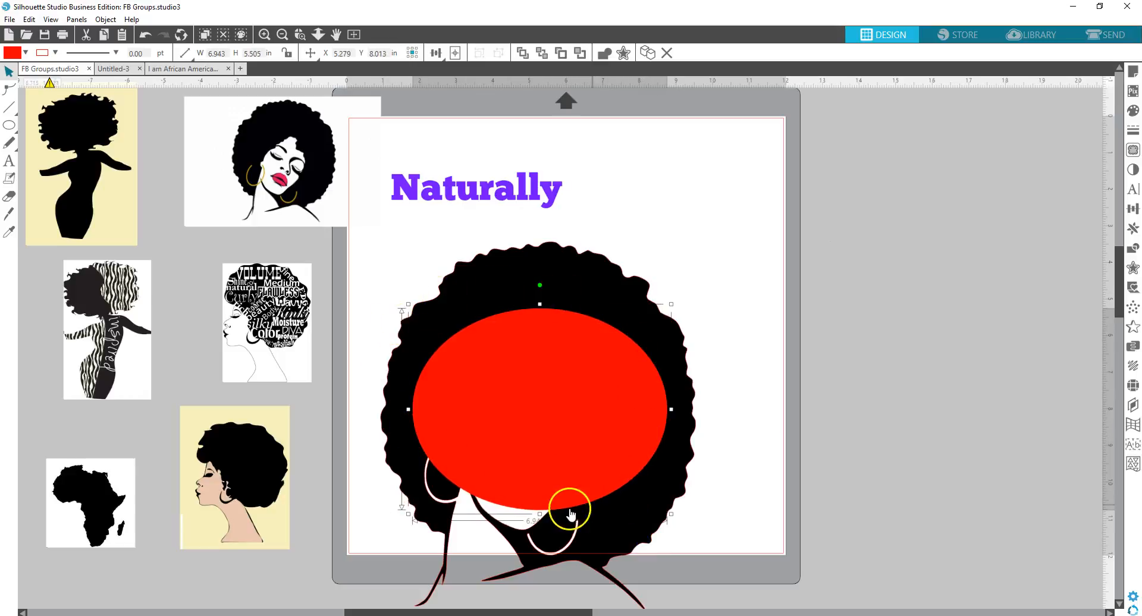
left_click_drag(671, 411, 645, 411)
left_click(525, 515)
left_click_drag(527, 517, 512, 564)
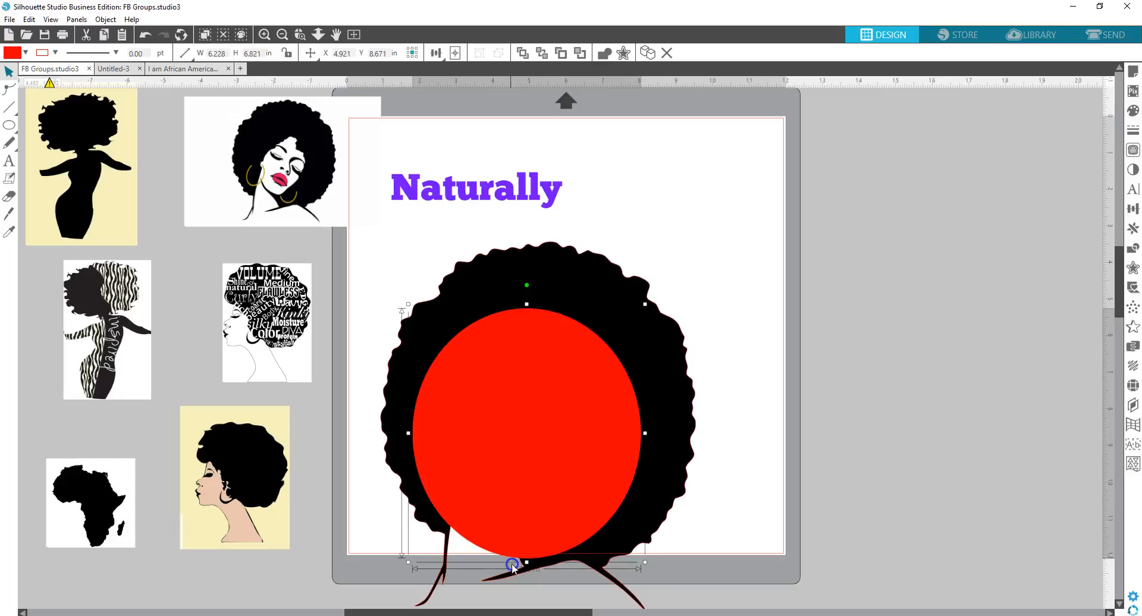
left_click_drag(494, 388, 507, 384)
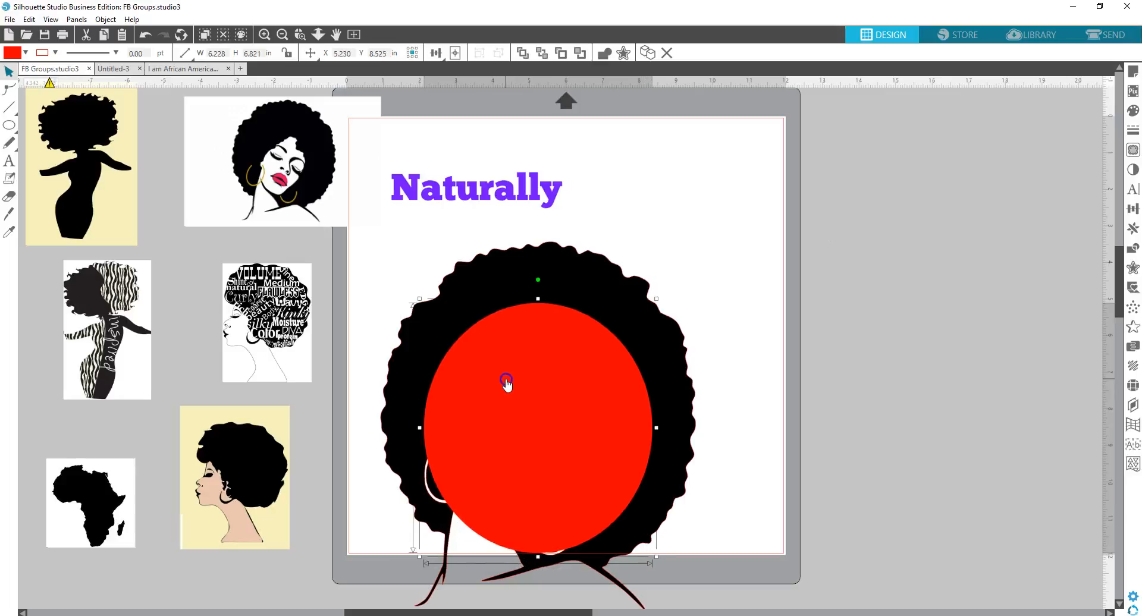
left_click_drag(537, 298, 548, 329)
left_click_drag(499, 389, 503, 376)
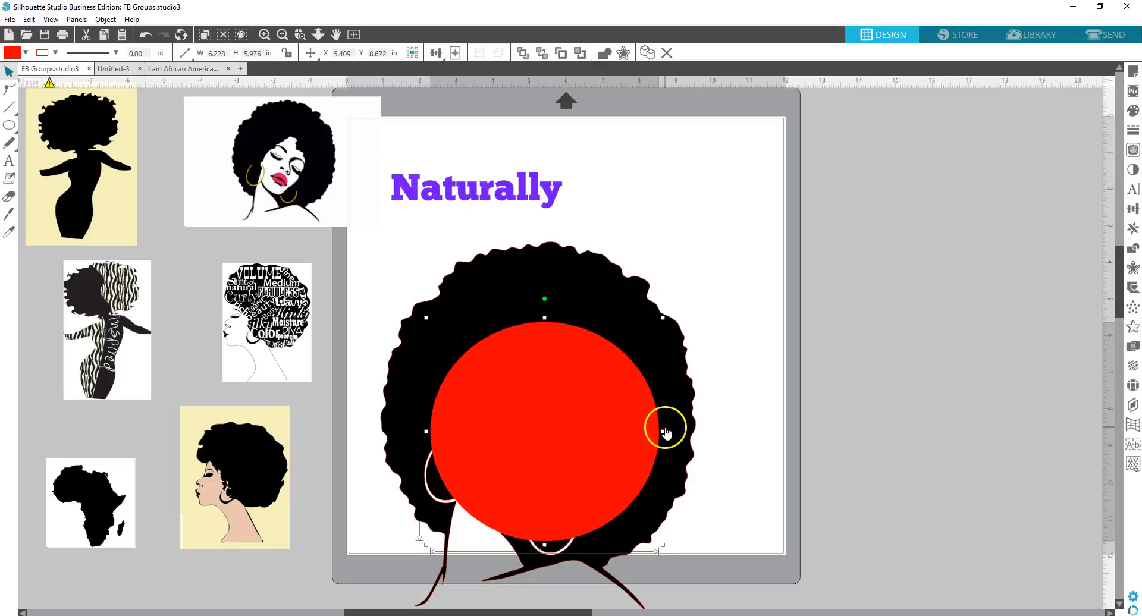
left_click_drag(662, 432, 655, 436)
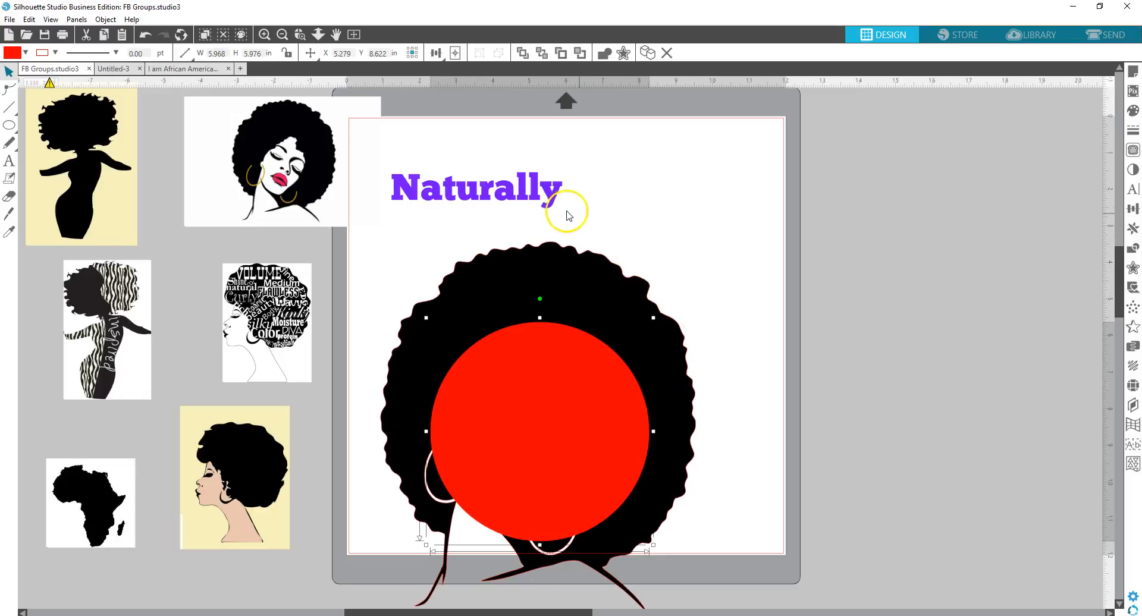
Try curving the "Naturally" text along the red circle's upper edge at its original size.
left_click(523, 202)
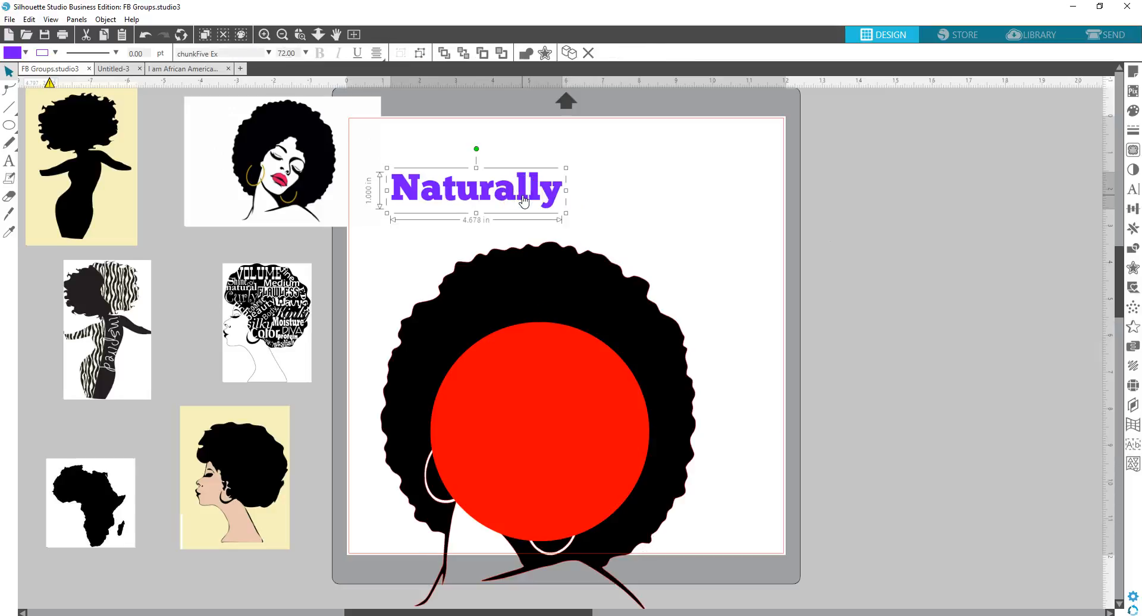
double_click(523, 200)
left_click(390, 200)
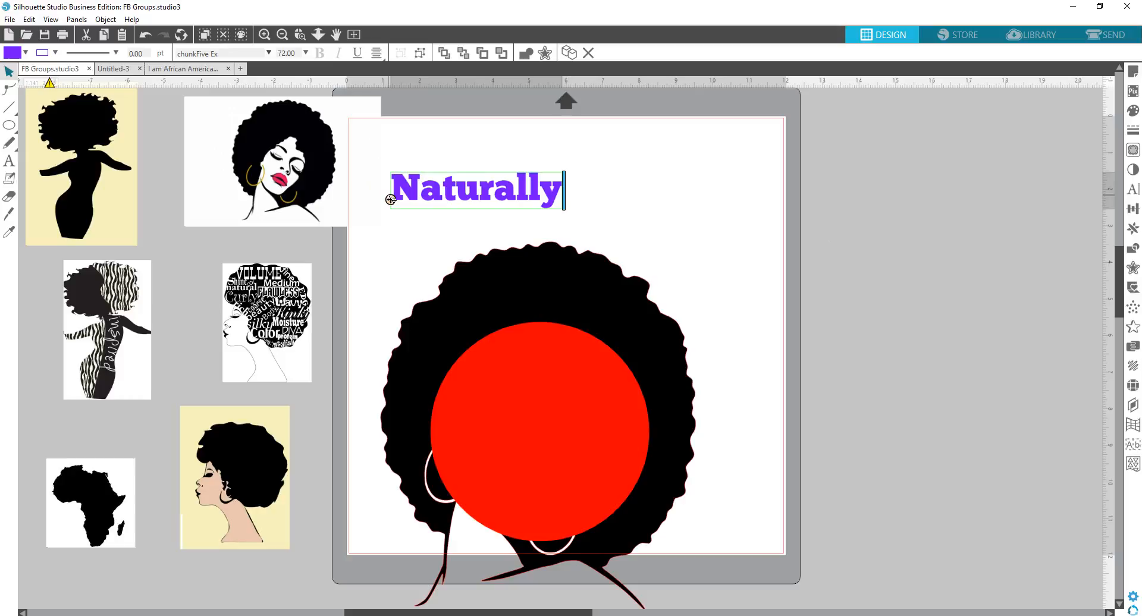
left_click_drag(391, 199, 467, 376)
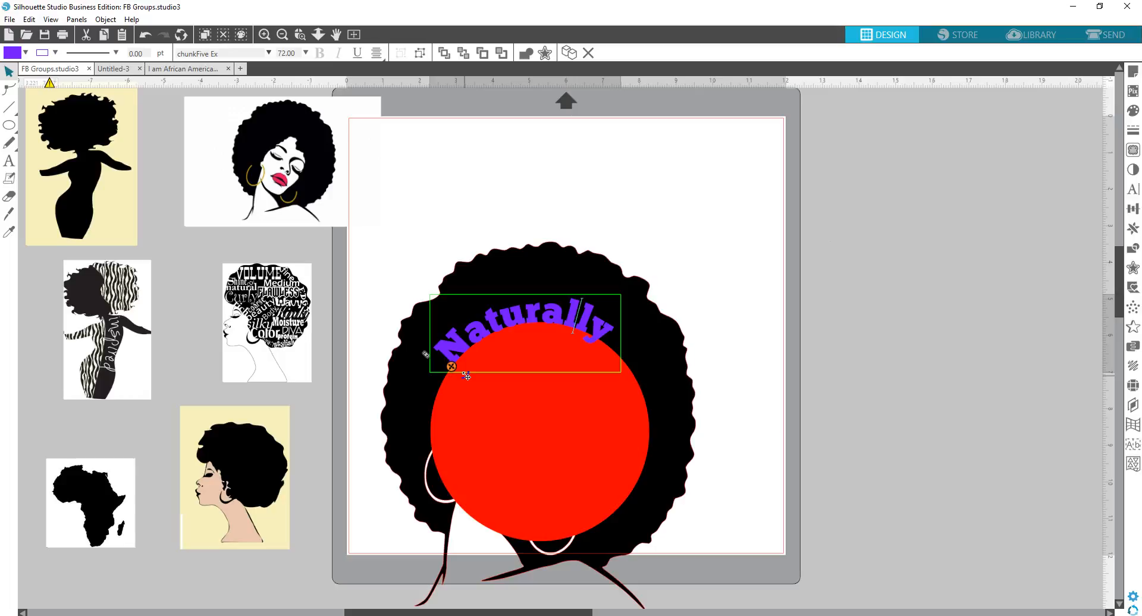
left_click_drag(467, 376, 476, 190)
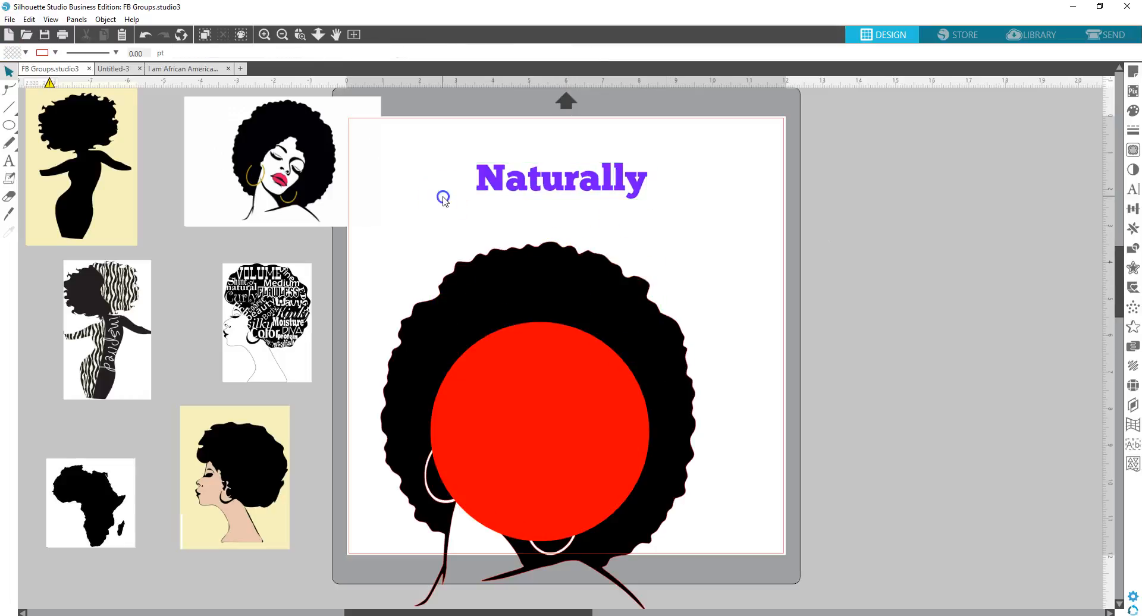
Enlarge the "Naturally" text to about 7.08 in wide and curve it along the red circle's upper edge.
left_click(485, 181)
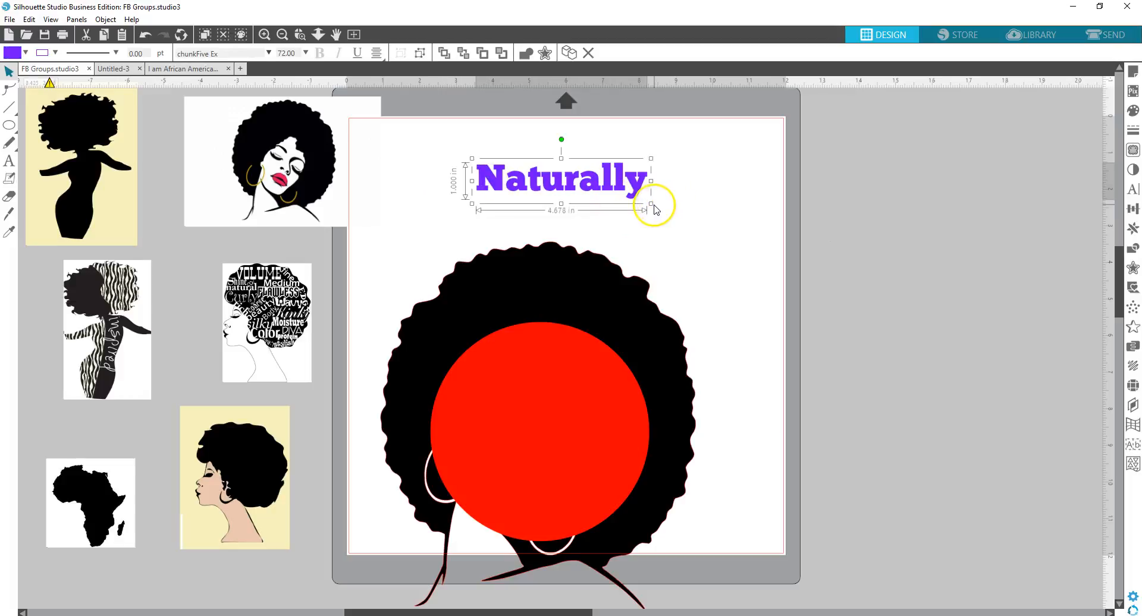
left_click_drag(651, 204, 728, 273)
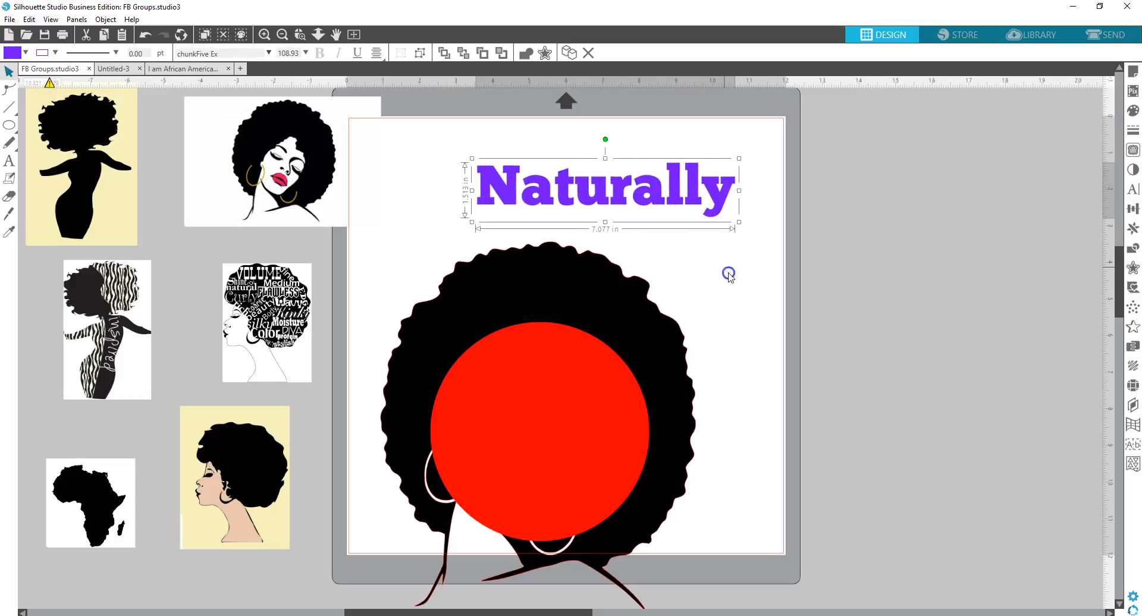
double_click(492, 192)
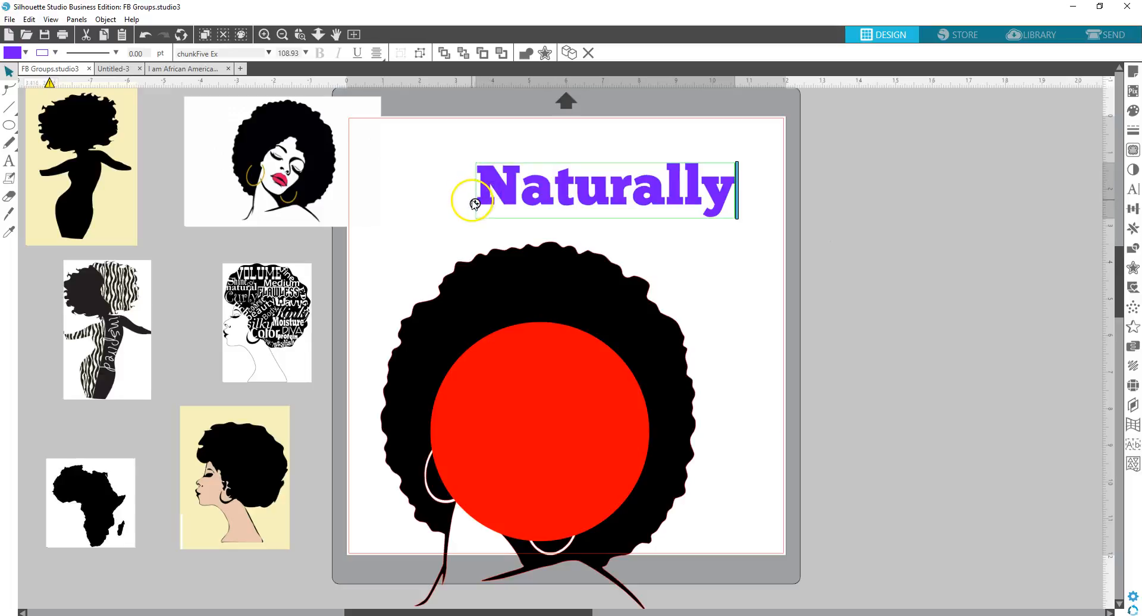
left_click_drag(474, 203, 465, 375)
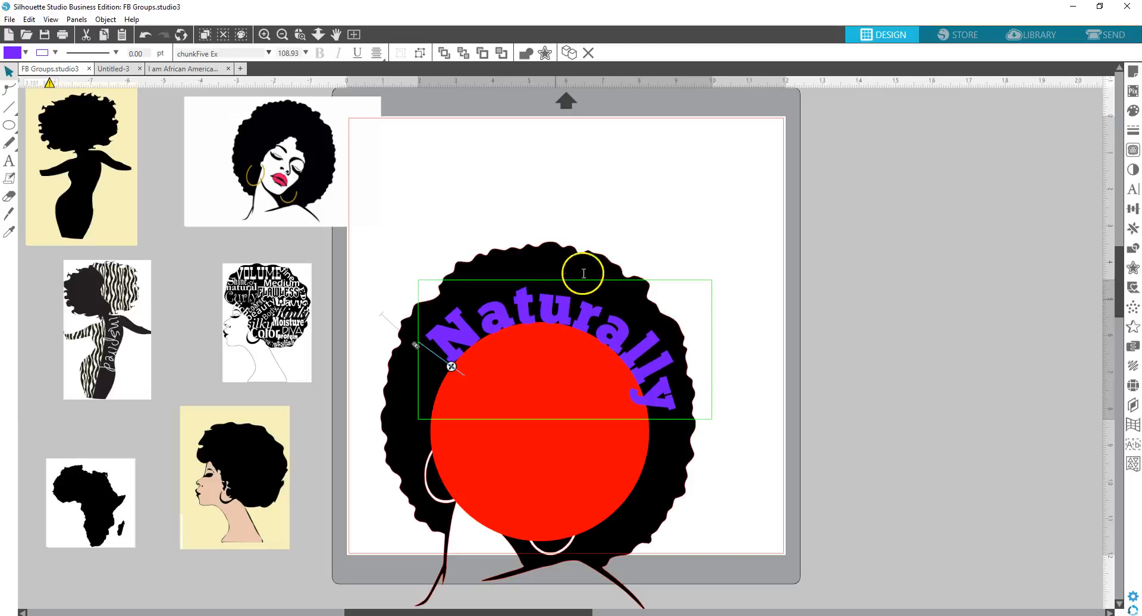
left_click(614, 211)
Try converting the red circle and curved text together to a path, and undo the conversion.
left_click(577, 415)
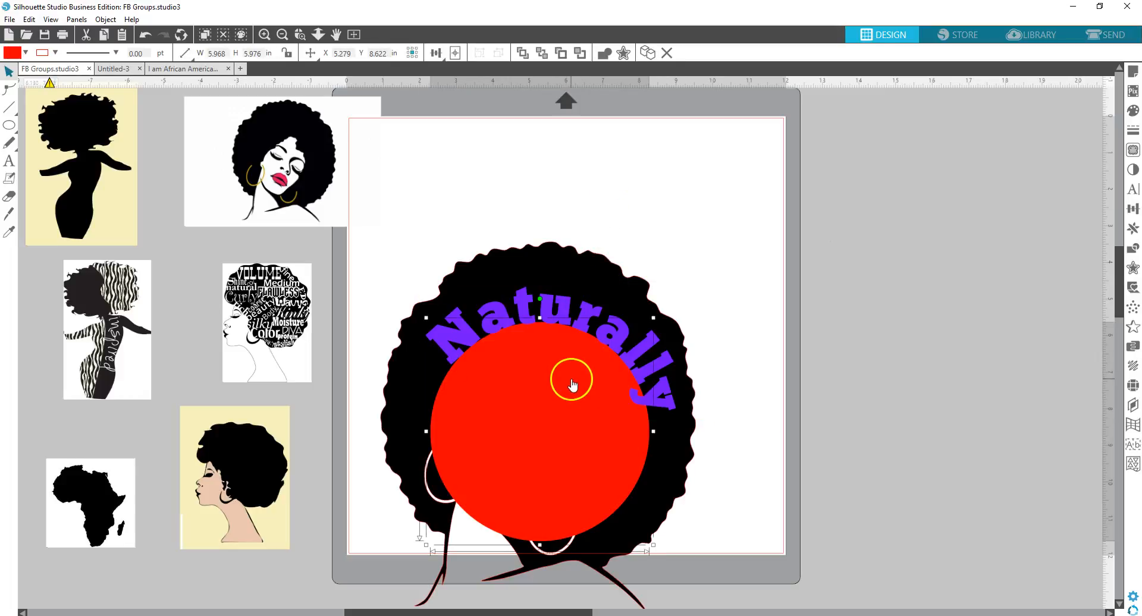
right_click(538, 397)
left_click(537, 415)
left_click(565, 331)
left_click(558, 307)
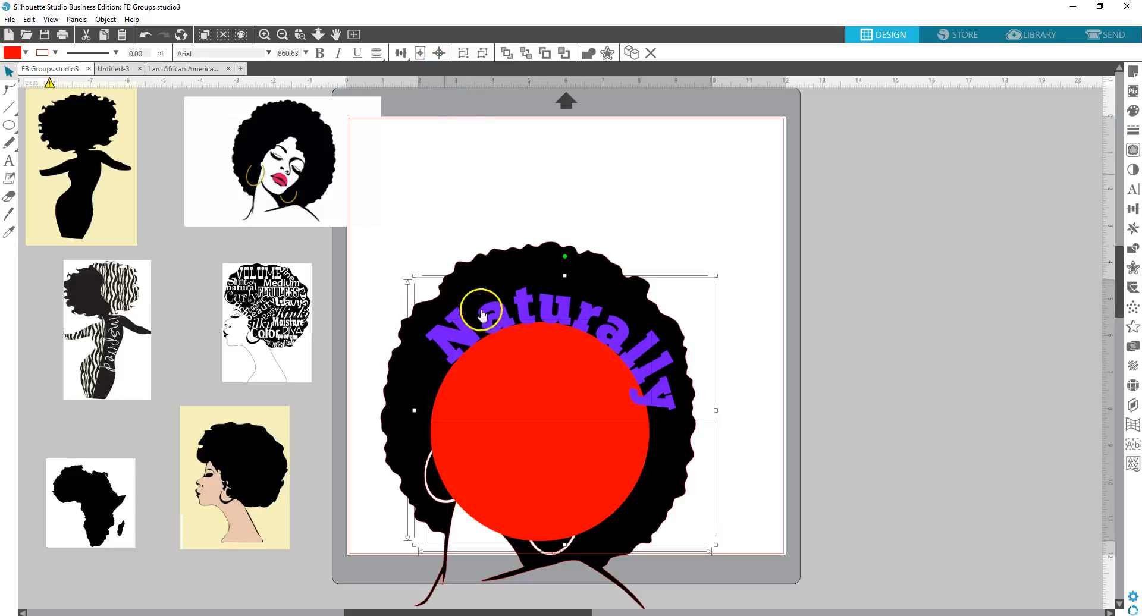
right_click(530, 384)
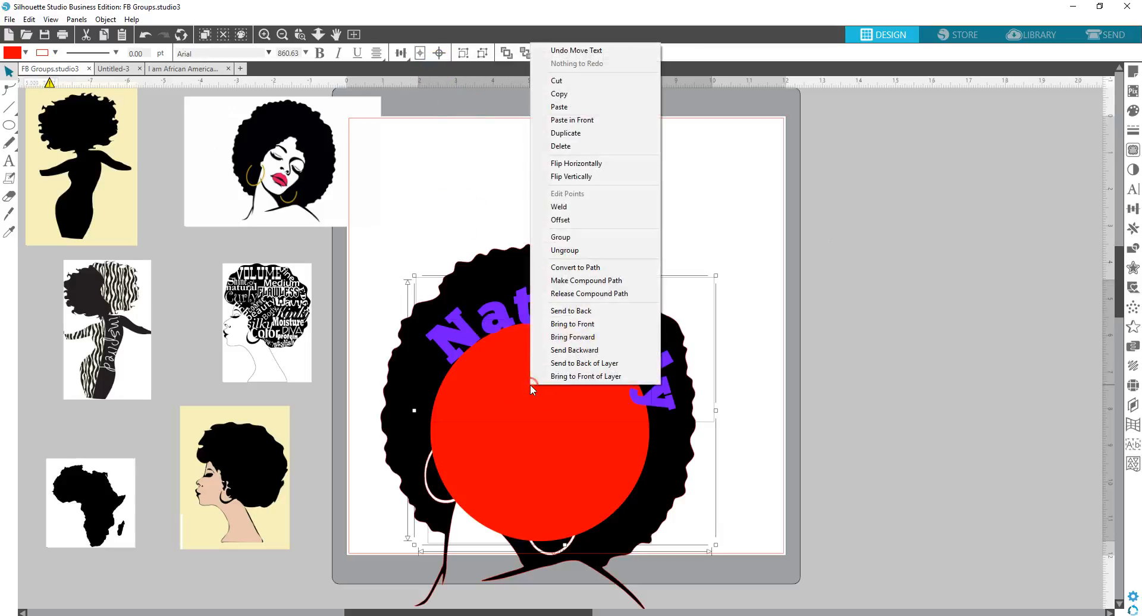
left_click(564, 250)
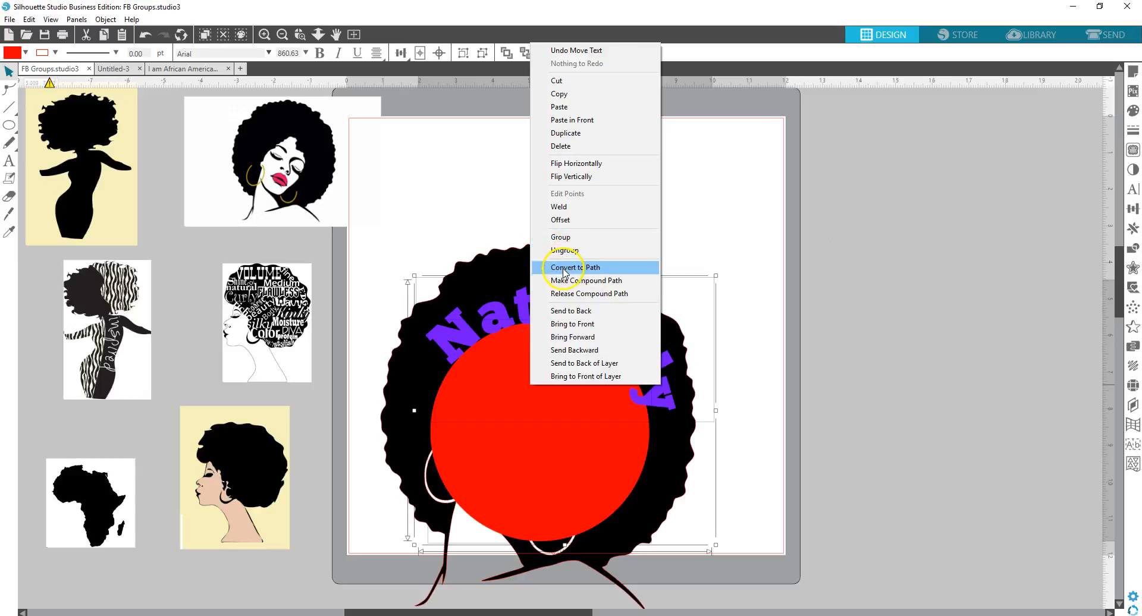
left_click(564, 270)
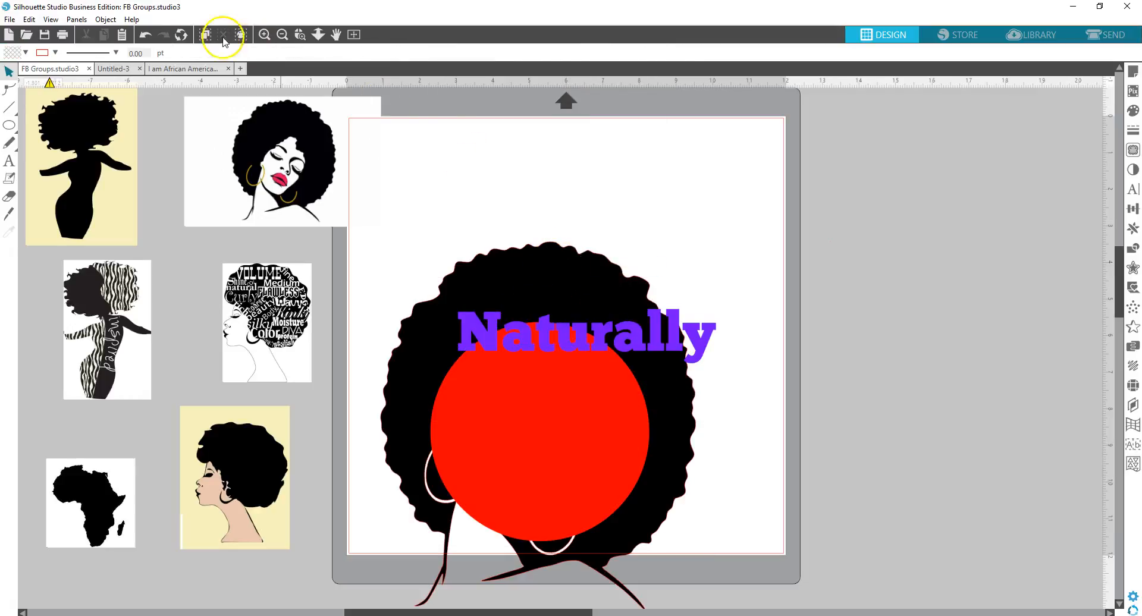
left_click(145, 36)
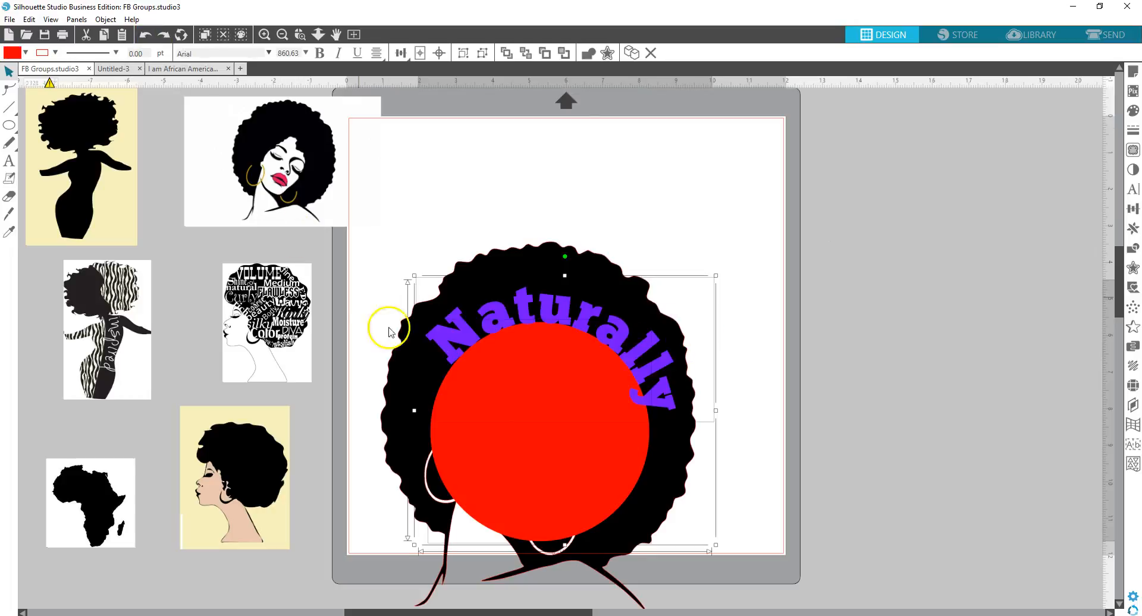
Group the curved text with the red circle and move them off the portrait to the page's upper right edge.
right_click(545, 385)
left_click(571, 233)
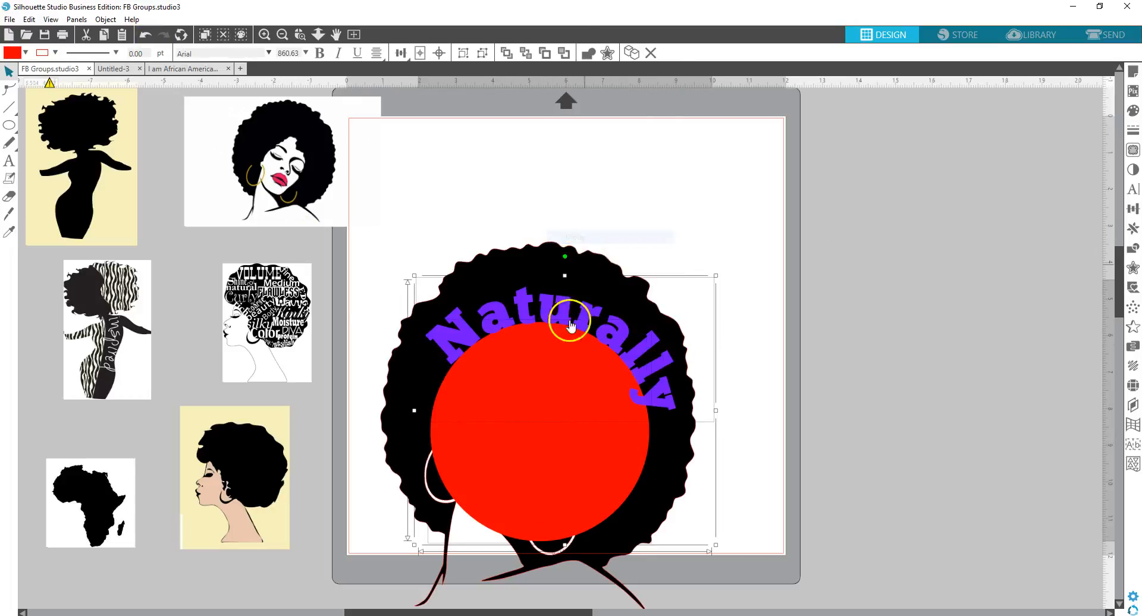
left_click_drag(552, 390, 690, 306)
left_click(919, 403)
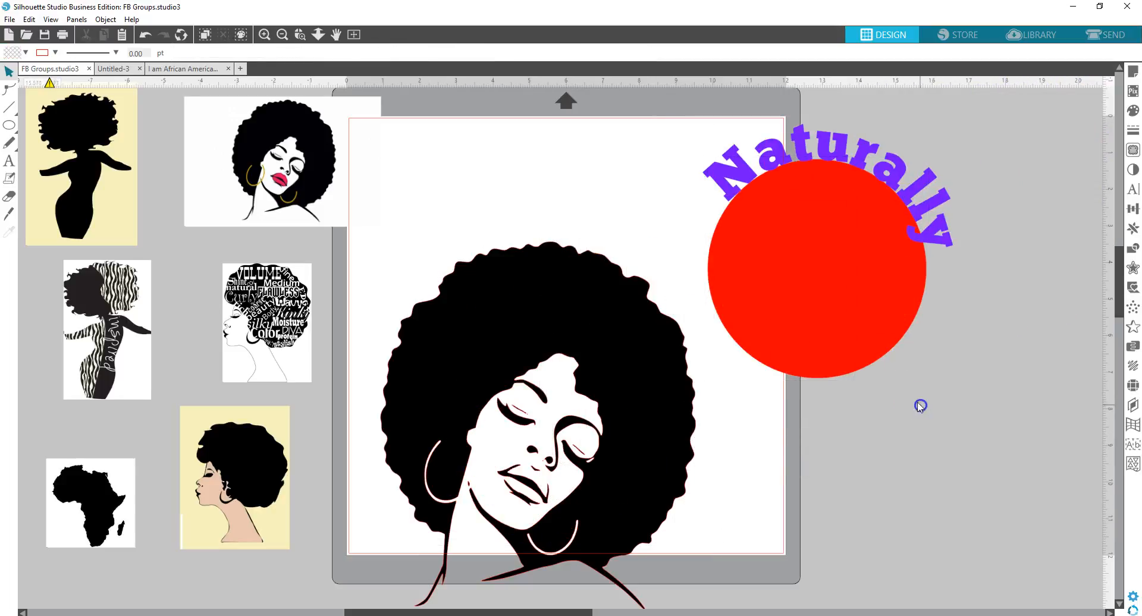
Try converting only the red circle to a path, and undo the conversion.
left_click(854, 332)
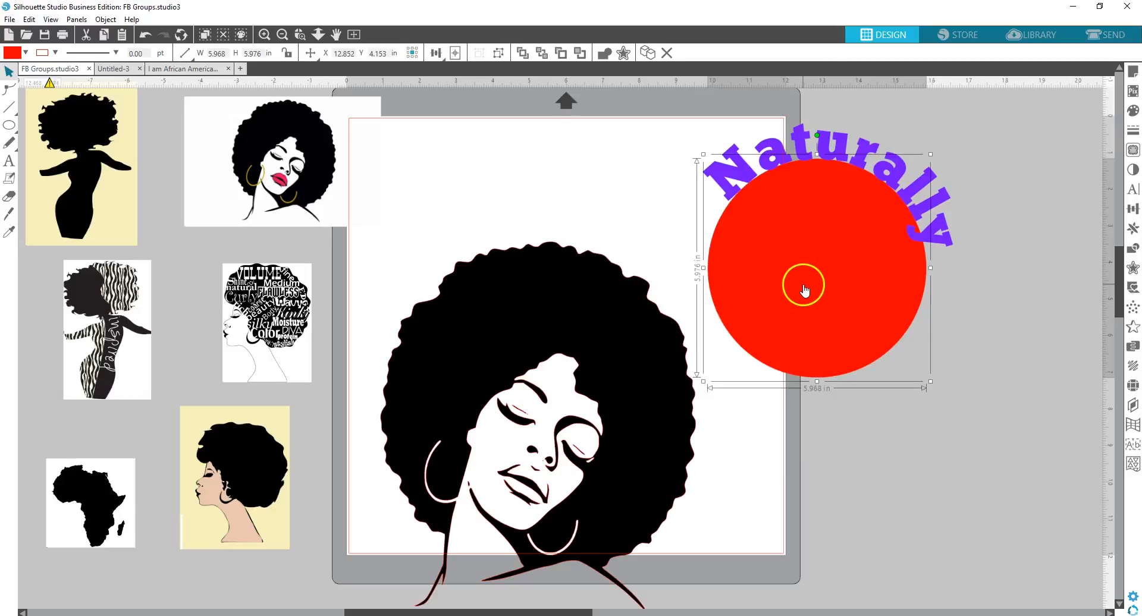
right_click(770, 277)
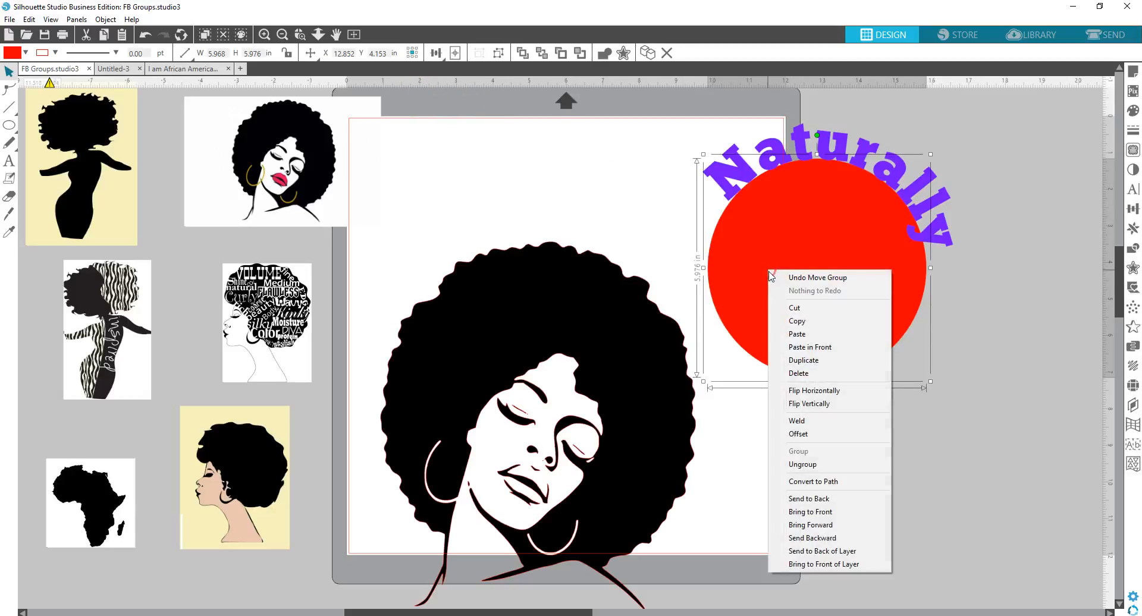
left_click(807, 481)
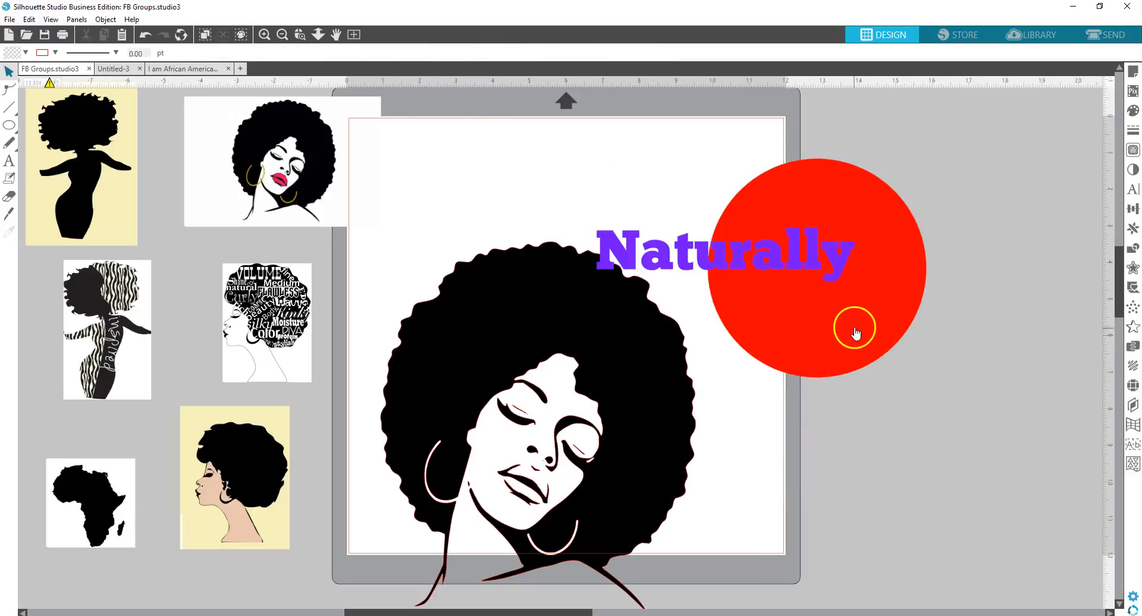
left_click(146, 37)
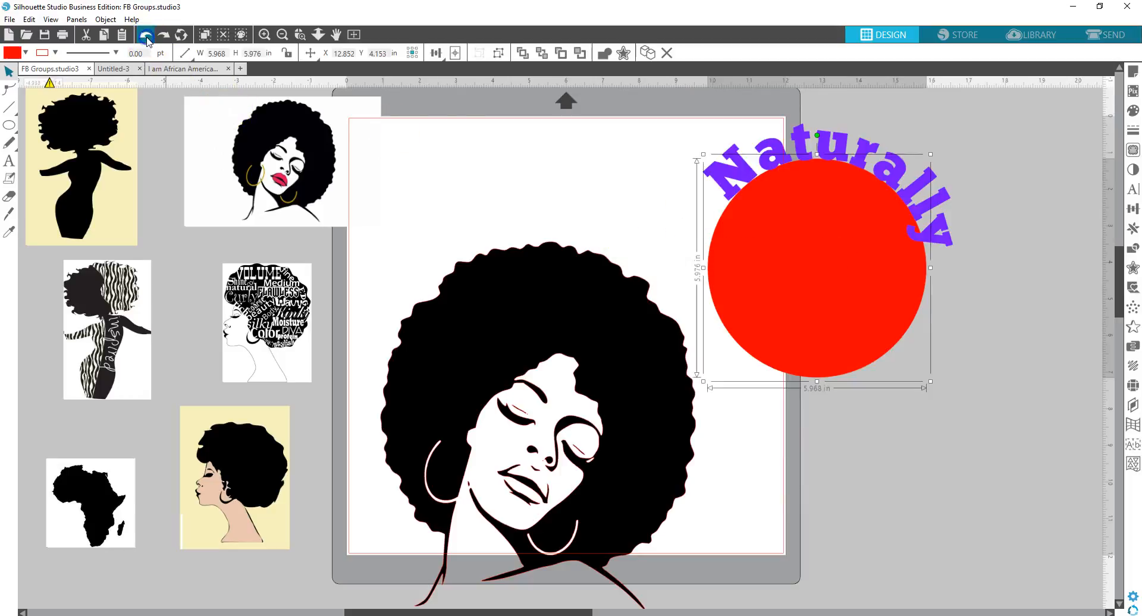
Convert the curved "Naturally" text to a path and move the red circle away from it, off the page.
right_click(870, 144)
left_click(924, 362)
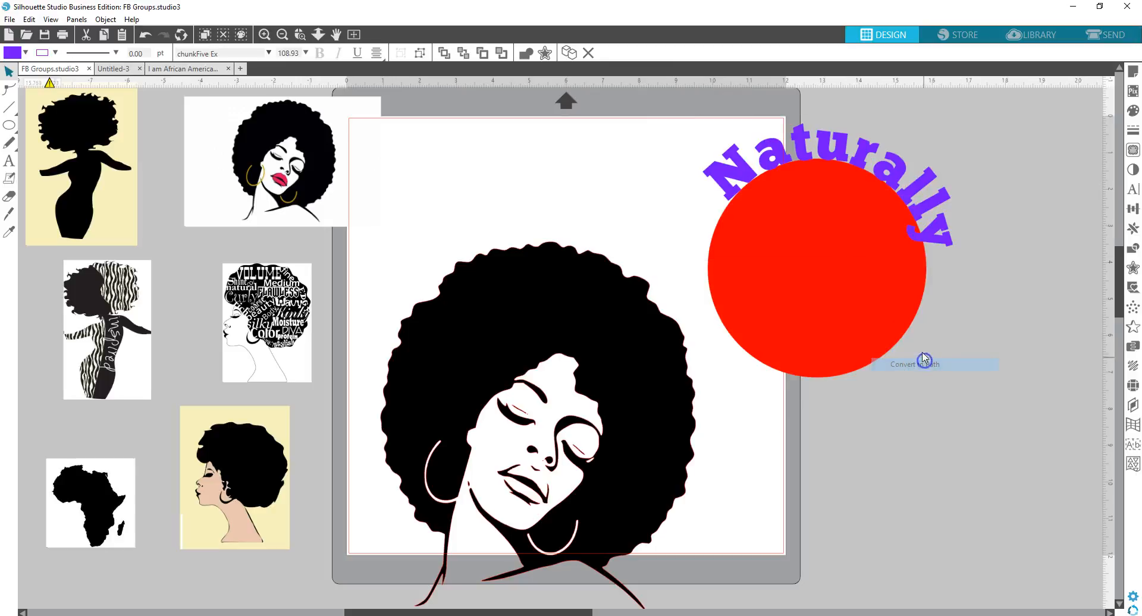
left_click_drag(840, 275, 1016, 429)
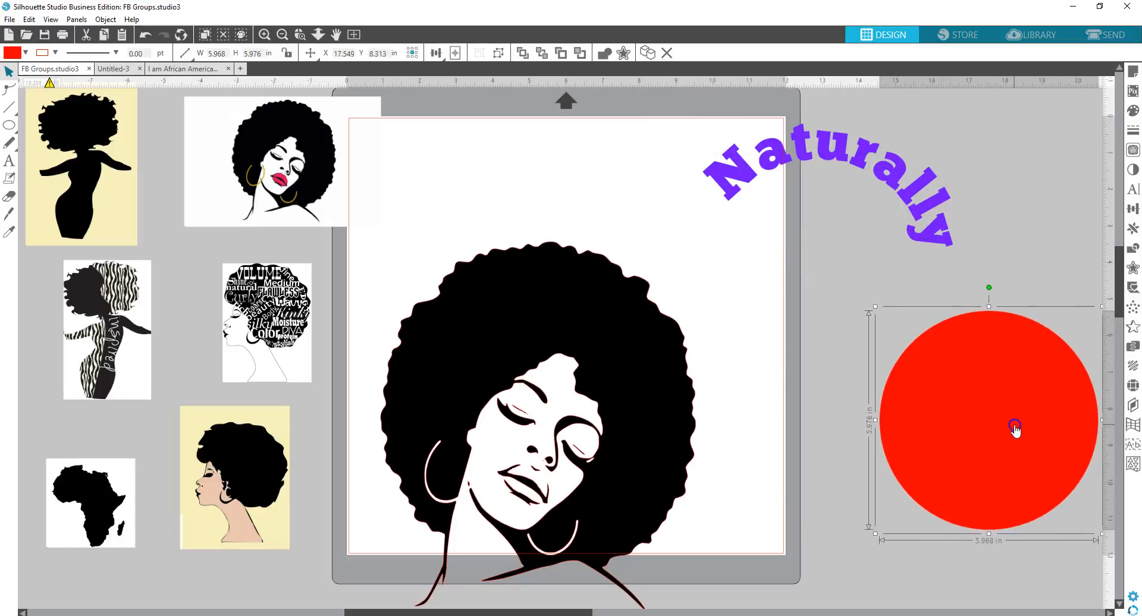
Delete the red circle and place the curved "Naturally" text over the portrait's hair.
key("Delete")
left_click_drag(865, 172, 586, 338)
Move the portrait fully onto the page, then fit the curved text back inside the hair, enlarged to about 6.89 in wide.
left_click(613, 420)
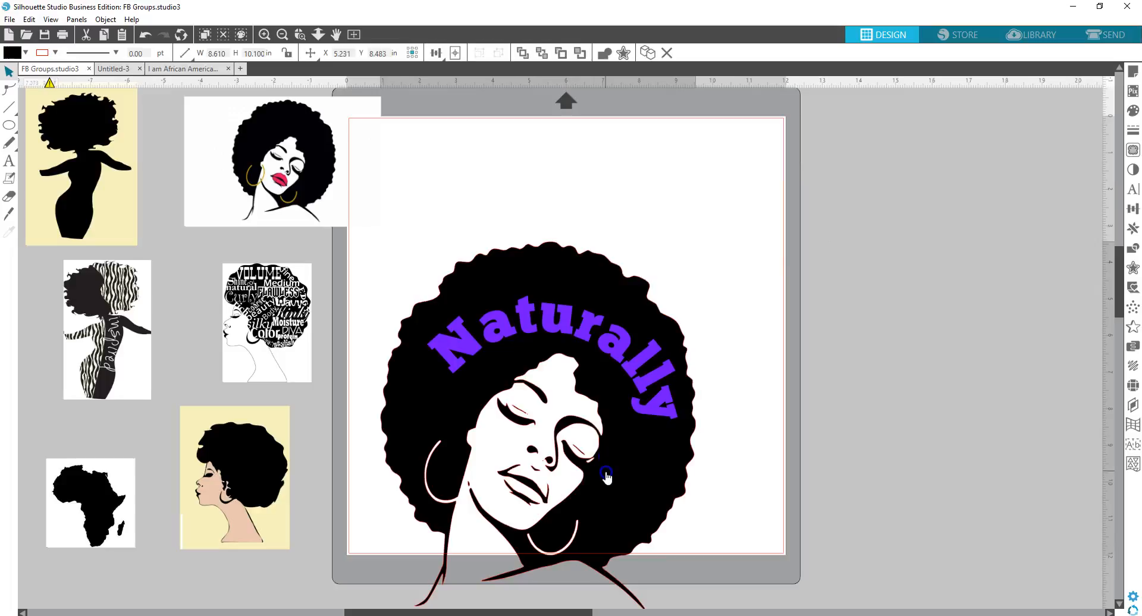
left_click_drag(599, 476, 608, 379)
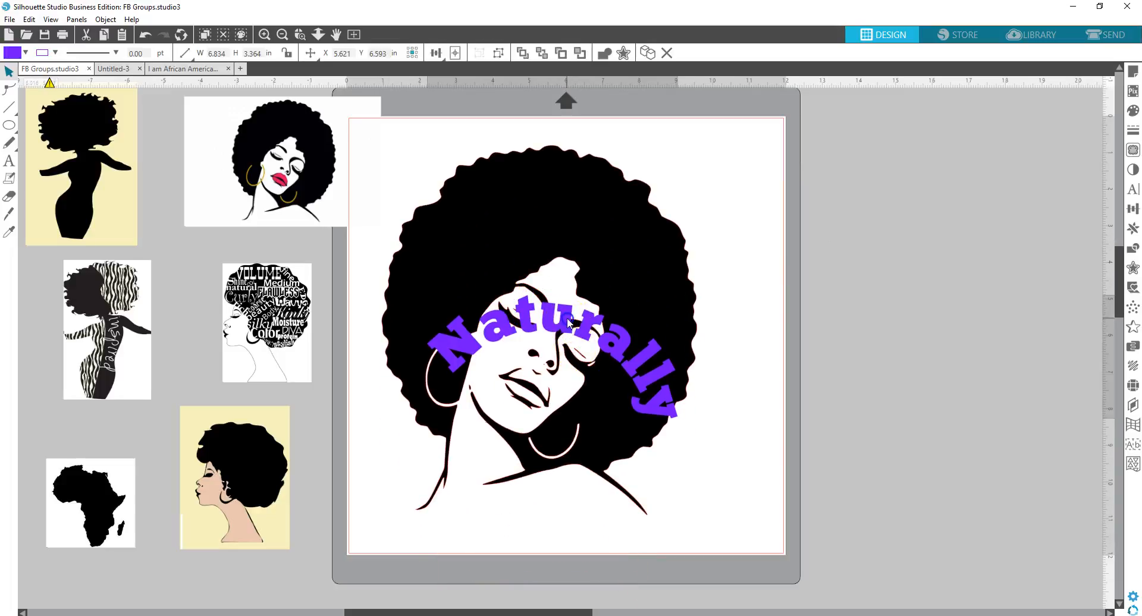
left_click_drag(567, 321, 568, 227)
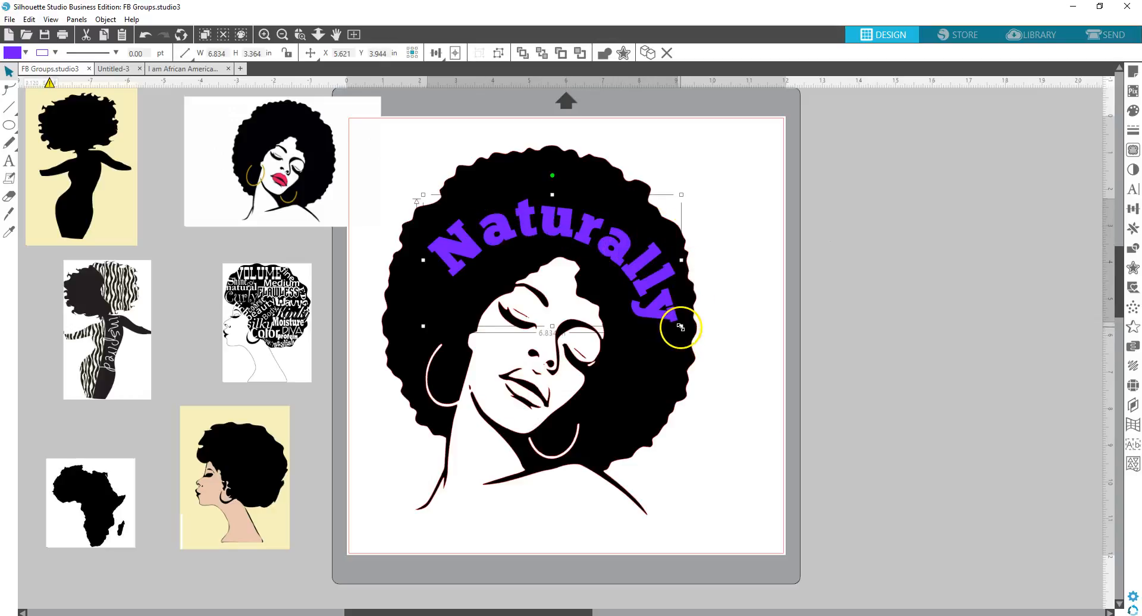
left_click_drag(681, 327, 679, 338)
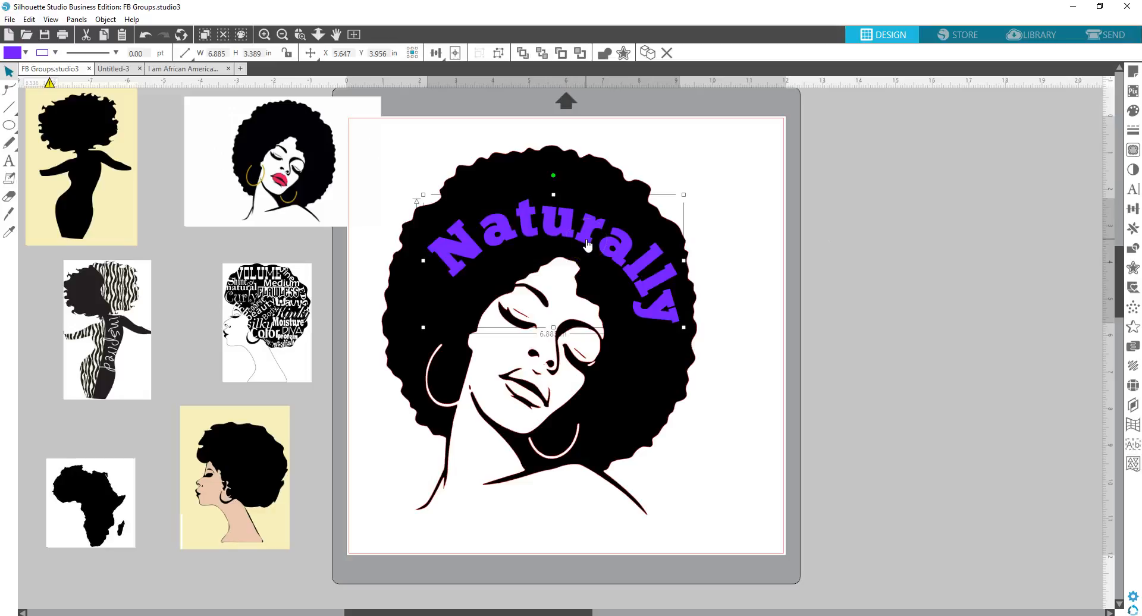
Cut the curved "Naturally" text out of the portrait's hair with the Subtract All operation.
left_click(606, 173)
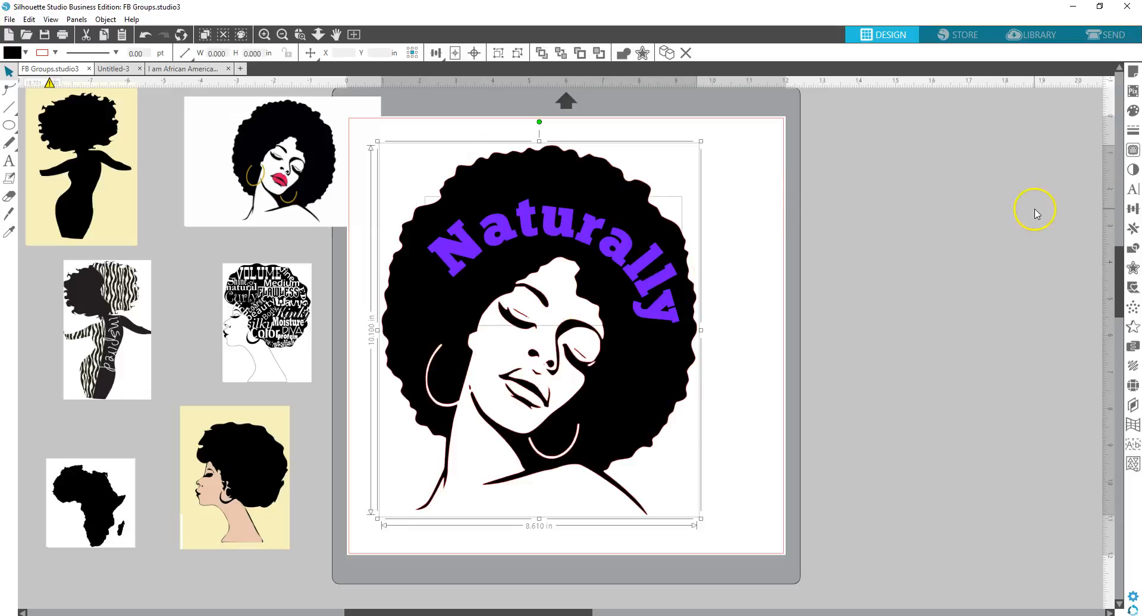
left_click(1134, 248)
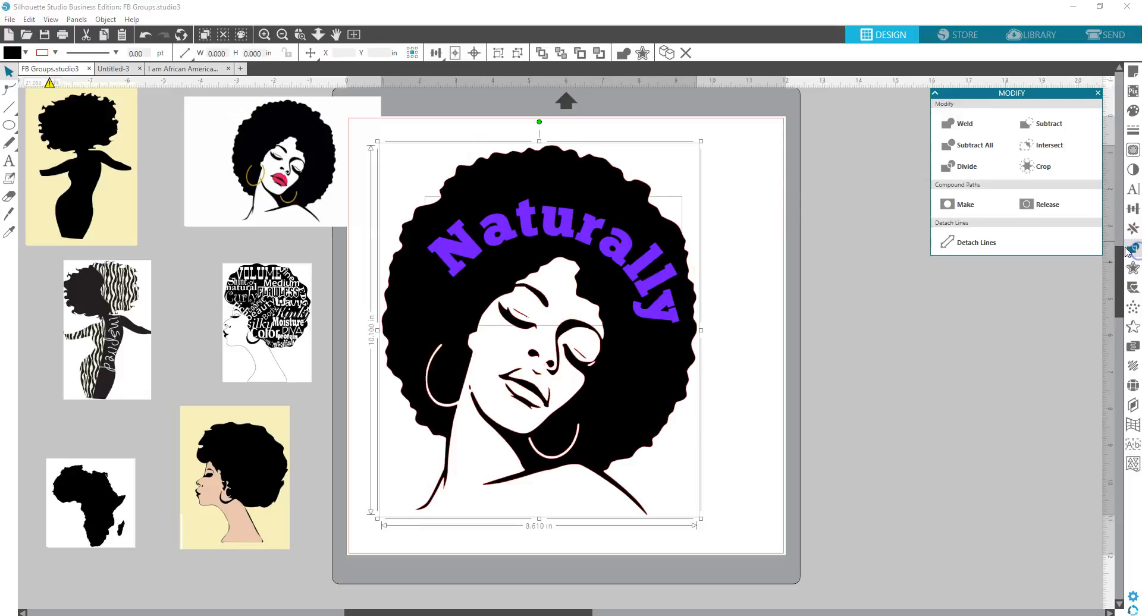
left_click(77, 19)
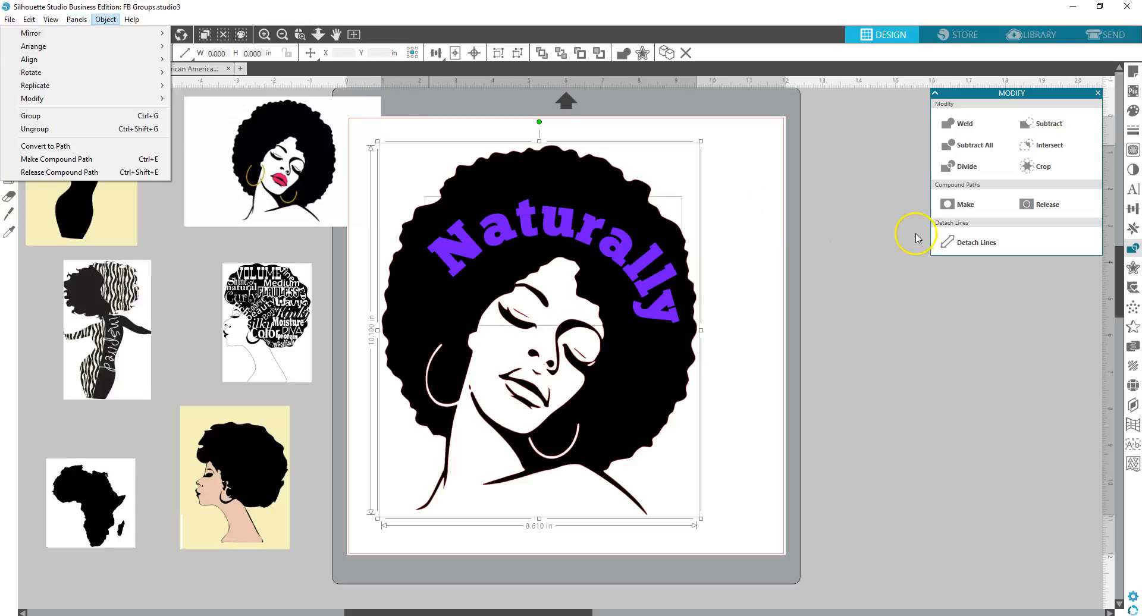
left_click(981, 145)
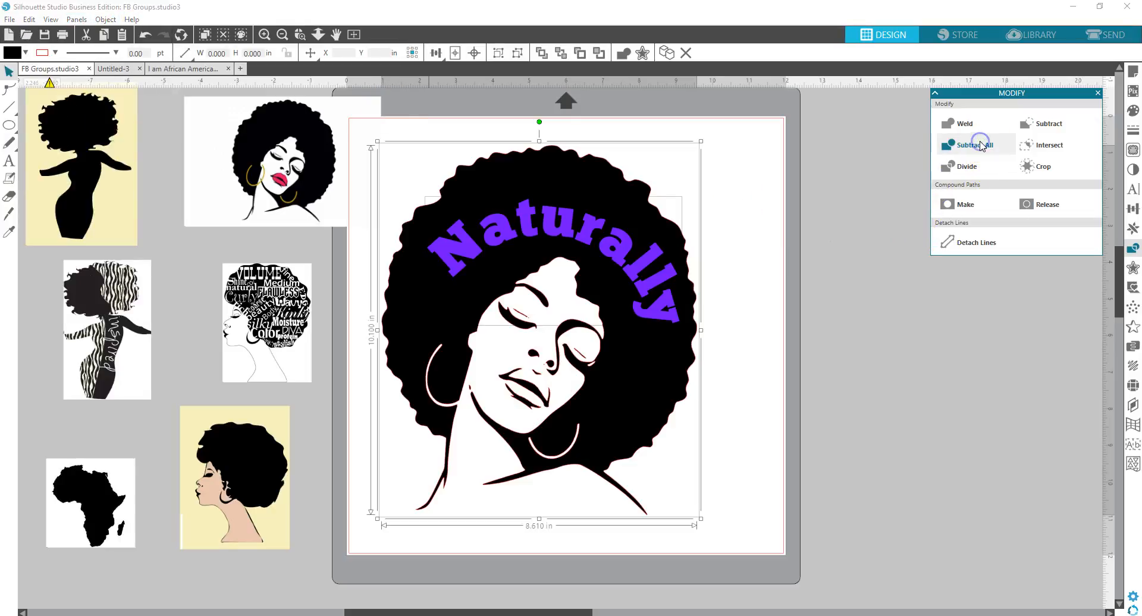
left_click(923, 173)
left_click(893, 226)
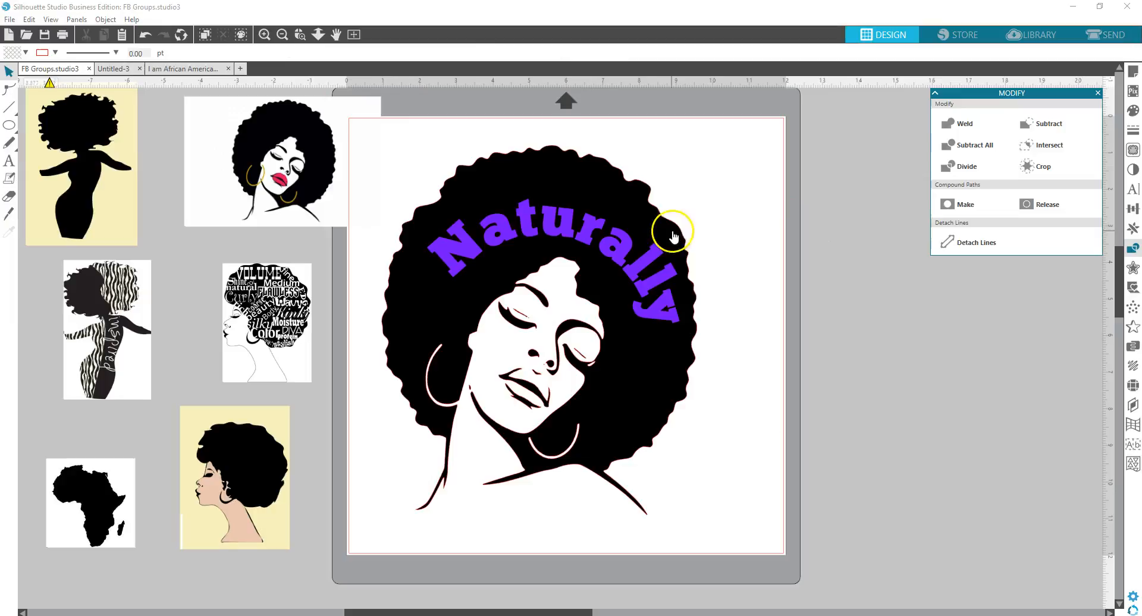
Separate the purple text from the cut portrait, leaving the text at the page's upper edge and the portrait on the page.
left_click_drag(647, 223, 943, 282)
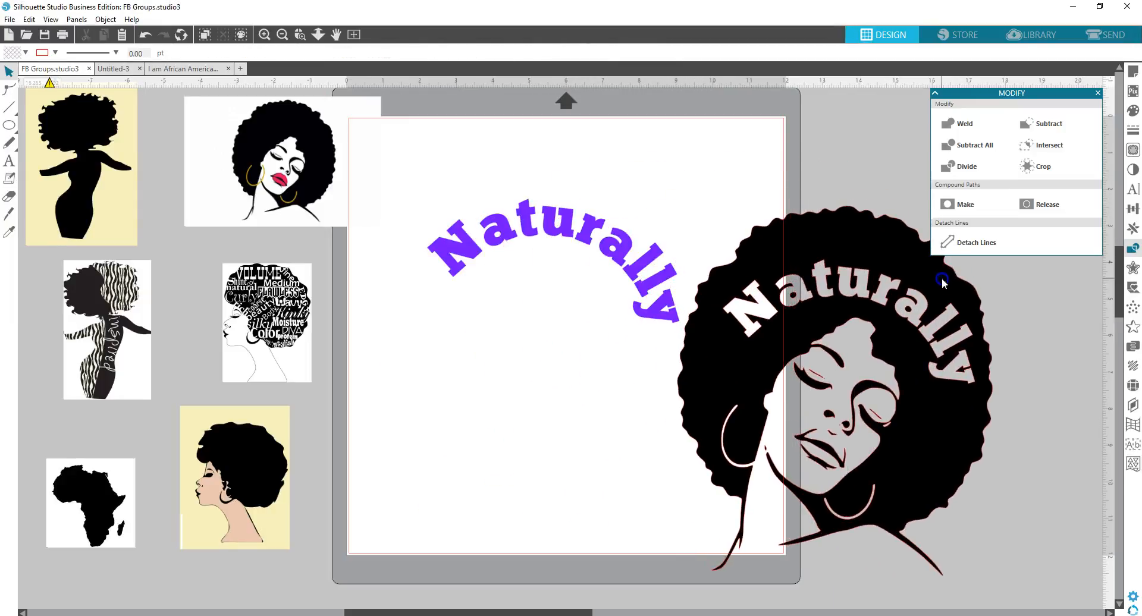
left_click_drag(630, 259, 552, 126)
left_click_drag(769, 281, 491, 249)
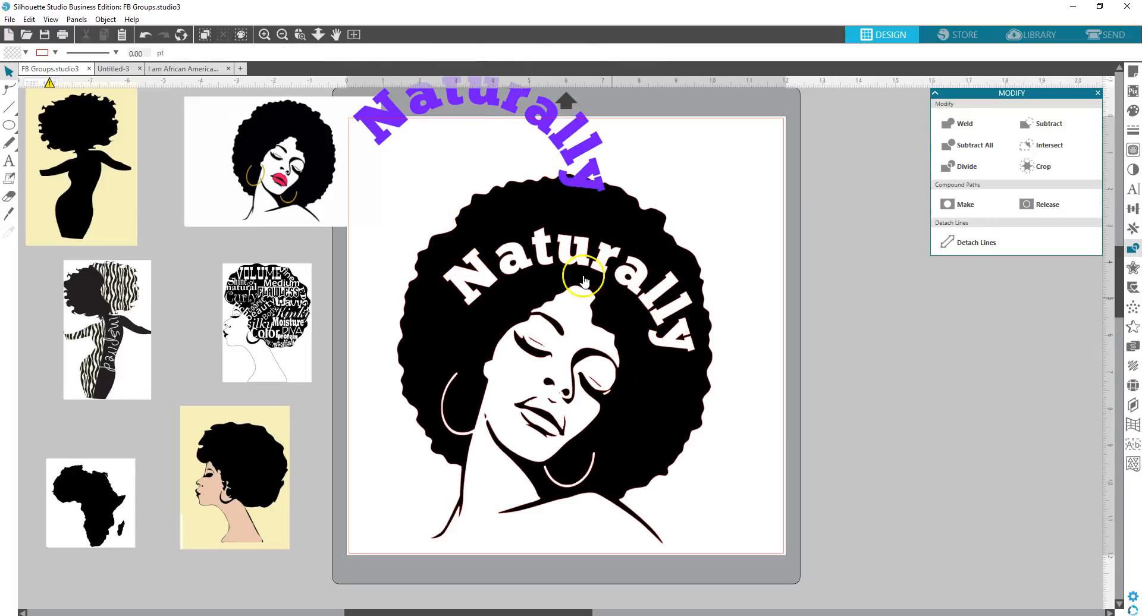
Move the cut portrait off the page and bring the word-art sample and the afro profile image side by side onto the page.
left_click(279, 321)
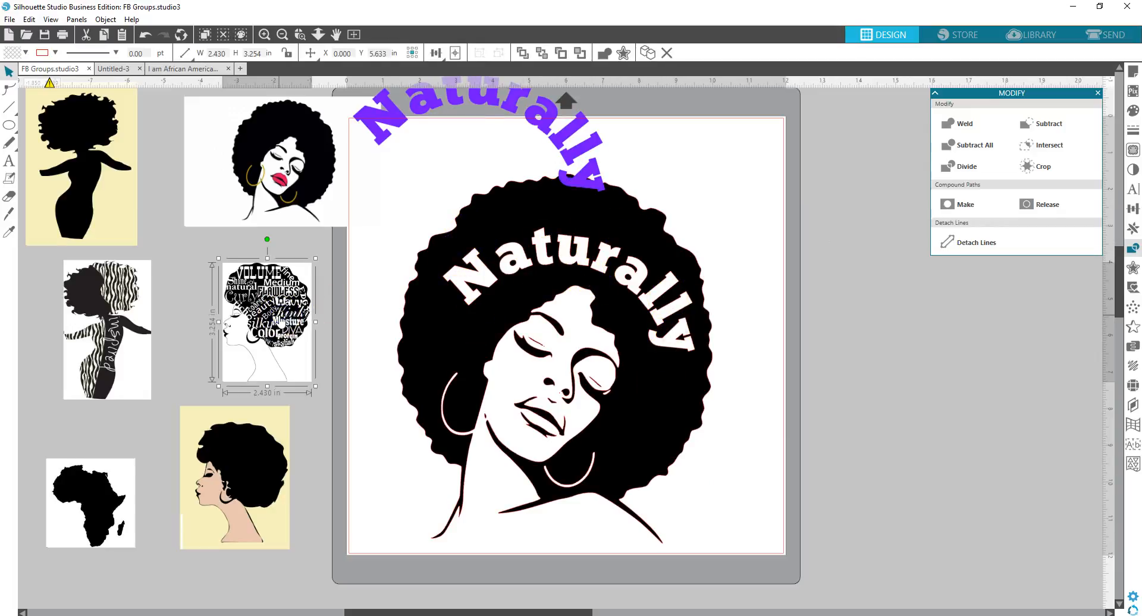
left_click_drag(278, 320, 332, 343)
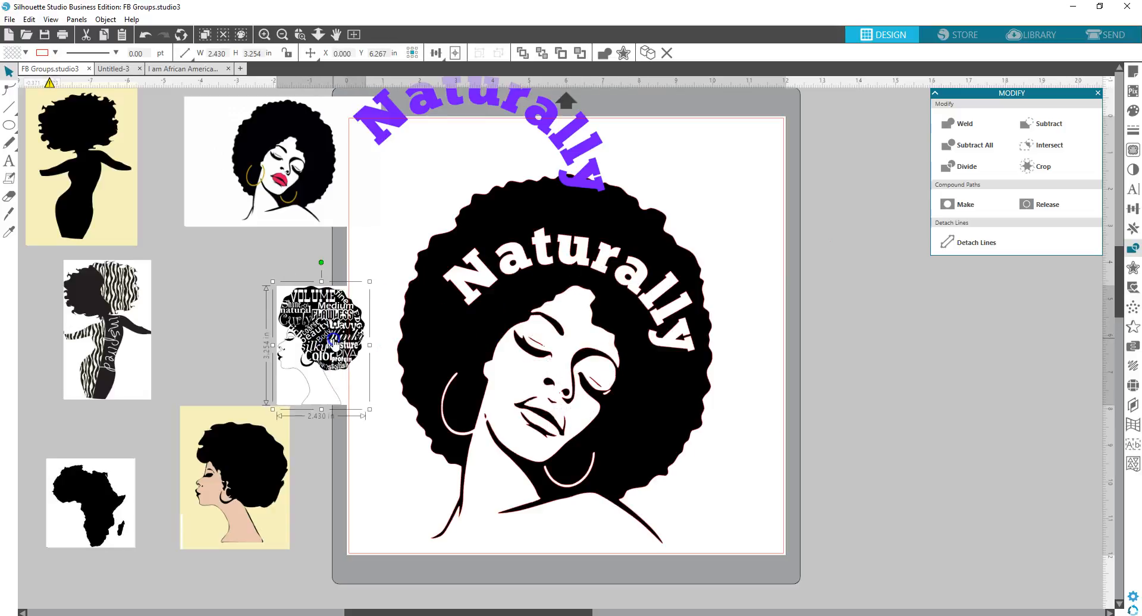
left_click_drag(462, 299, 865, 317)
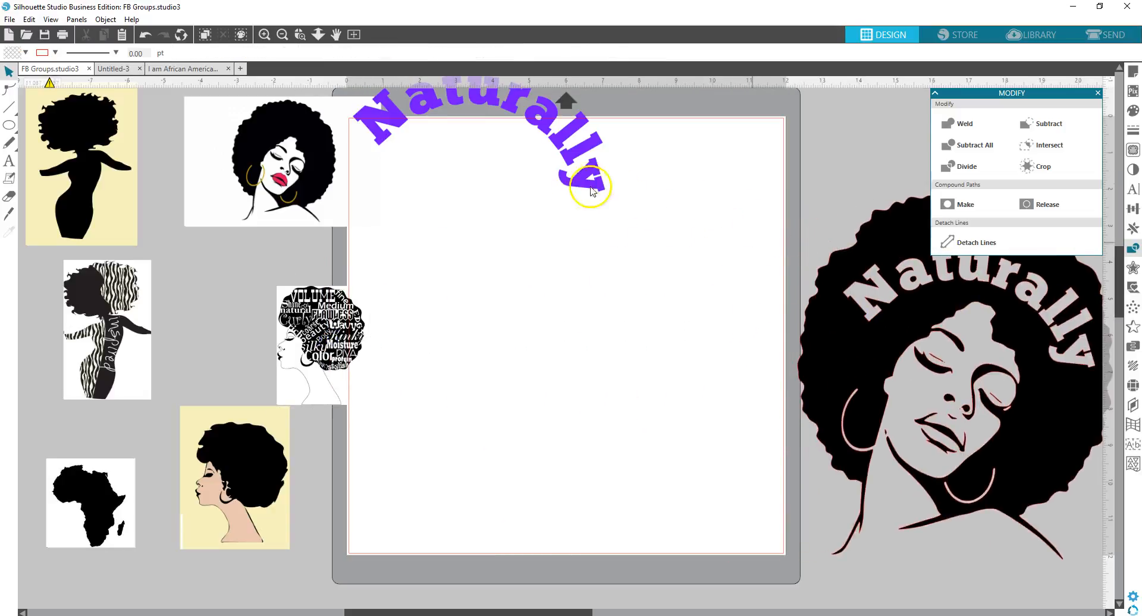
left_click(576, 186)
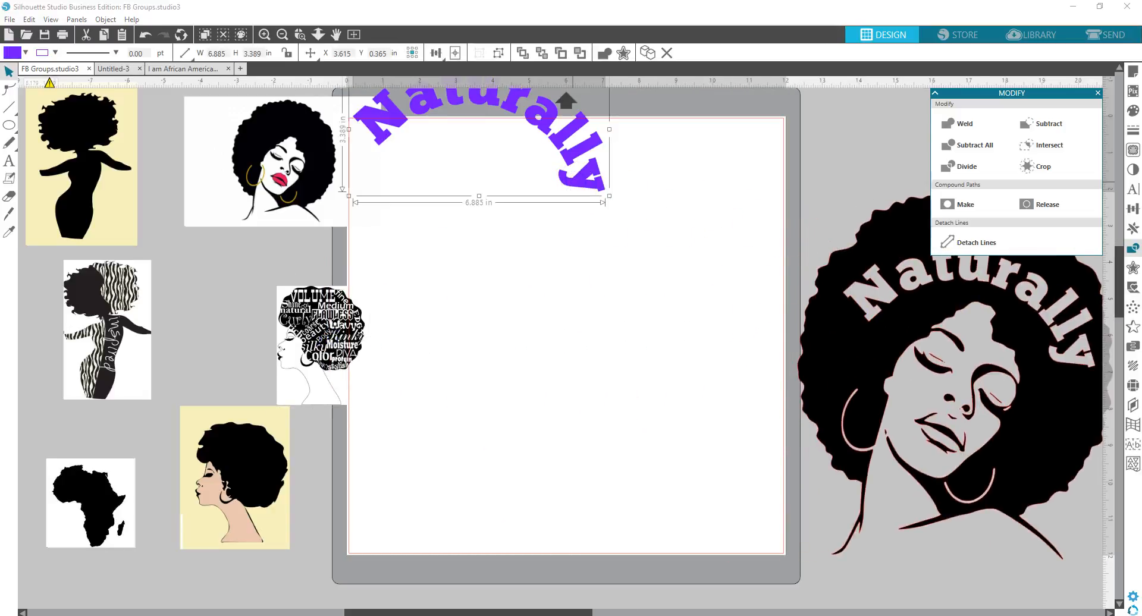
left_click(338, 359)
left_click_drag(338, 359, 644, 372)
left_click_drag(253, 461, 501, 340)
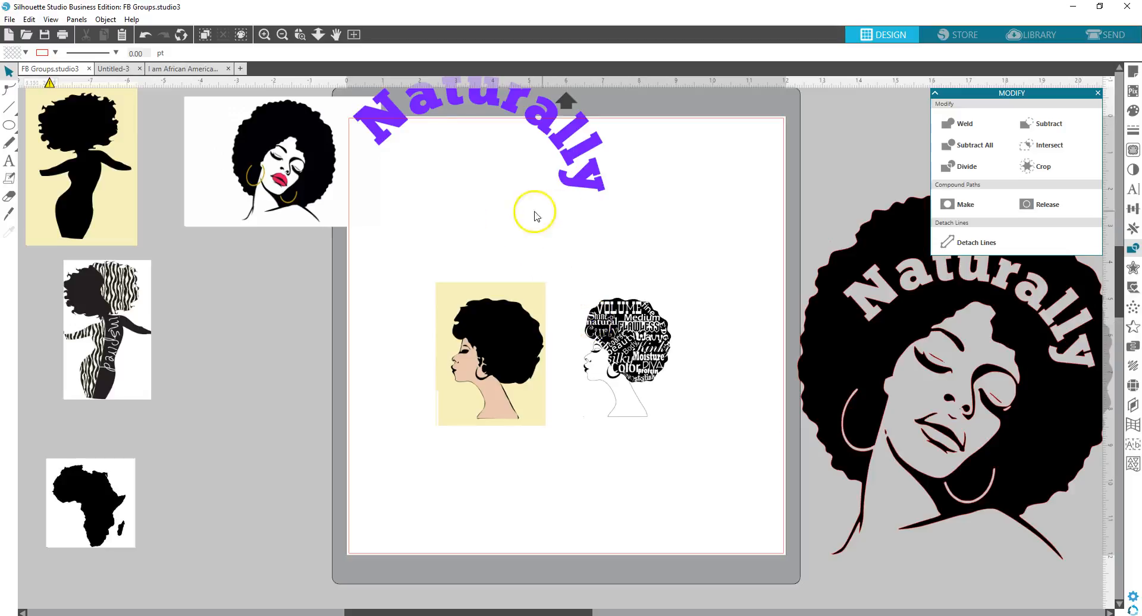
Enlarge the word-art sample to about 5.51 in wide and the afro profile image to about 4.93 in wide, keeping them side by side.
left_click(643, 350)
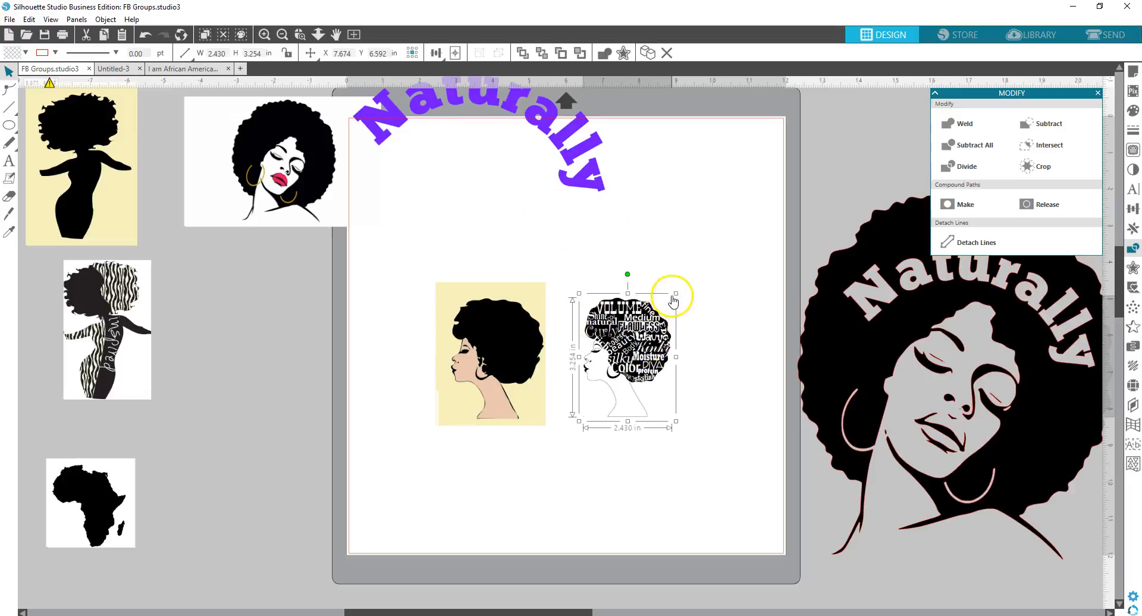
left_click_drag(677, 293, 799, 150)
left_click_drag(702, 225, 684, 296)
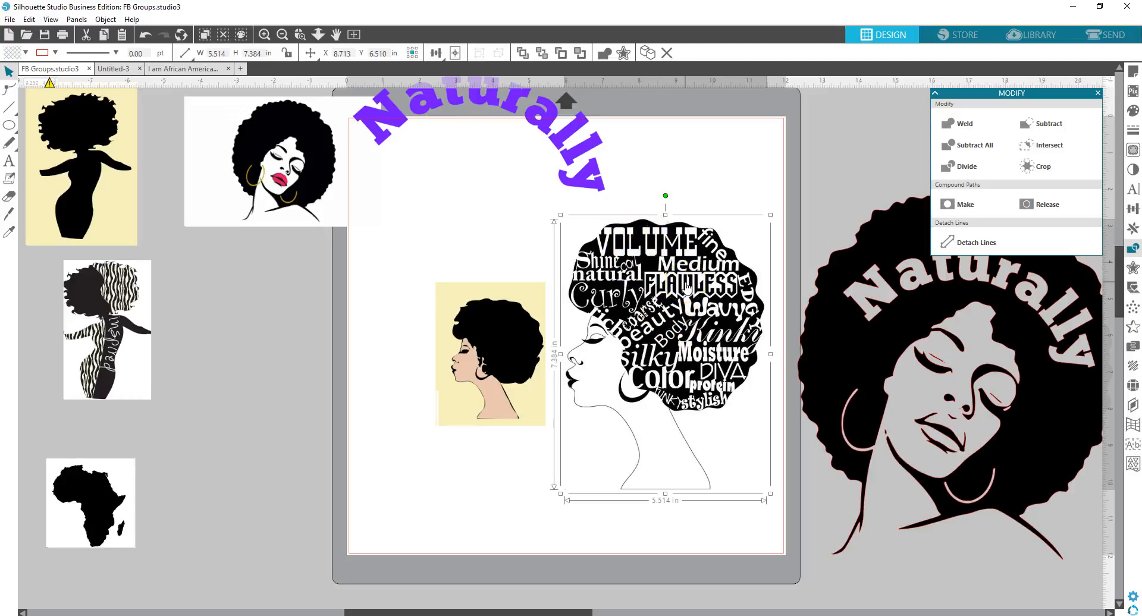
left_click(449, 298)
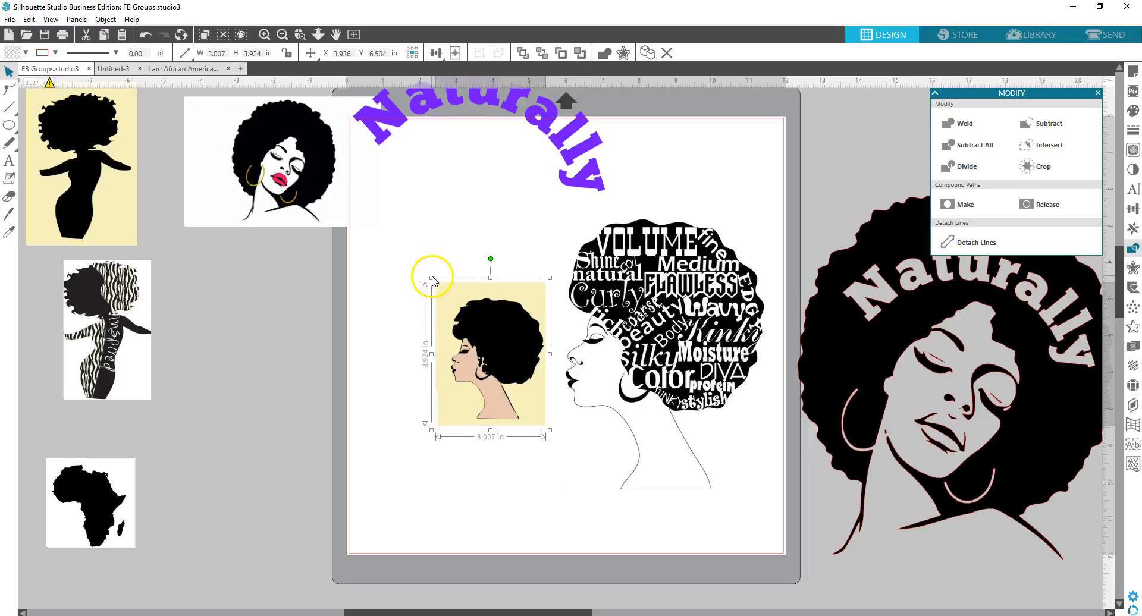
left_click_drag(432, 278, 353, 193)
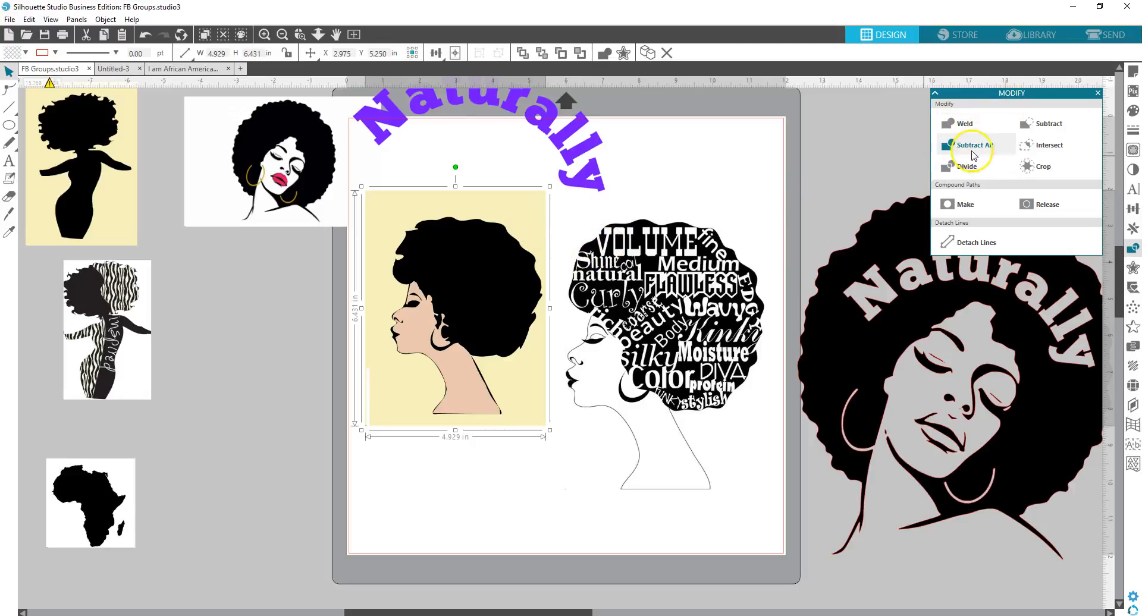
left_click_drag(508, 341, 515, 370)
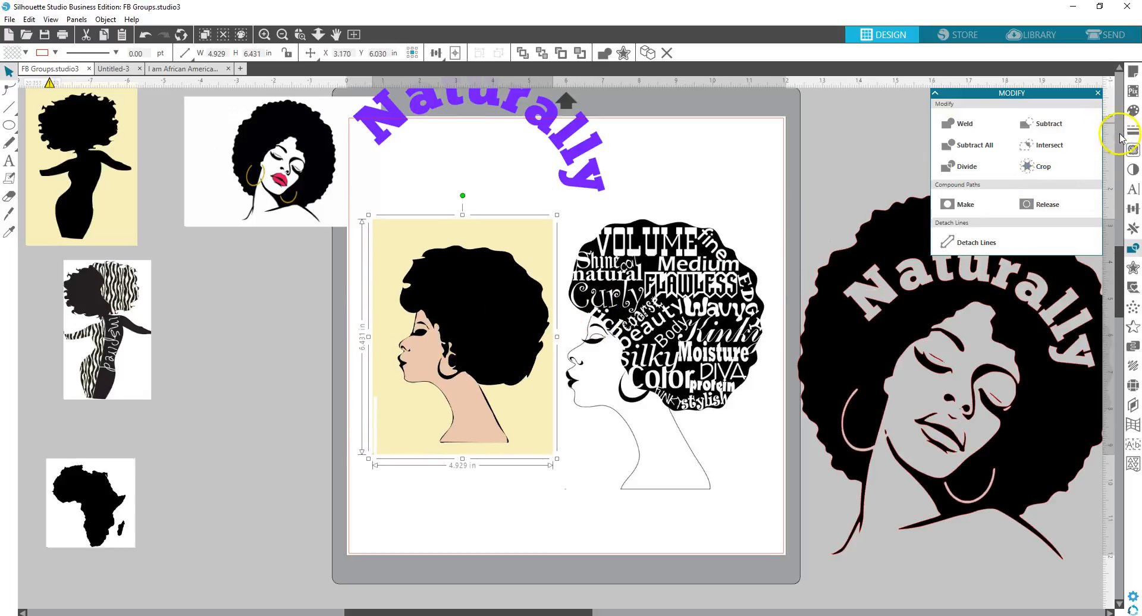
Trace the whole afro profile image with the standard Trace style and move the source image off the page.
left_click(1131, 153)
left_click(984, 143)
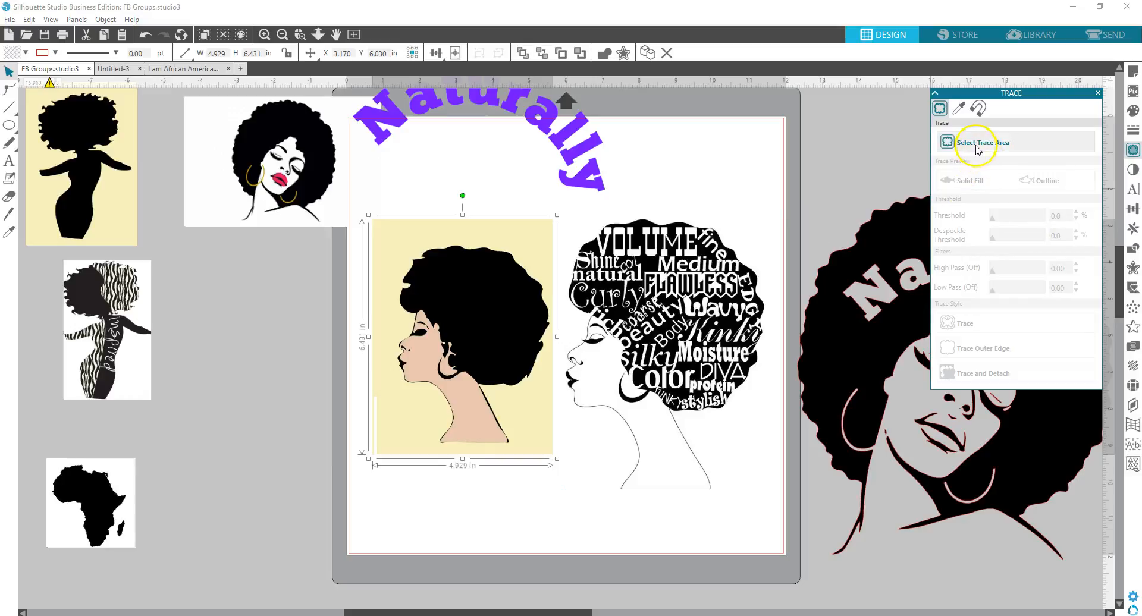
mouse_move(357, 204)
left_mouse_down()
mouse_move(574, 460)
mouse_move(553, 463)
left_mouse_up()
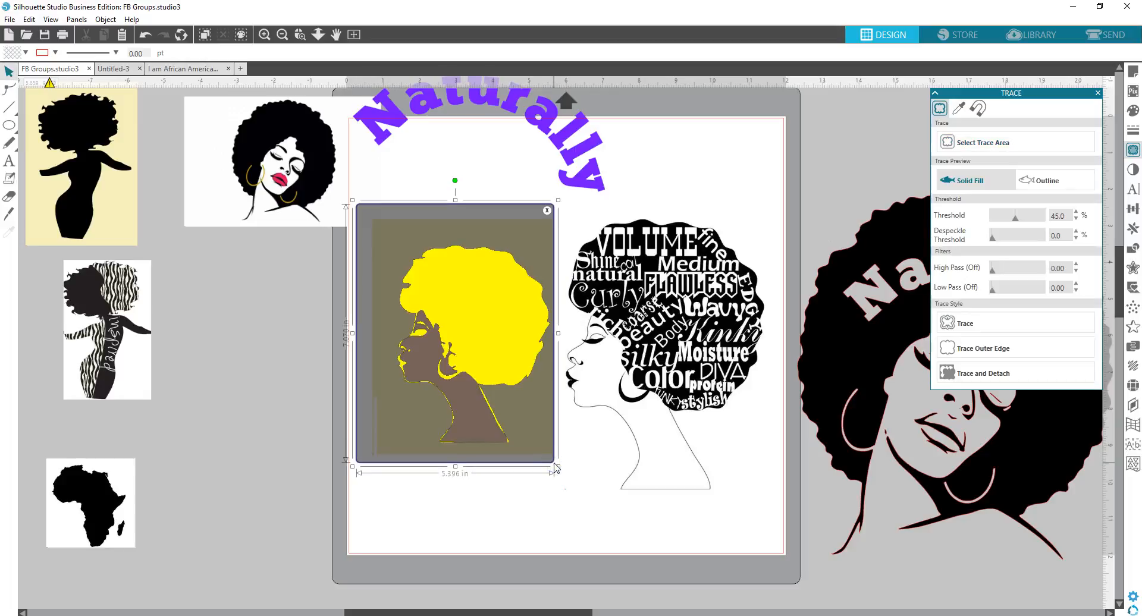
left_click(980, 322)
left_click_drag(503, 311, 250, 361)
Fill the traced afro profile with black and move the word-art sample away from it toward the page's upper right edge.
left_click(448, 338)
left_click(445, 341)
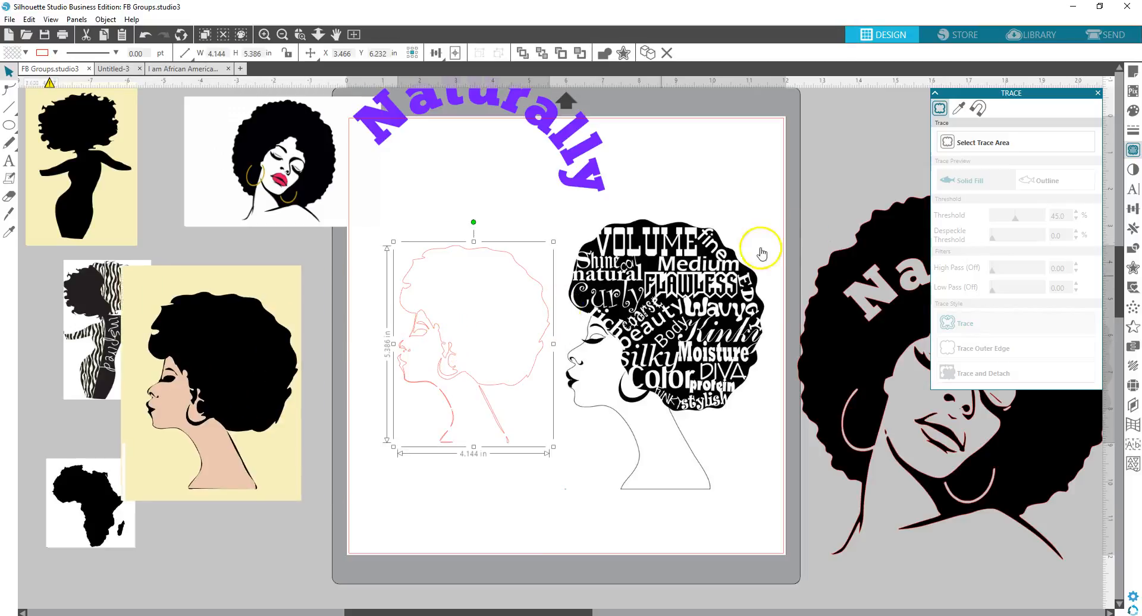
left_click(1132, 112)
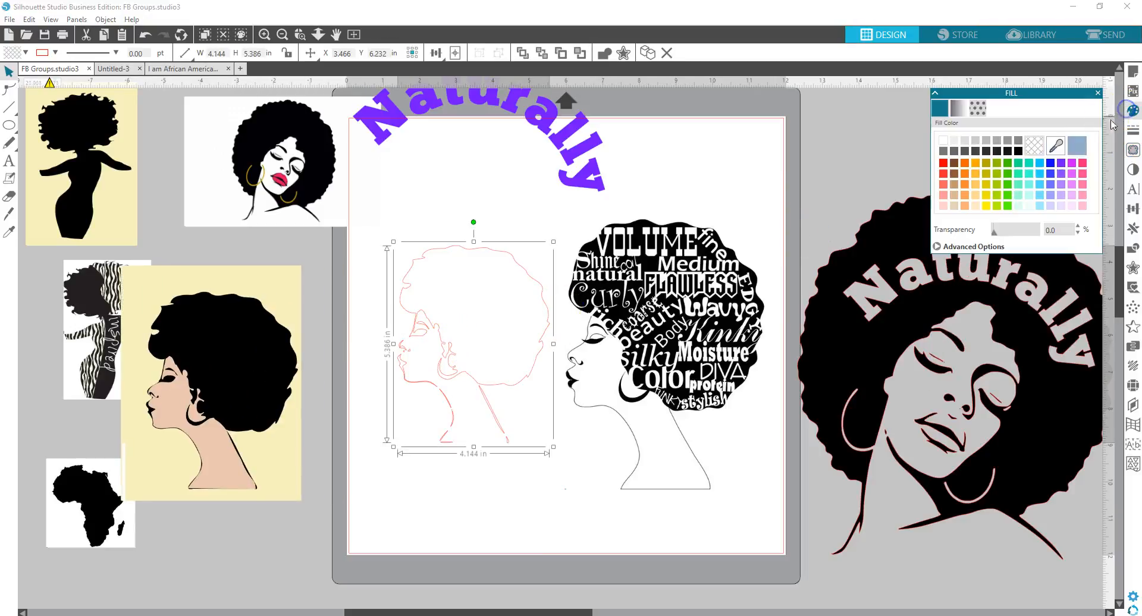
left_click(1019, 151)
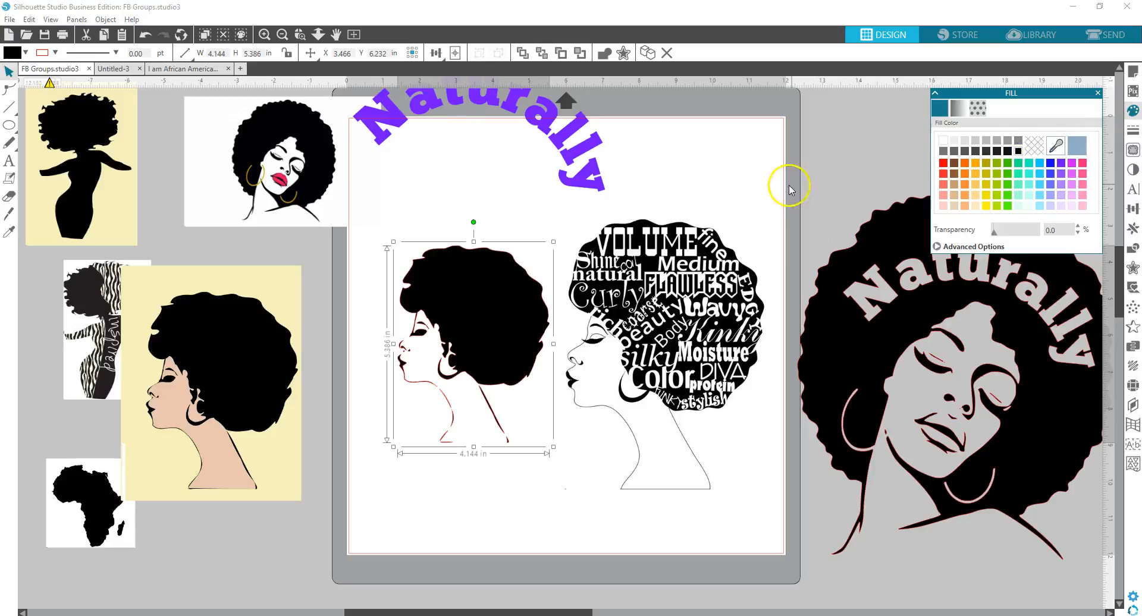
left_click(727, 158)
left_click_drag(680, 331, 730, 266)
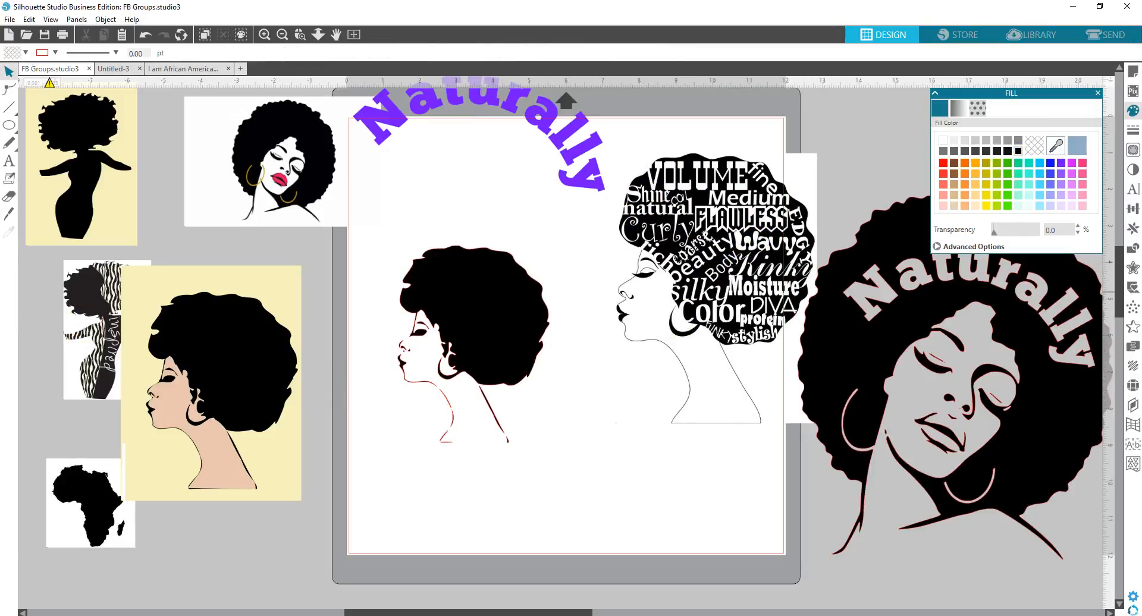
Add the text "Curly" on the empty page area below the traced profile.
left_click(7, 161)
left_click(498, 495)
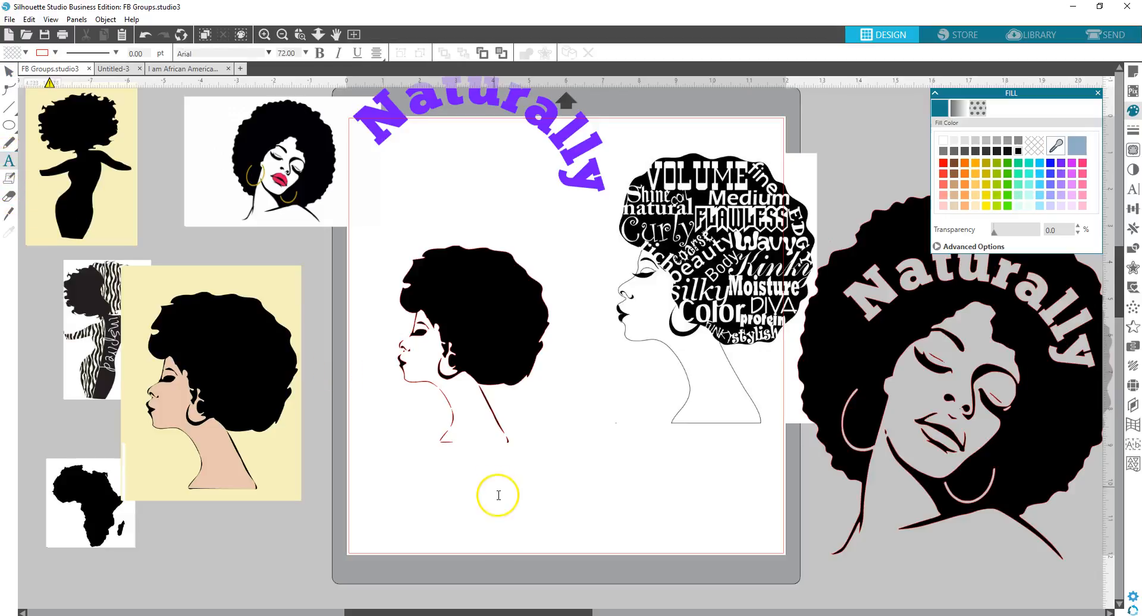
left_click(495, 494)
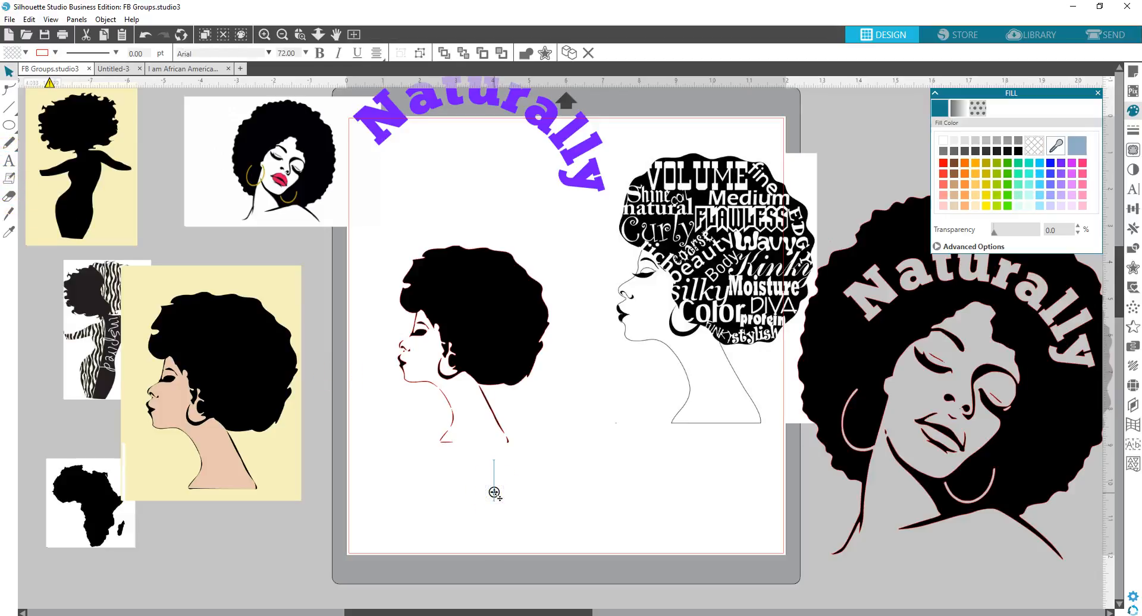
type("Curly")
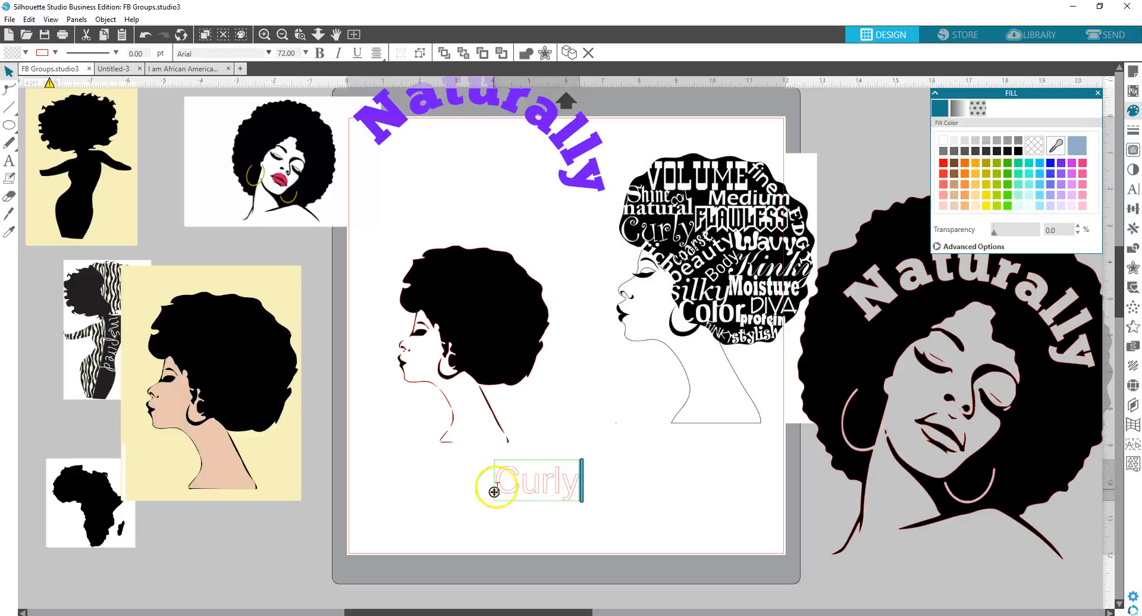
Set the font of the "Curly" text to Curlz MT.
left_click_drag(550, 491, 499, 494)
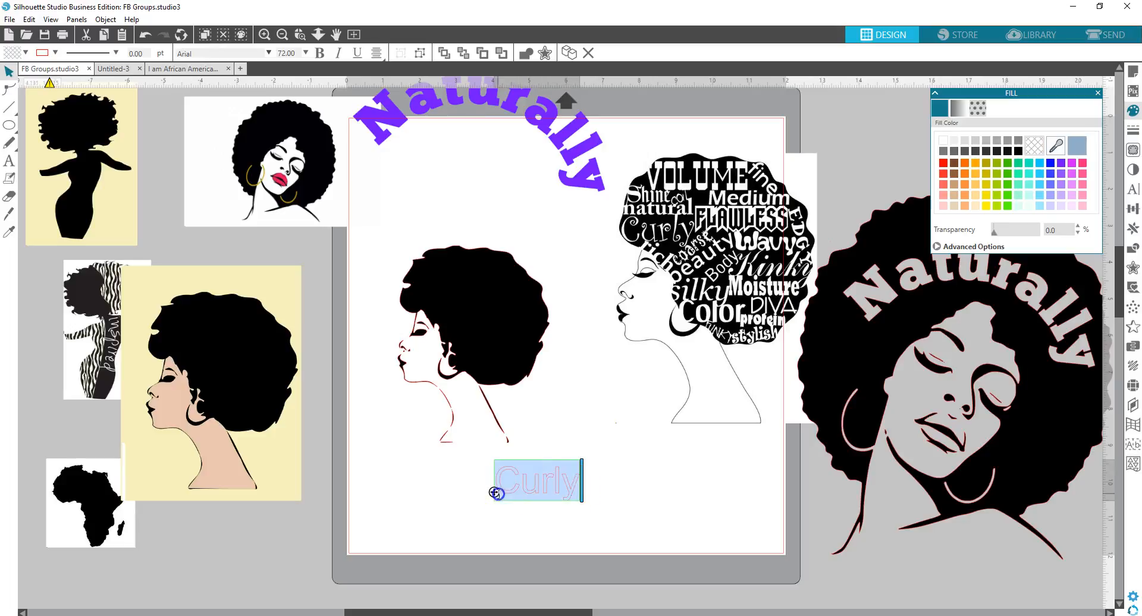
left_click(269, 53)
scroll(204, 320, "down", 2)
scroll(204, 320, "down", 5)
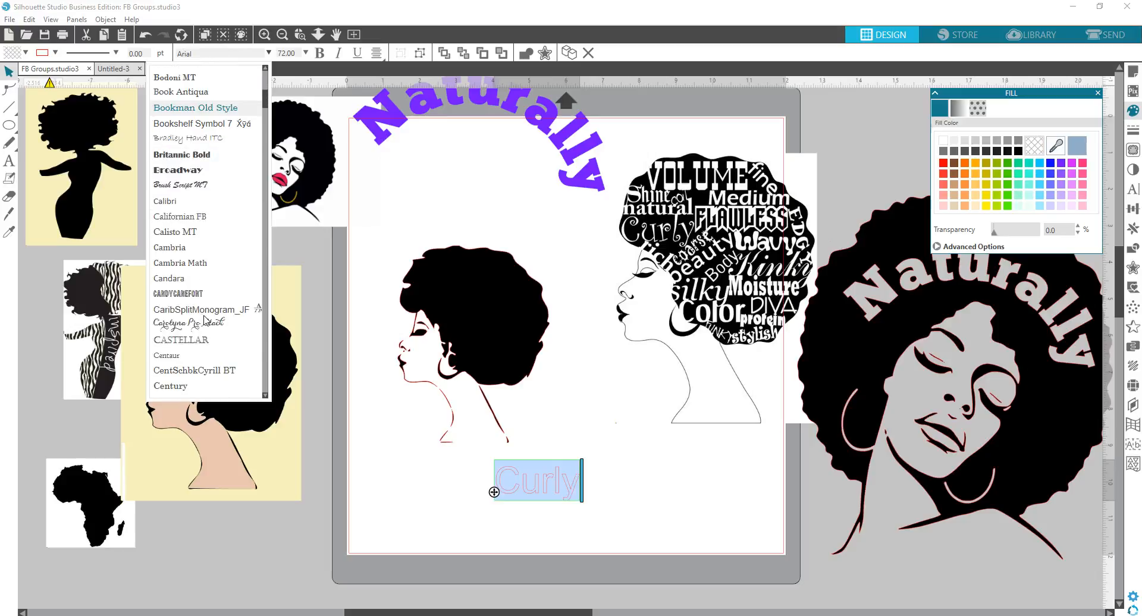
scroll(204, 320, "down", 5)
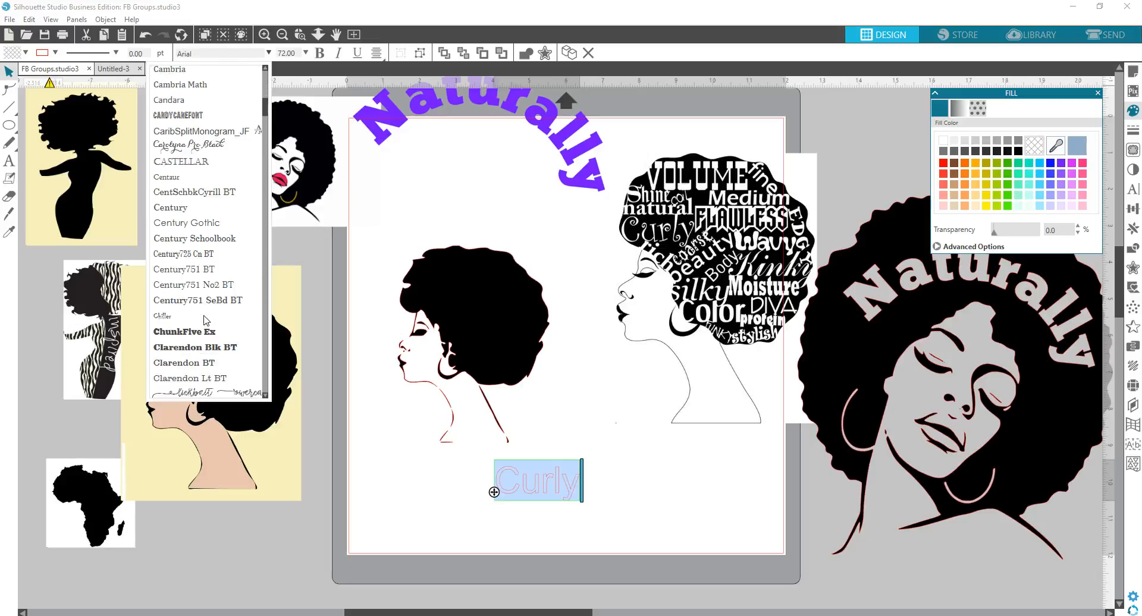
scroll(204, 320, "down", 5)
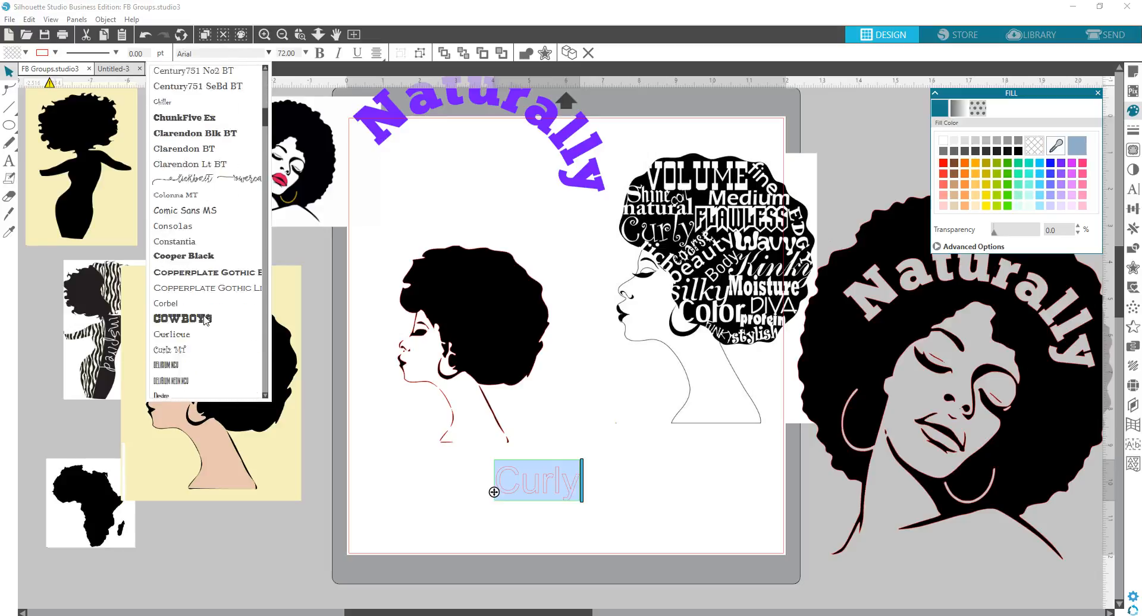
left_click(171, 289)
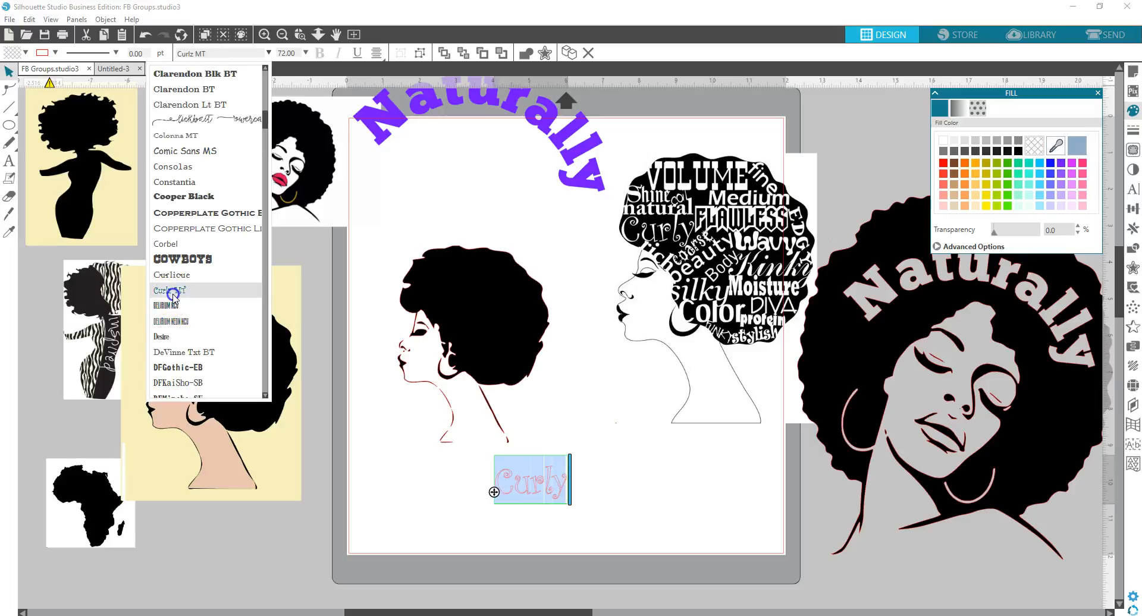
Fill the "Curly" text with red and place it on the front of the traced profile's hair.
left_click(604, 483)
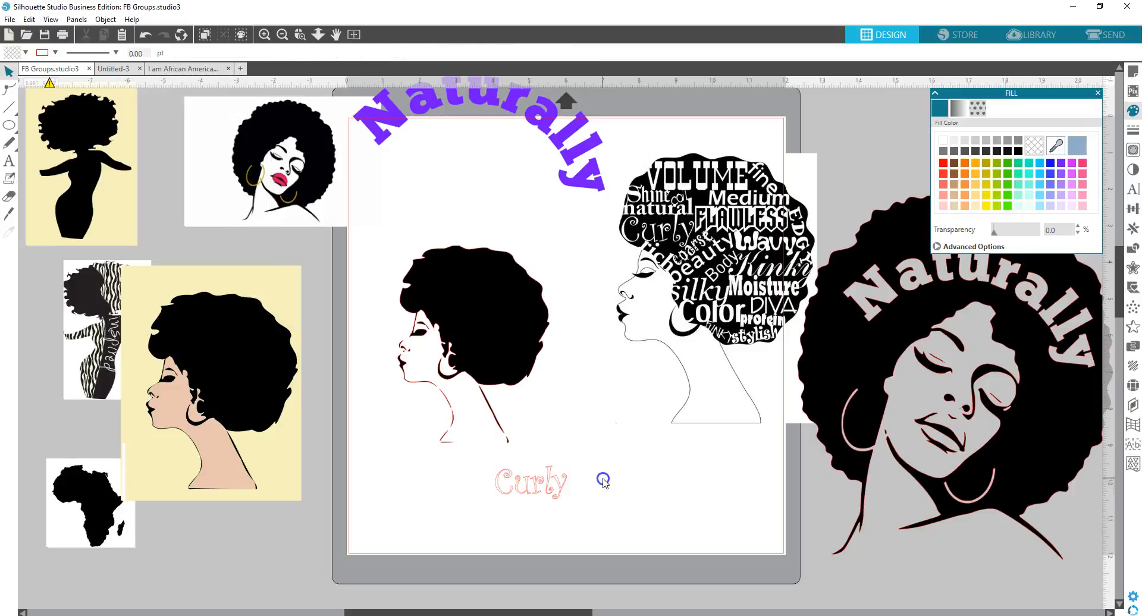
left_click(548, 487)
left_click(943, 162)
left_click_drag(559, 470, 453, 306)
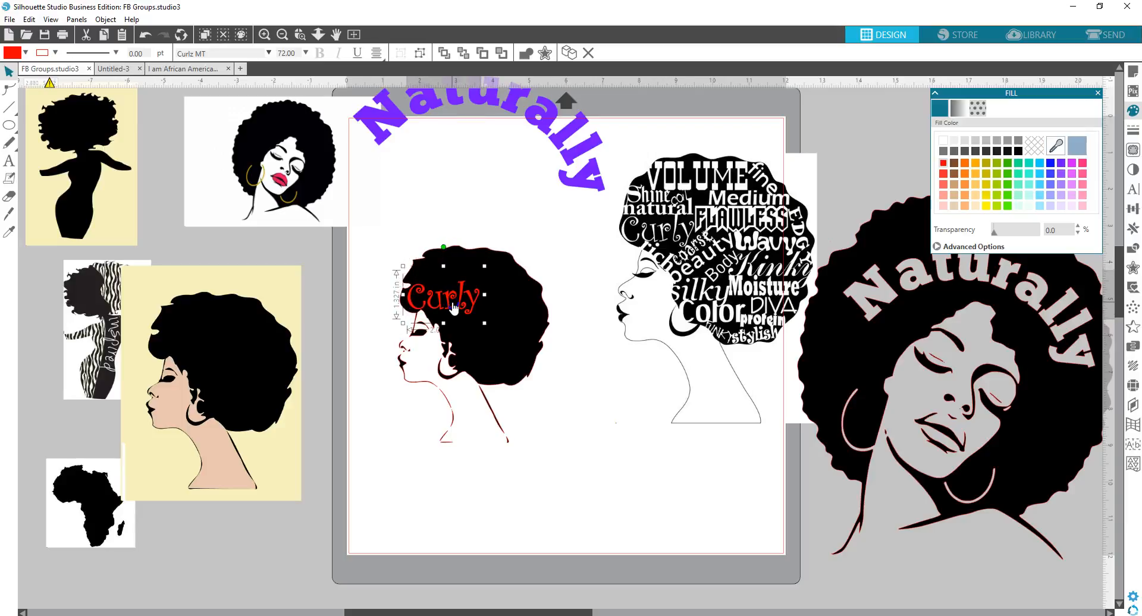
left_click(586, 444)
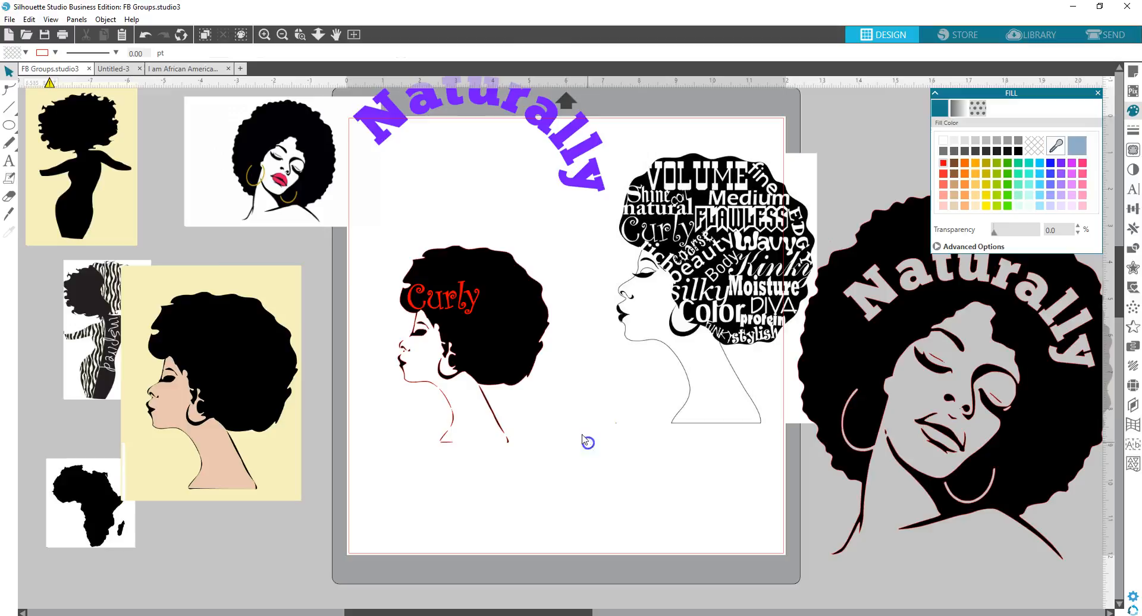
Add the text "beauty" on the empty area below the traced profile and set its font to Blackadder ITC.
left_click(9, 161)
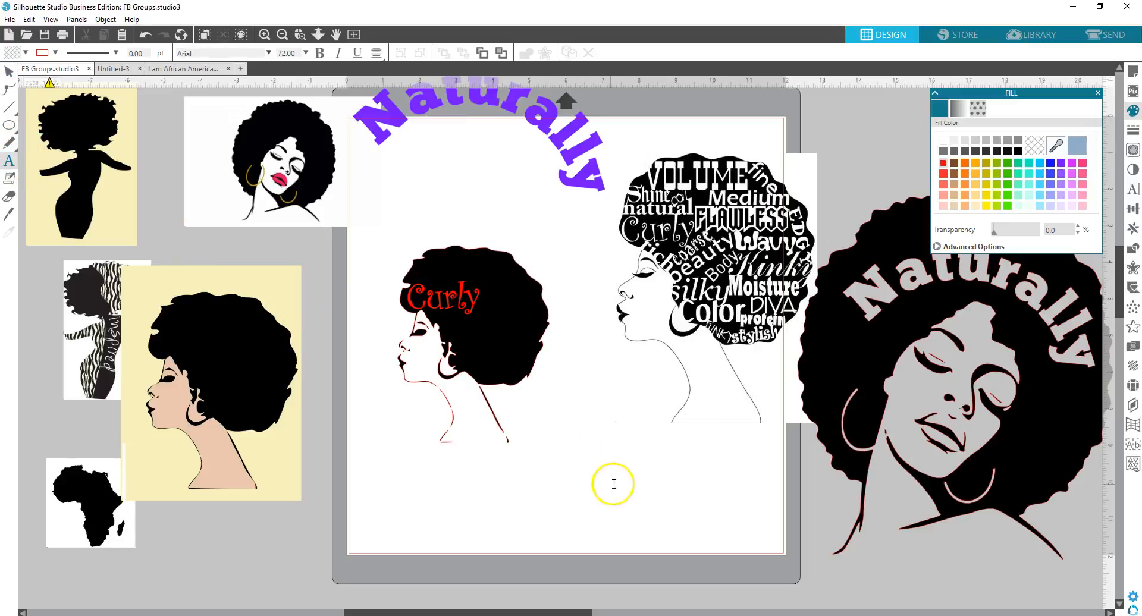
left_click(568, 483)
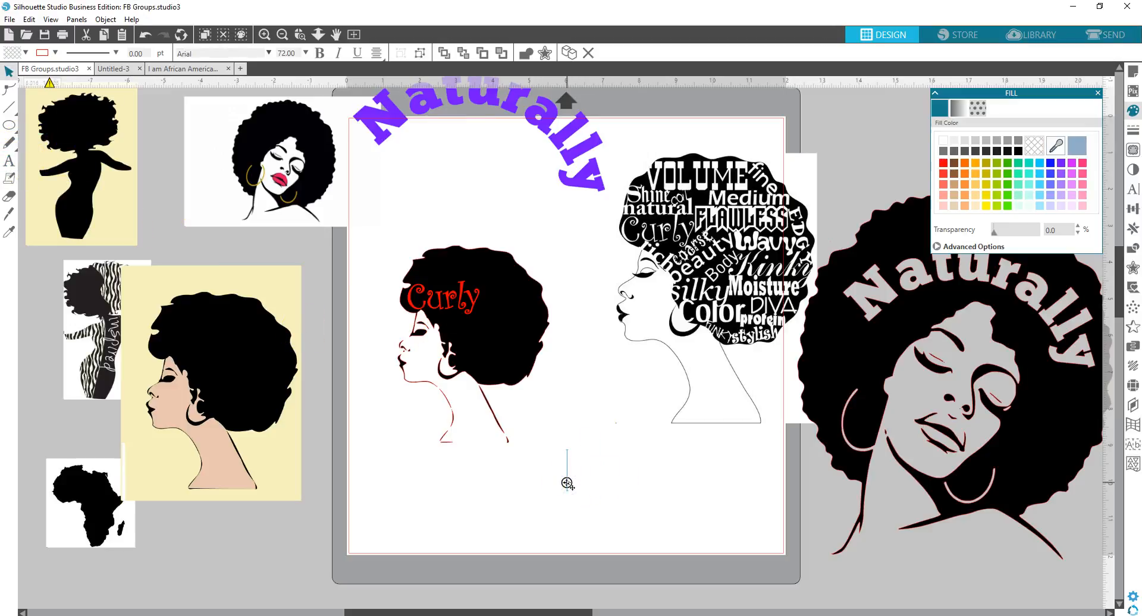
type("beauty")
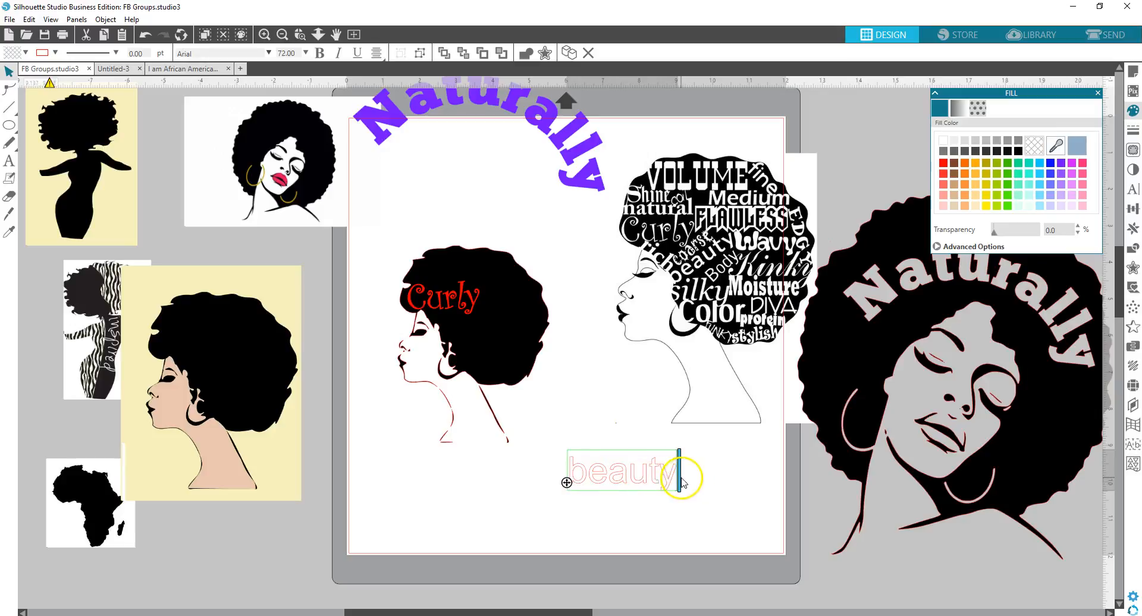
left_click_drag(677, 476, 581, 470)
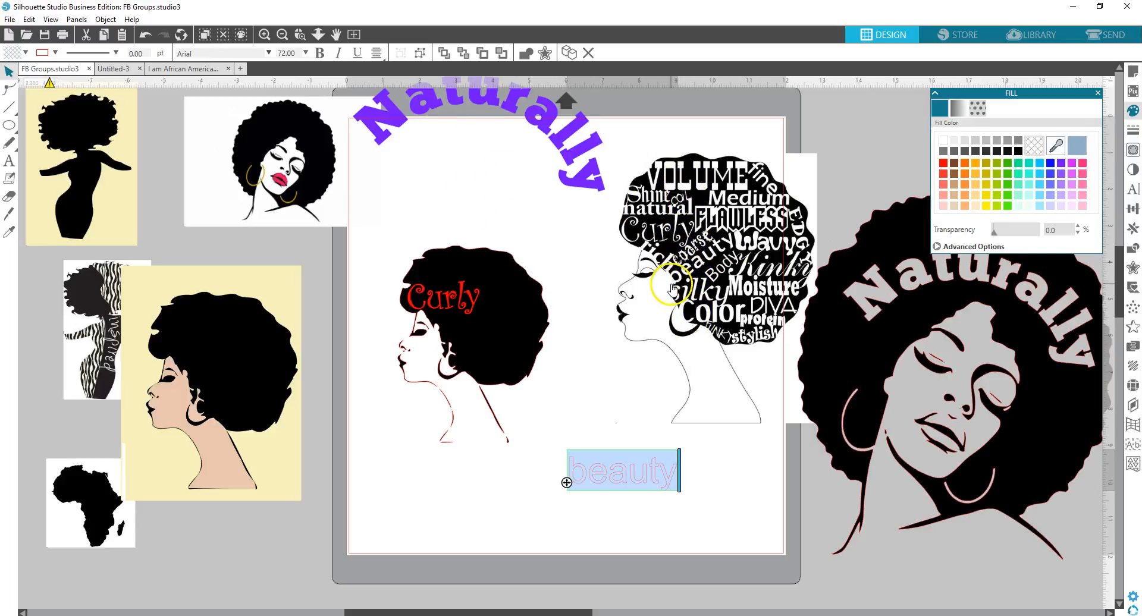
left_click(269, 52)
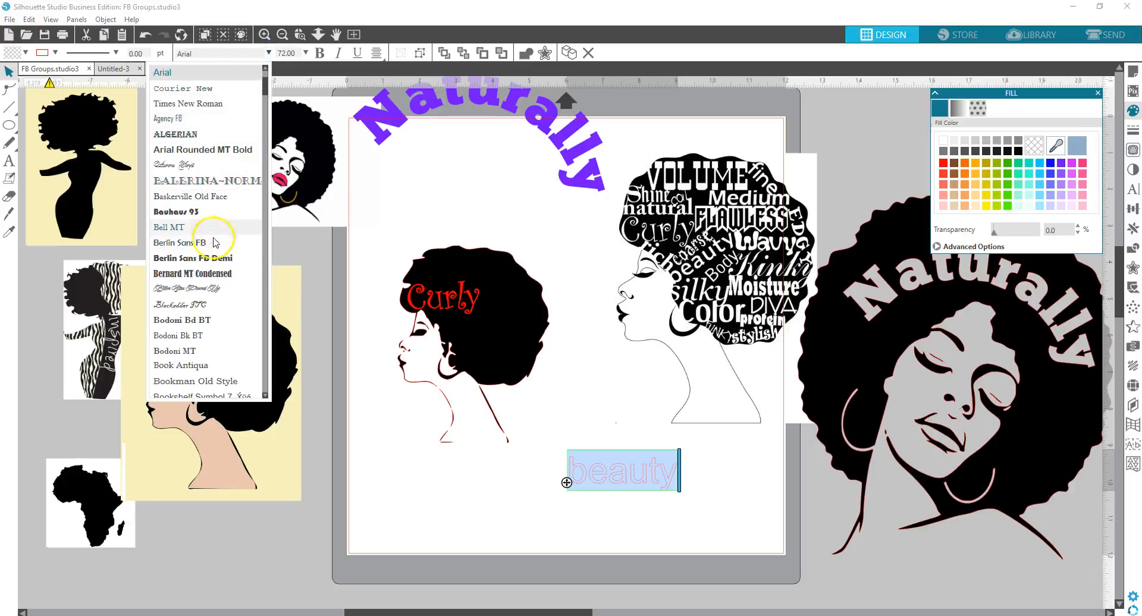
left_click(203, 306)
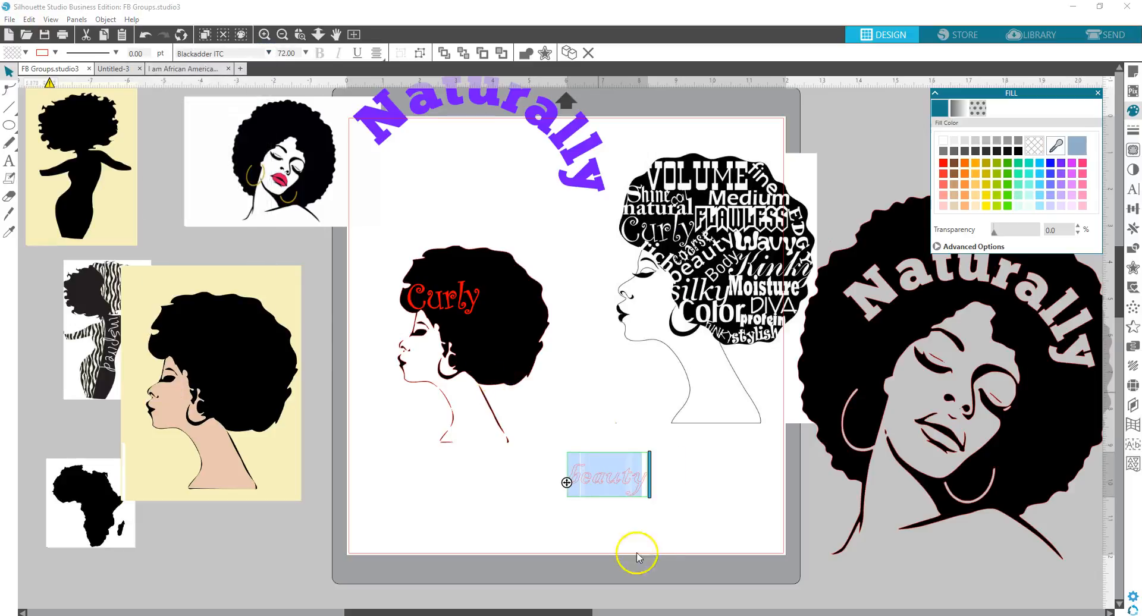
Fill the "beauty" text with blue and place it on the lower hair behind the earring.
left_click(1053, 163)
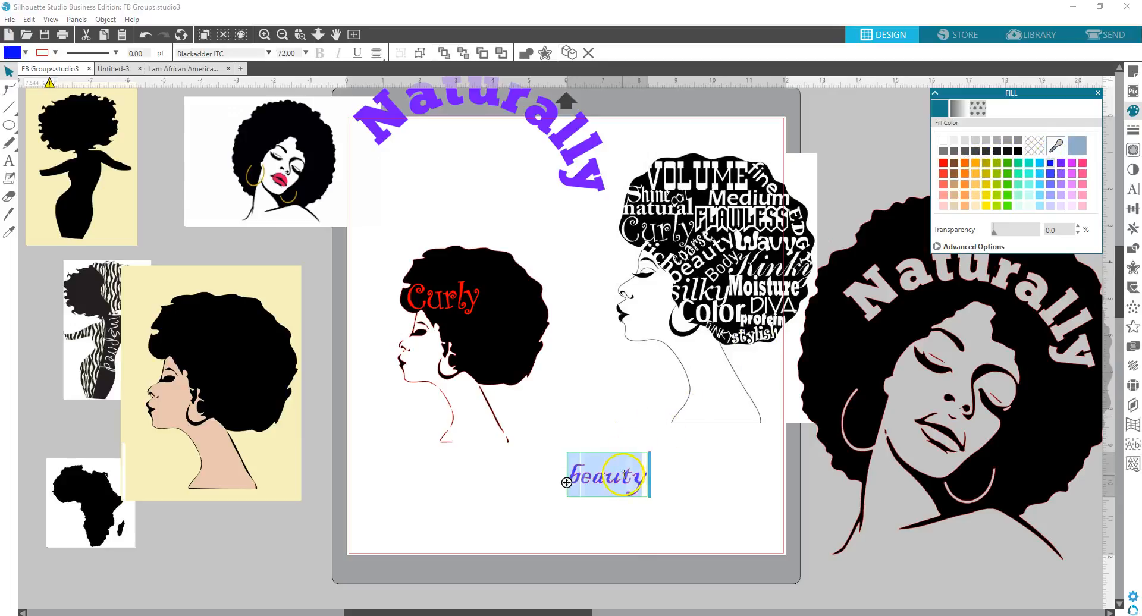
left_click(616, 409)
left_click_drag(625, 480, 515, 370)
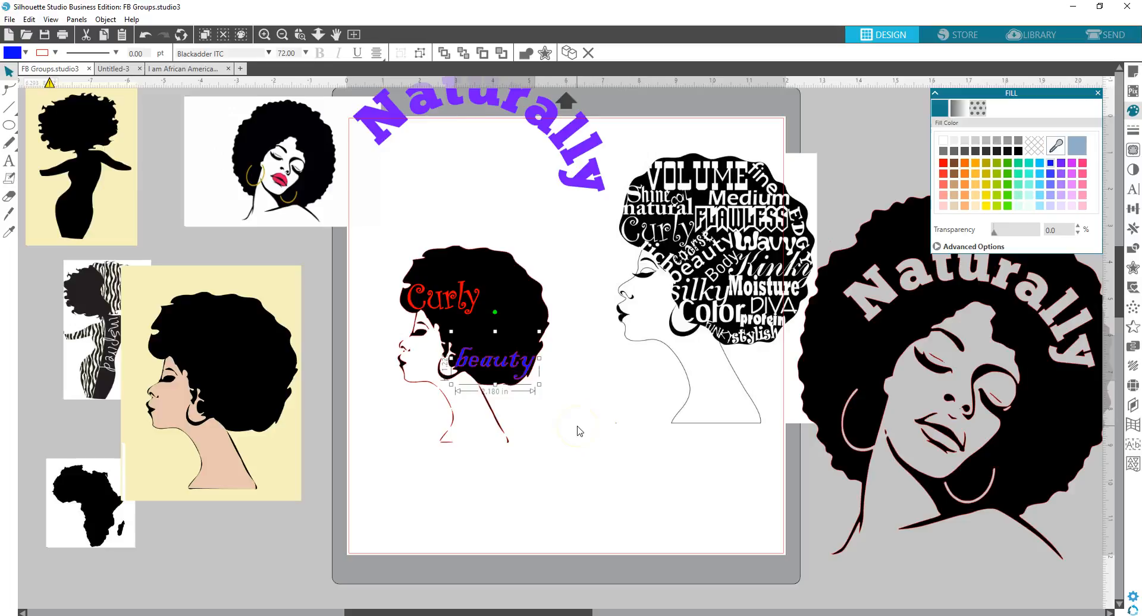
left_click(577, 427)
Cut the "beauty" text out of the traced hair with Subtract All and move the profile away from the words.
left_click(488, 358)
left_click(526, 302)
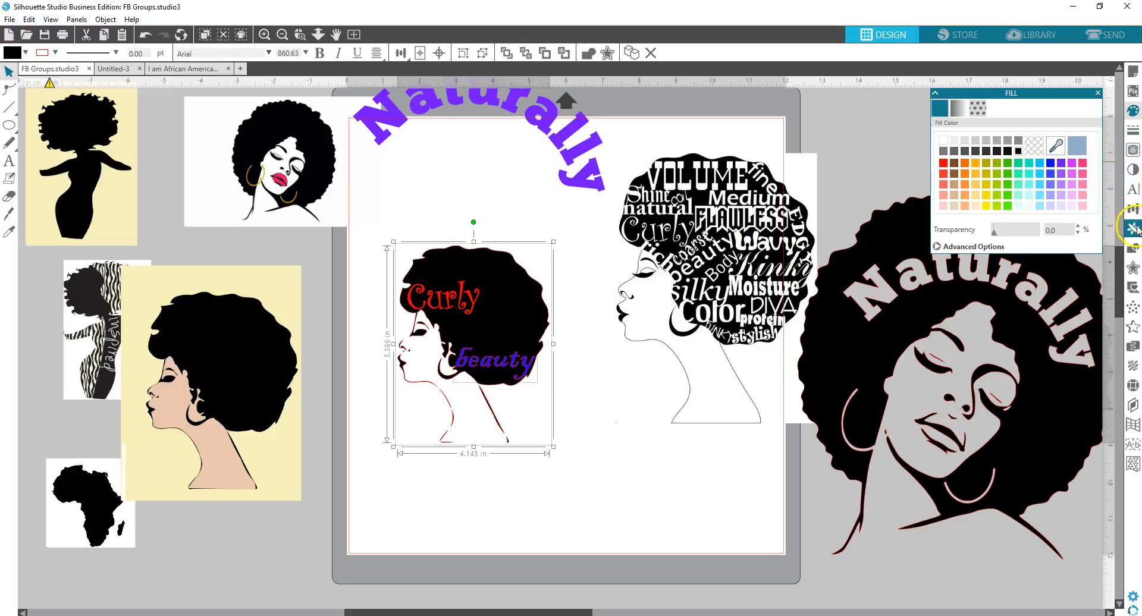
left_click(1135, 250)
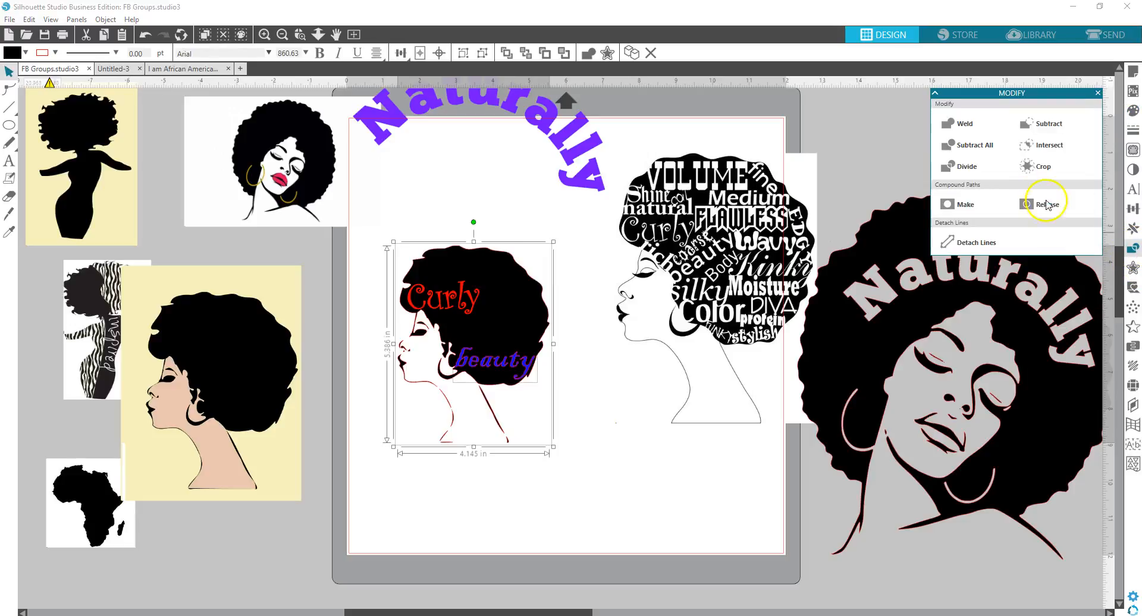
left_click(962, 149)
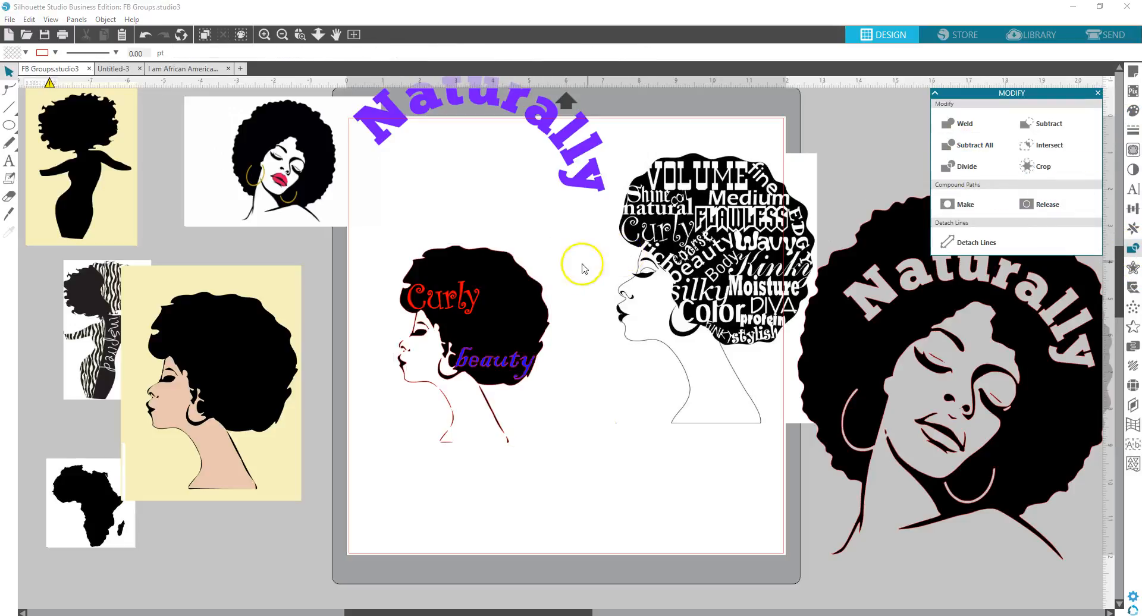
left_click_drag(515, 307, 564, 274)
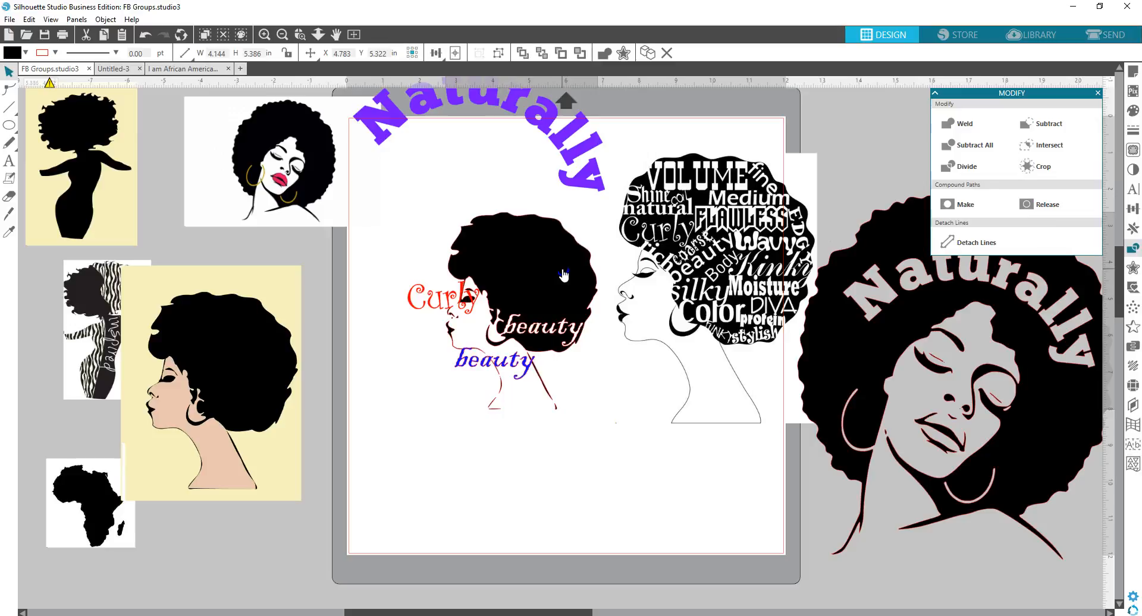
Undo the profile move and the subtraction of the "beauty" text, and clear the selection.
left_click(139, 37)
left_click(148, 38)
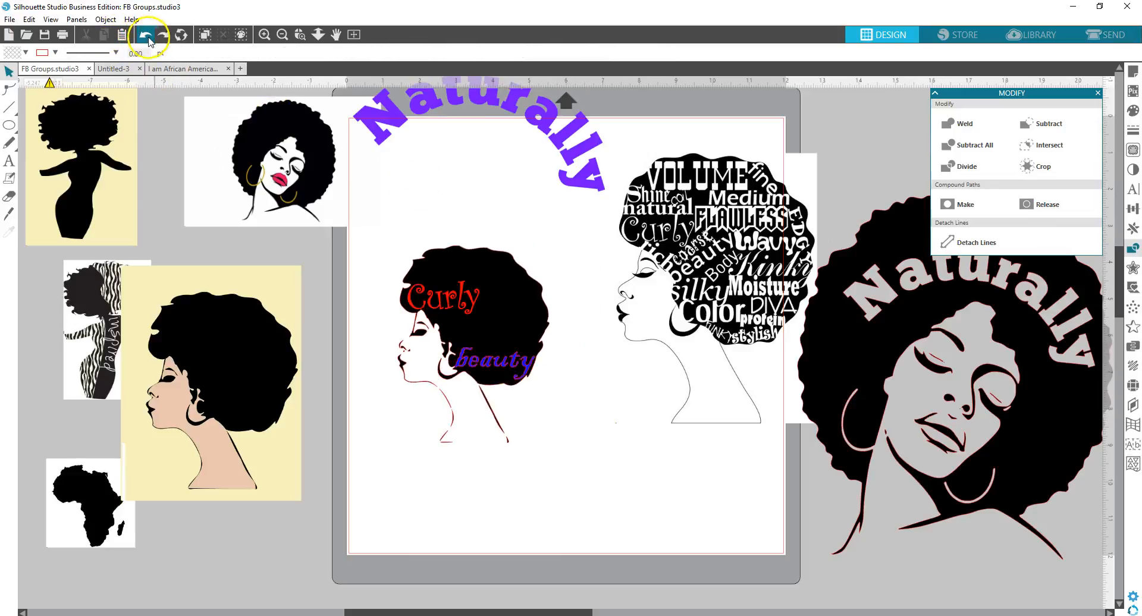
left_click(145, 37)
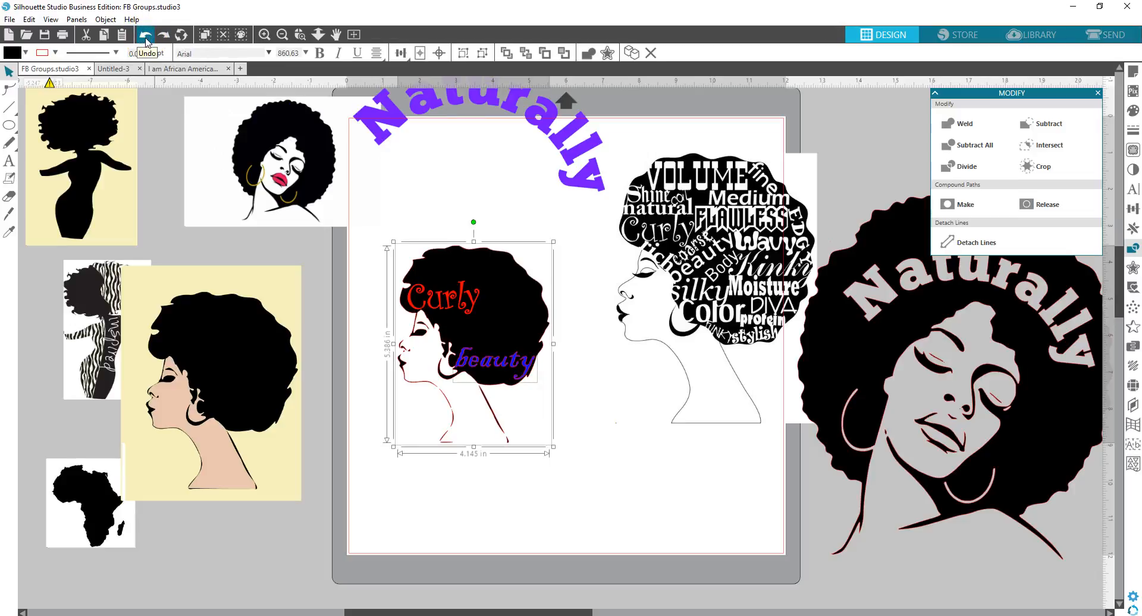
left_click(587, 521)
Cut both "Curly" and "beauty" out of the traced hair with Subtract All and move the profile off the words.
left_click(501, 369)
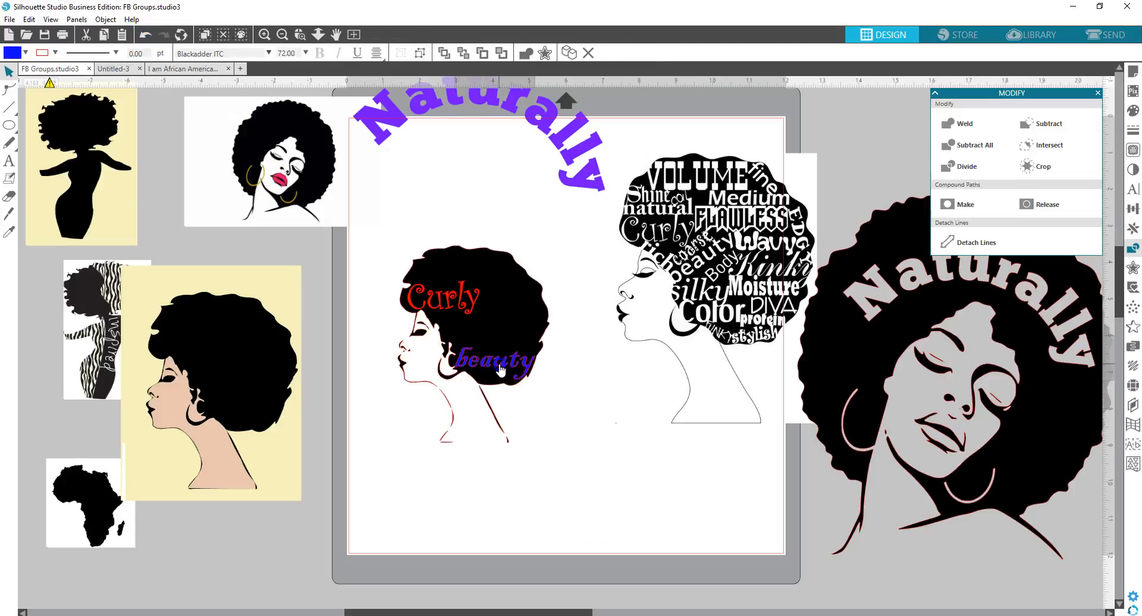
mouse_move(505, 352)
left_mouse_down()
mouse_move(511, 334)
mouse_move(500, 370)
left_mouse_up()
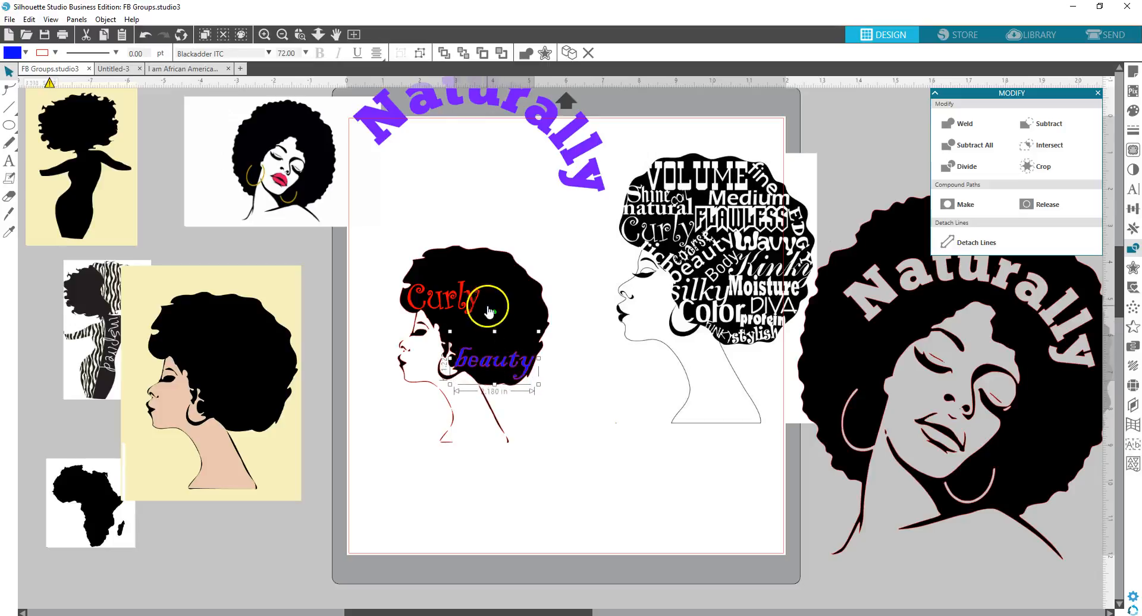
left_click(453, 301)
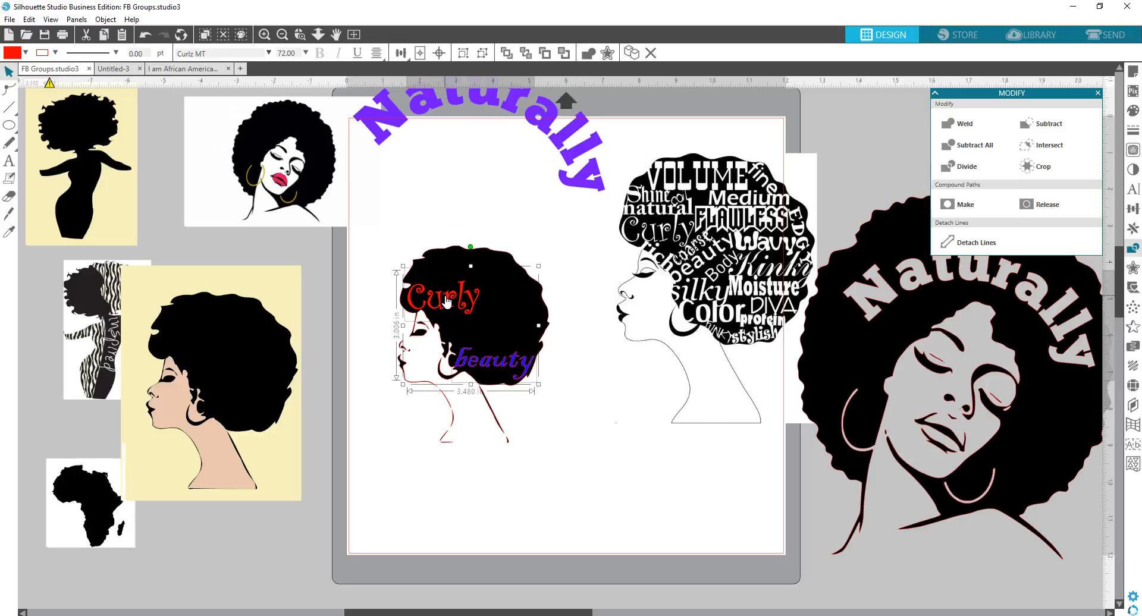
left_click(446, 301)
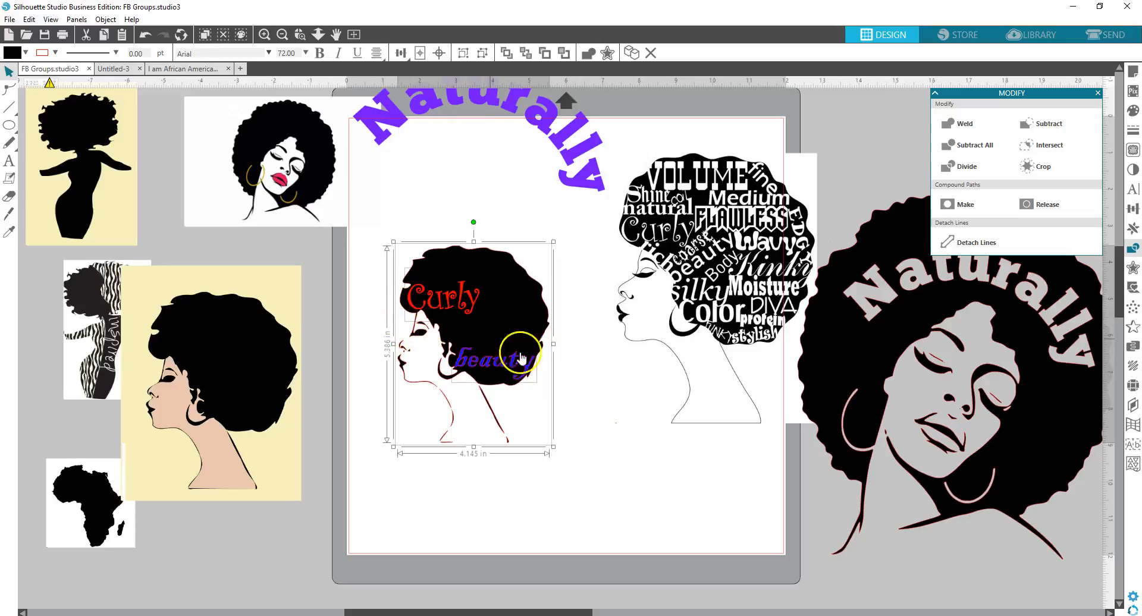
left_click(959, 146)
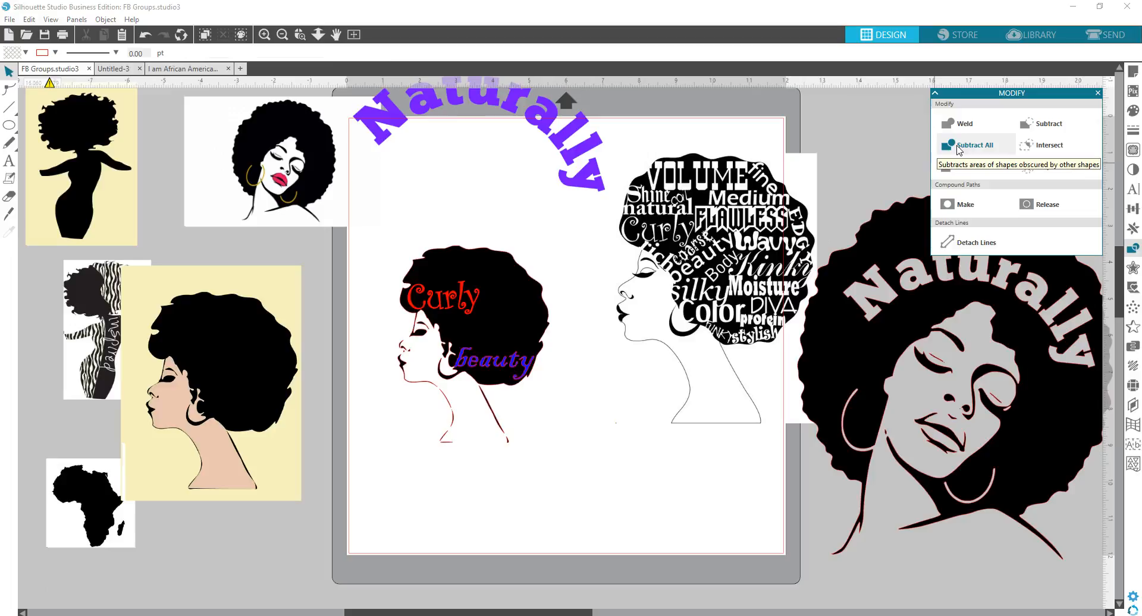
left_click(513, 307)
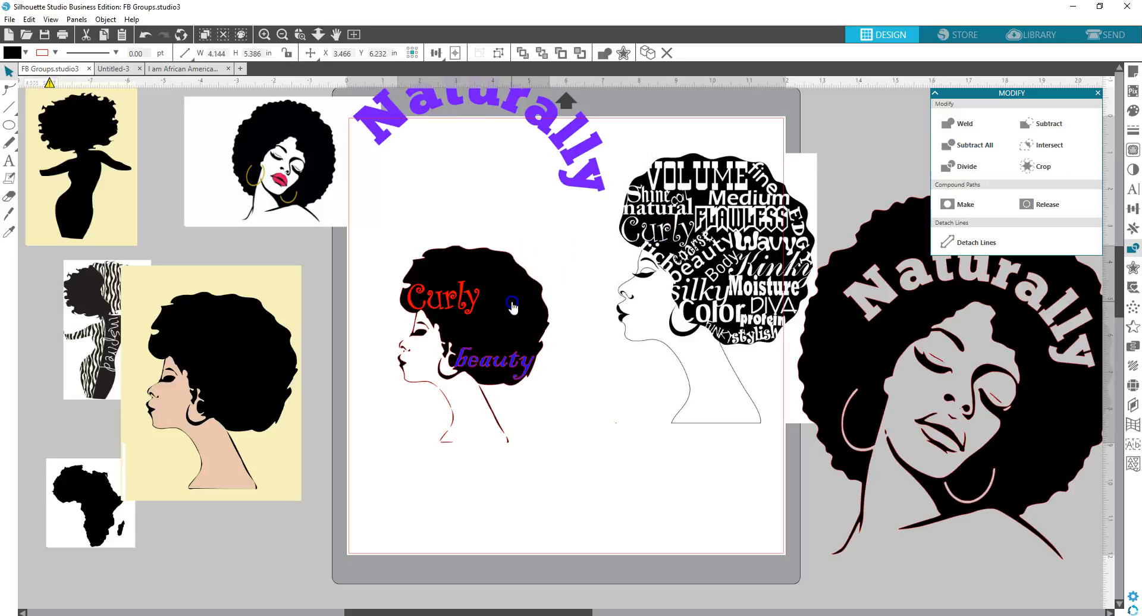
left_click_drag(513, 307, 562, 340)
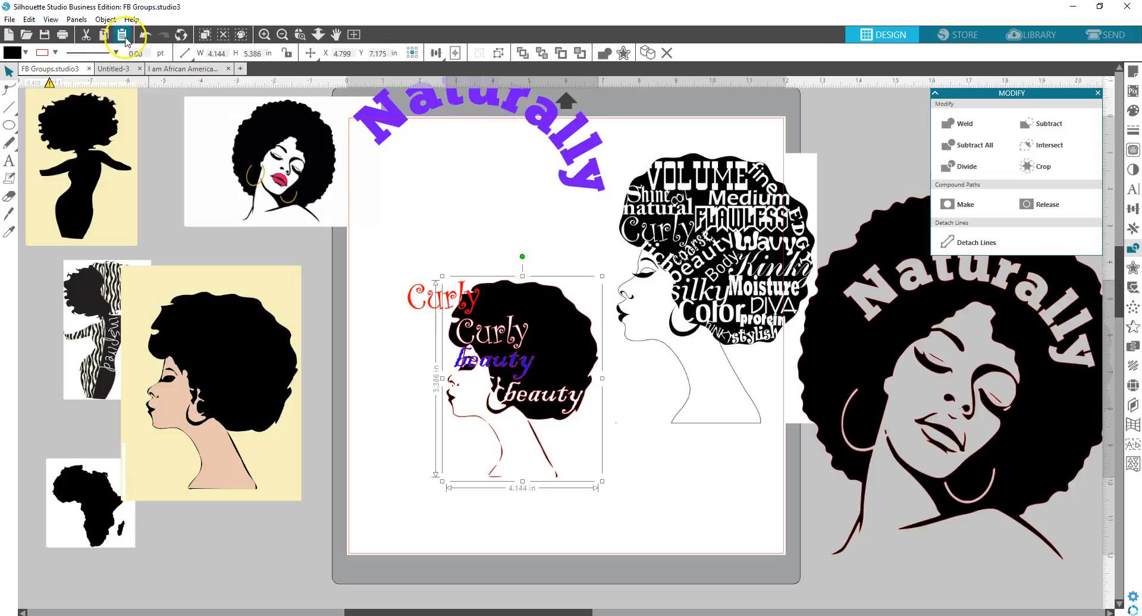
Undo the profile move and the subtraction of both words, leaving nothing selected.
left_click(144, 36)
left_click(145, 36)
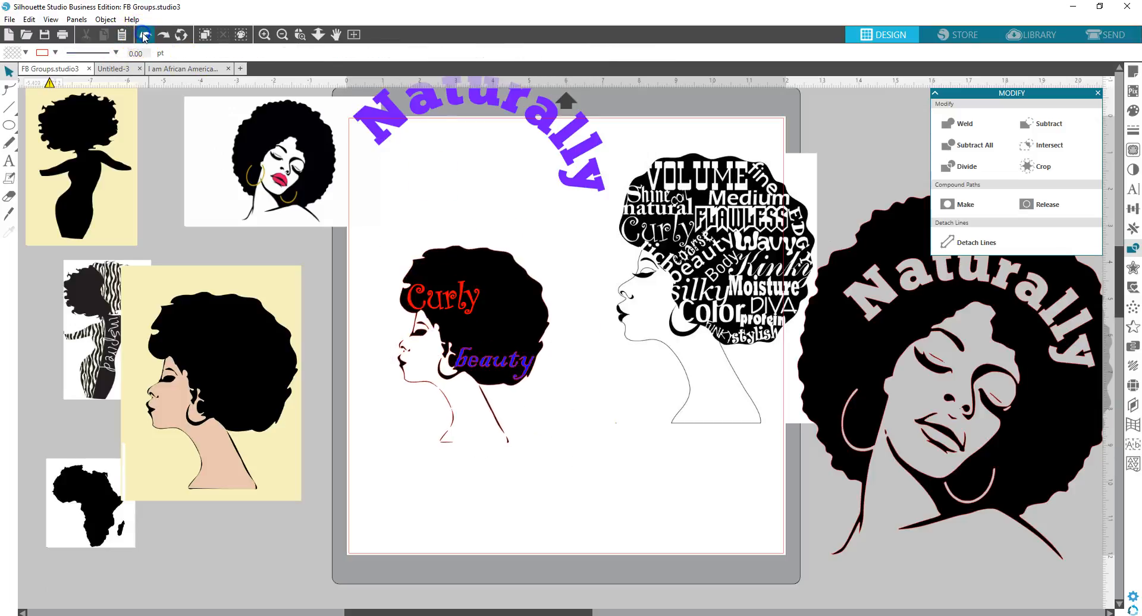
left_click(145, 35)
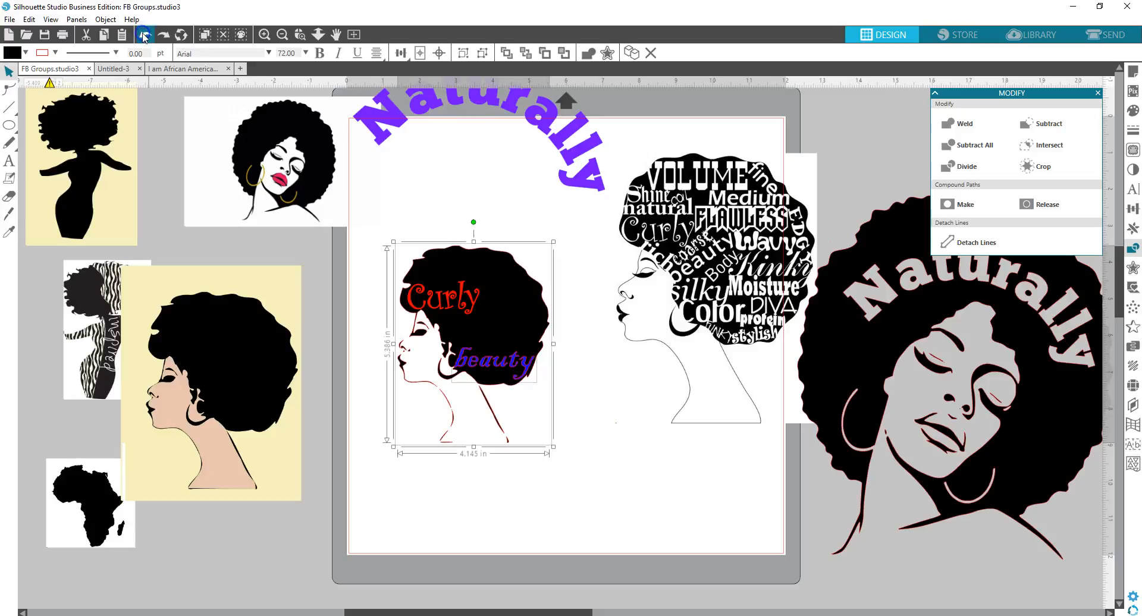
left_click(581, 473)
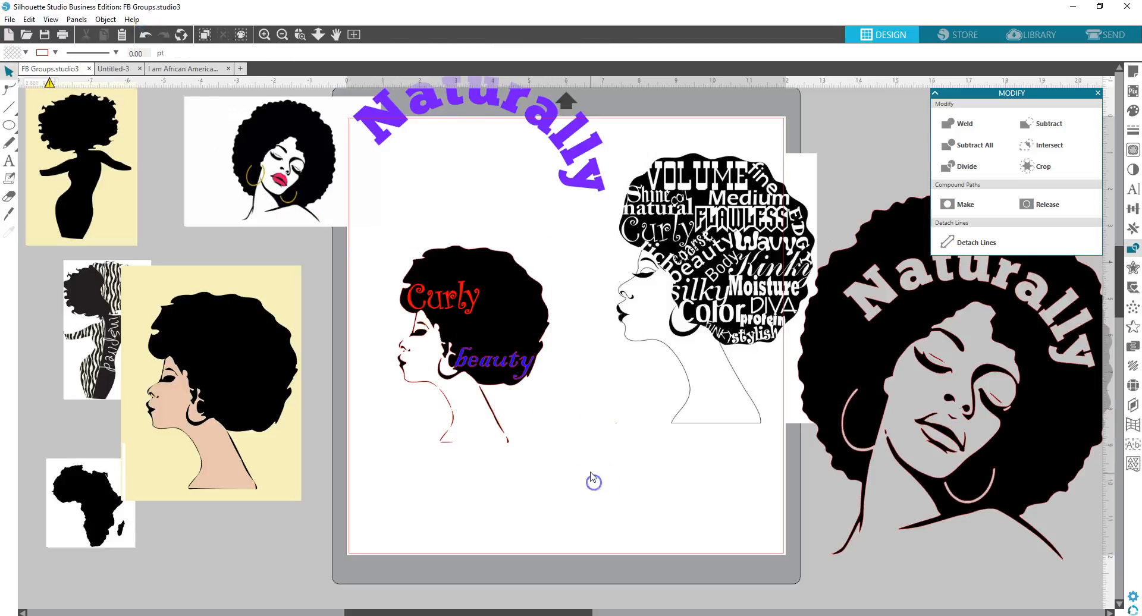
Duplicate the red "Curly" text and fill the copy with green.
left_click(462, 311)
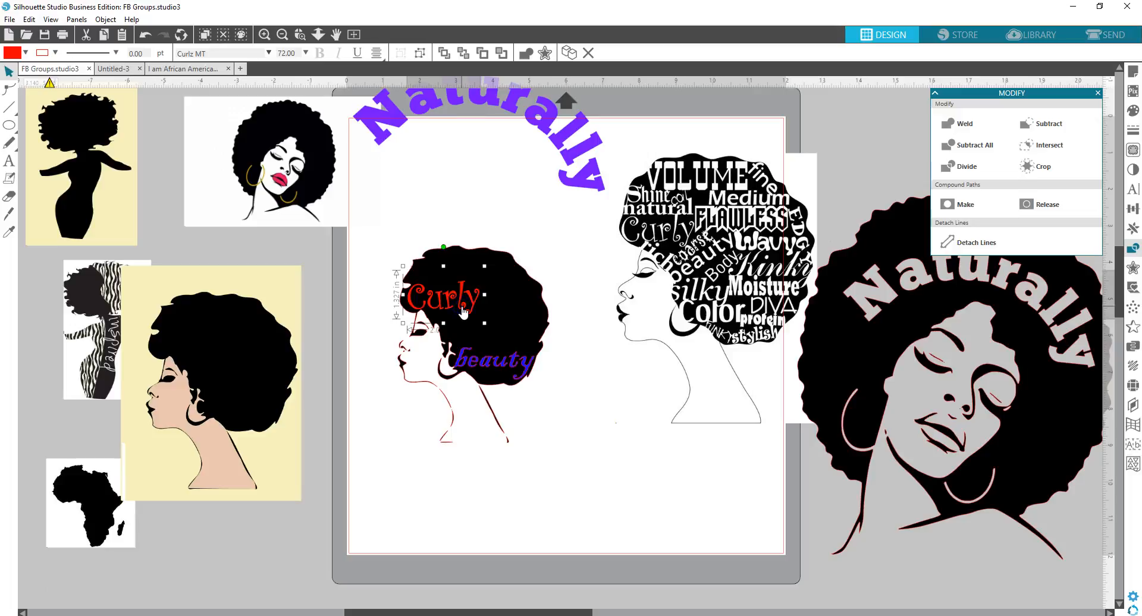
right_click(462, 311)
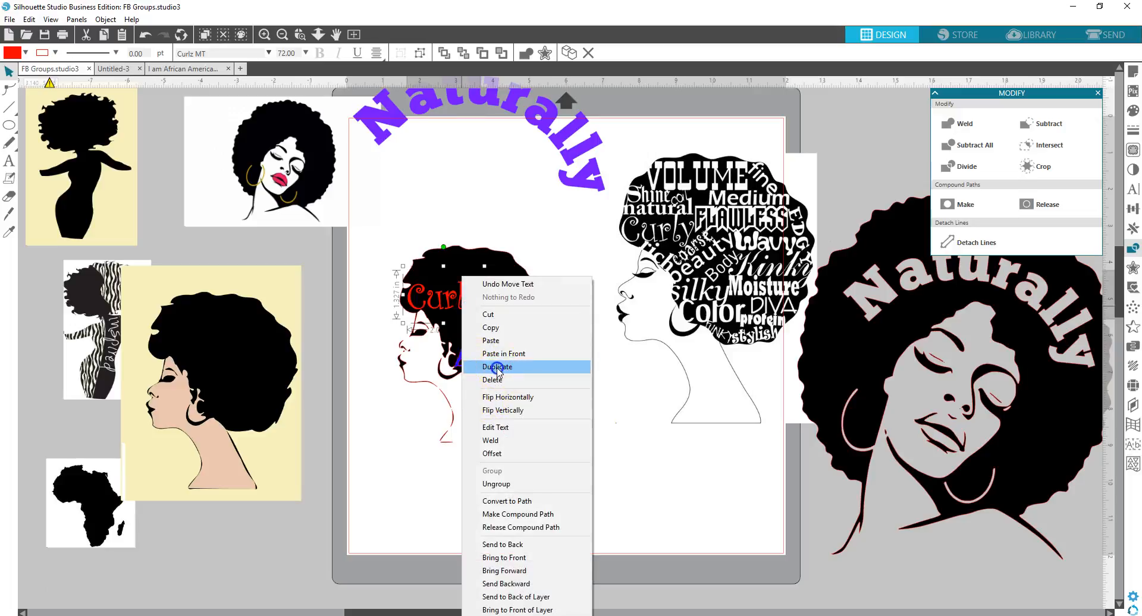
left_click(499, 365)
left_click(1134, 113)
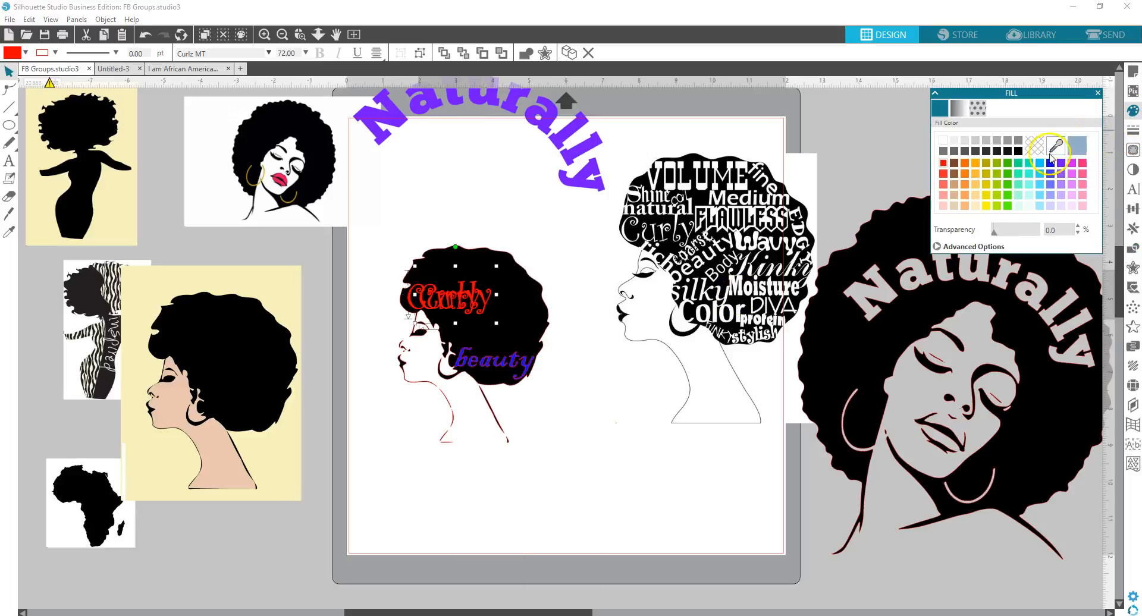
left_click(1007, 175)
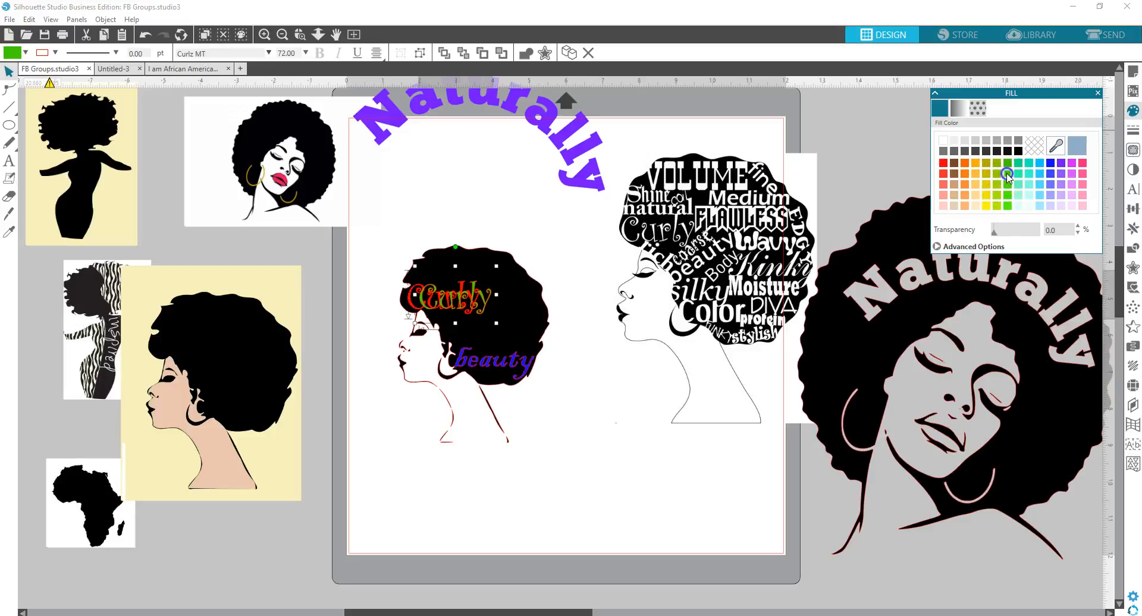
Move the green "Curly" copy to the upper back of the hair and rotate it clockwise to follow the curve.
left_click_drag(490, 301, 551, 284)
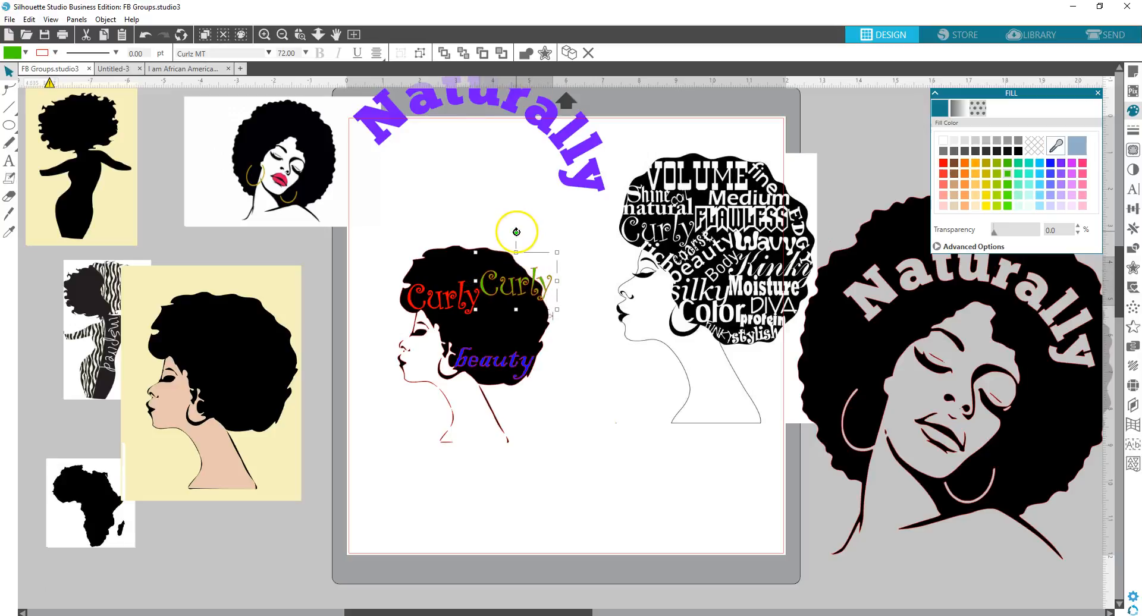
left_click_drag(517, 232, 559, 237)
Move the framed afro portrait image off the page and cut both "Curly" words and "beauty" out of the profile's hair with Subtract All.
left_click_drag(372, 200, 262, 248)
left_click(345, 237)
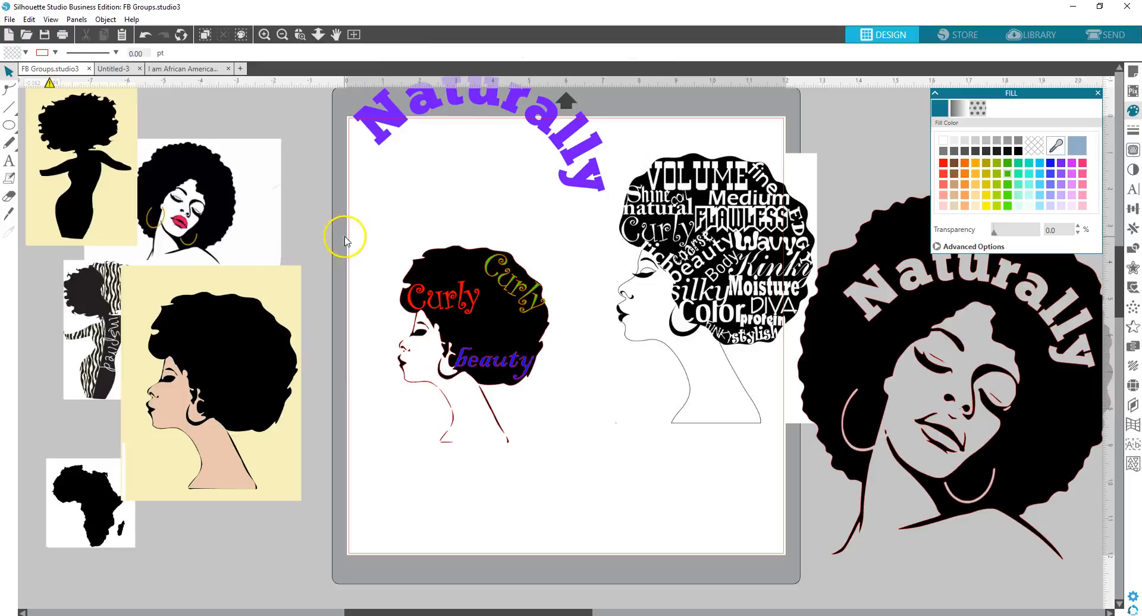
left_click_drag(359, 193, 588, 476)
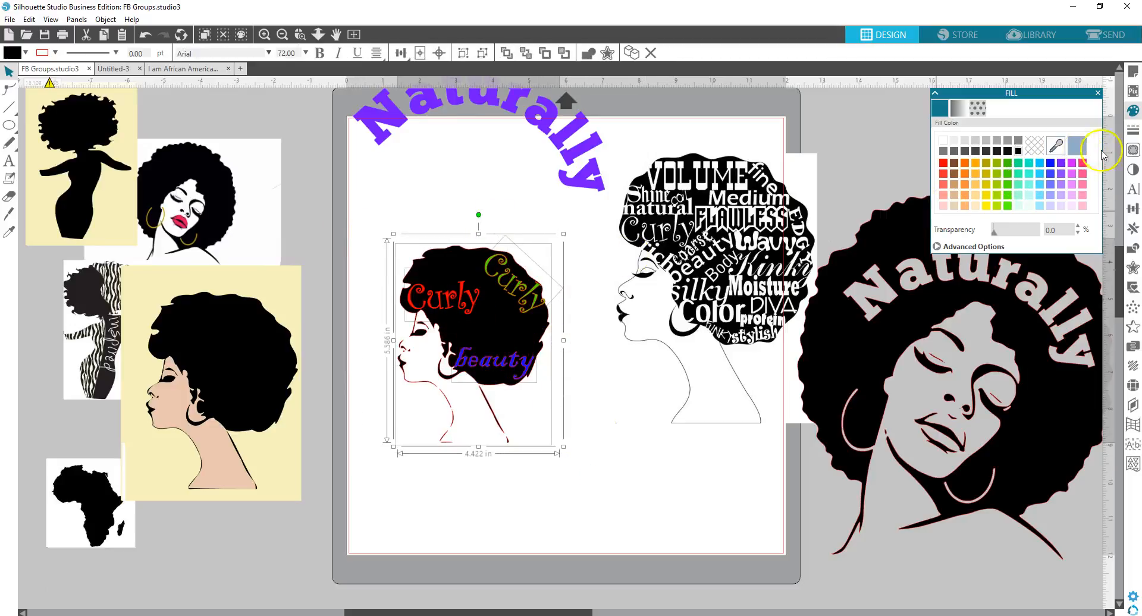
left_click(1131, 253)
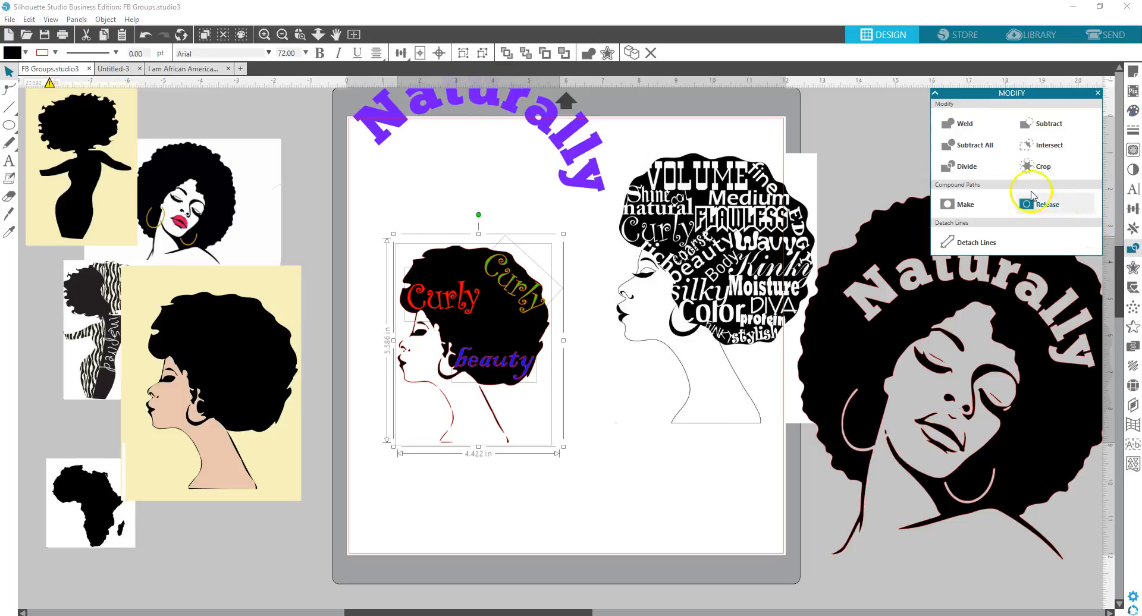
left_click(974, 148)
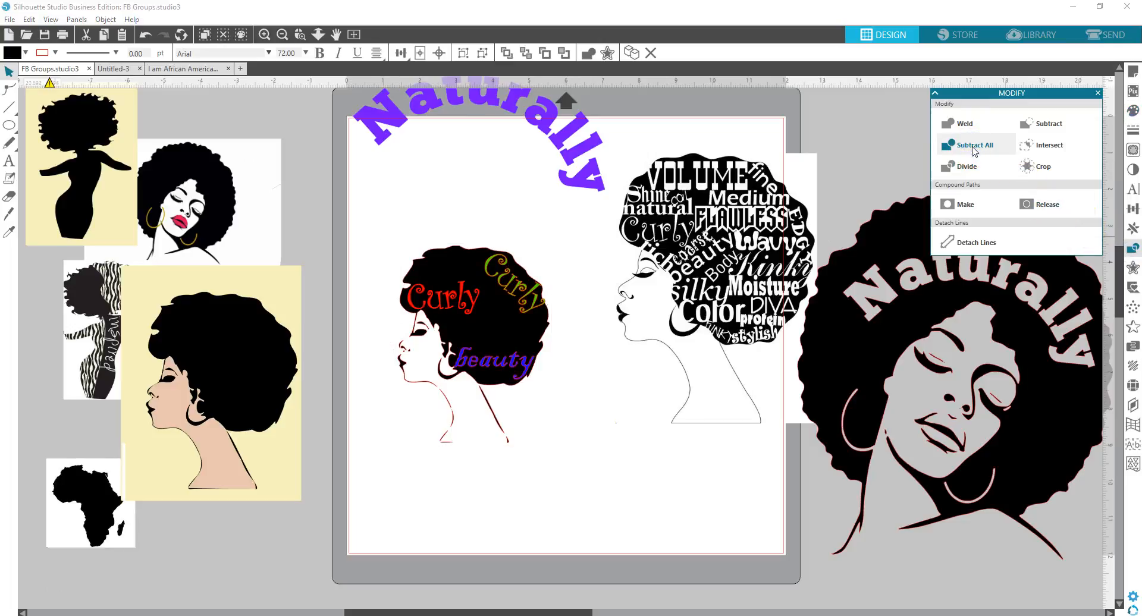
Move the cut profile clear of the colored words, delete the leftover "Curly" and "beauty" texts, and return the profile beside the word-art head.
left_click_drag(505, 318, 616, 416)
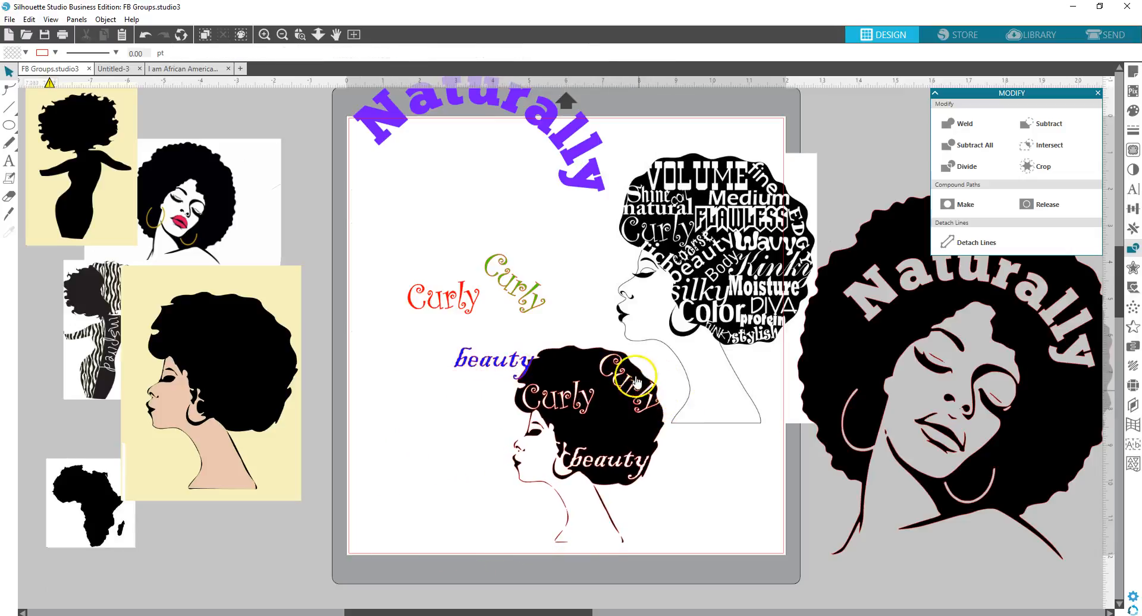
left_click_drag(604, 414, 463, 399)
left_click(290, 249)
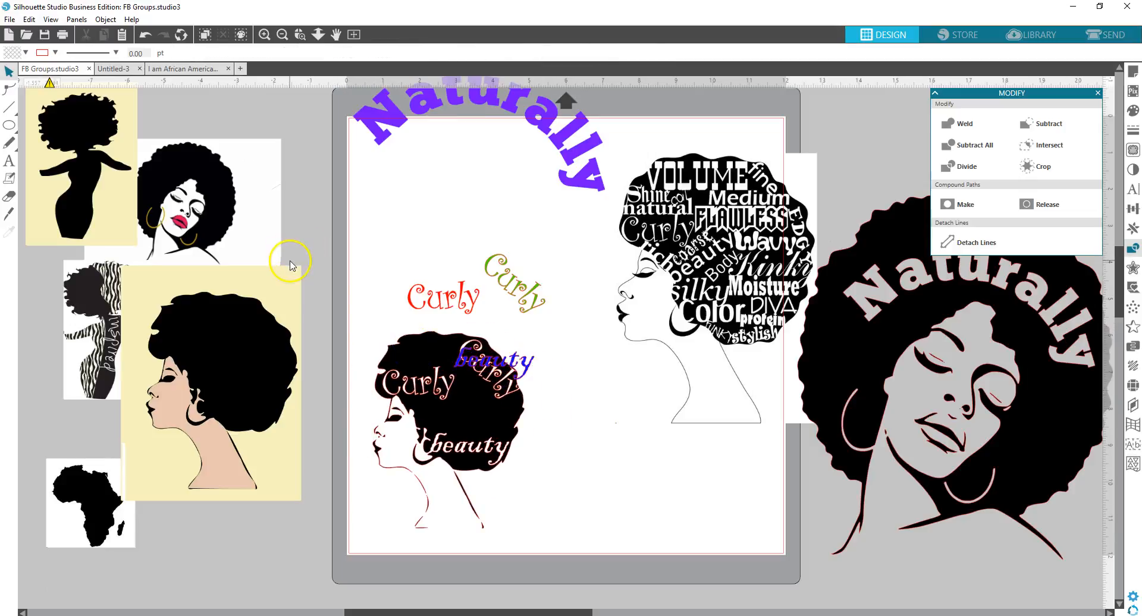
left_click_drag(446, 428, 675, 421)
left_click(398, 227)
left_click_drag(393, 216, 553, 403)
key("Delete")
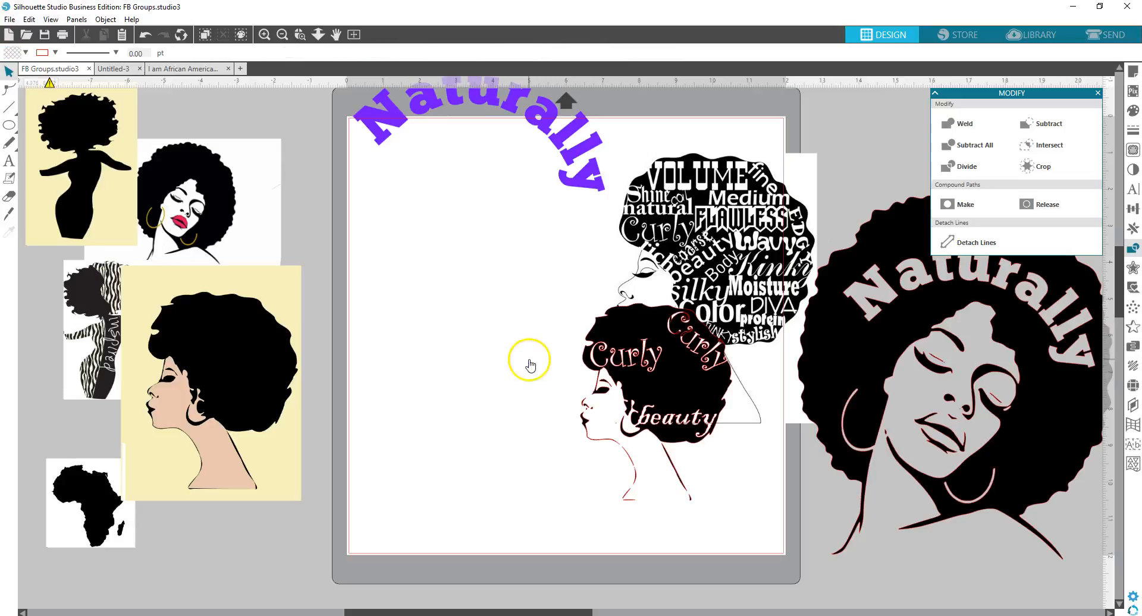
left_click_drag(640, 351, 480, 261)
left_click(200, 418)
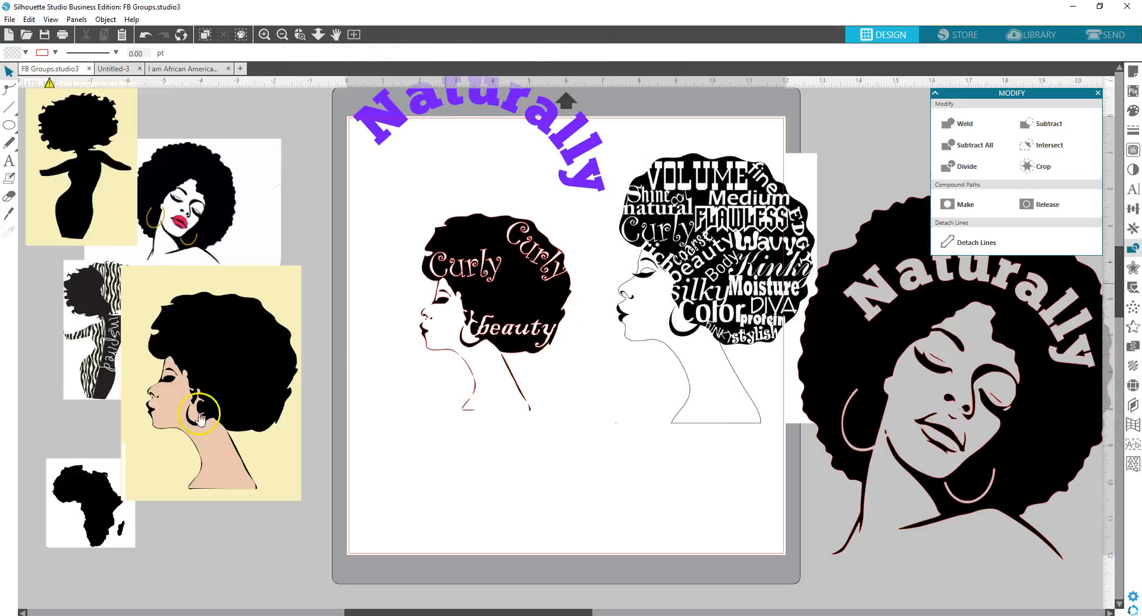
Bring the black Africa image onto the page below the profile, trace it, and move the source image back off the page.
left_click_drag(80, 489, 544, 456)
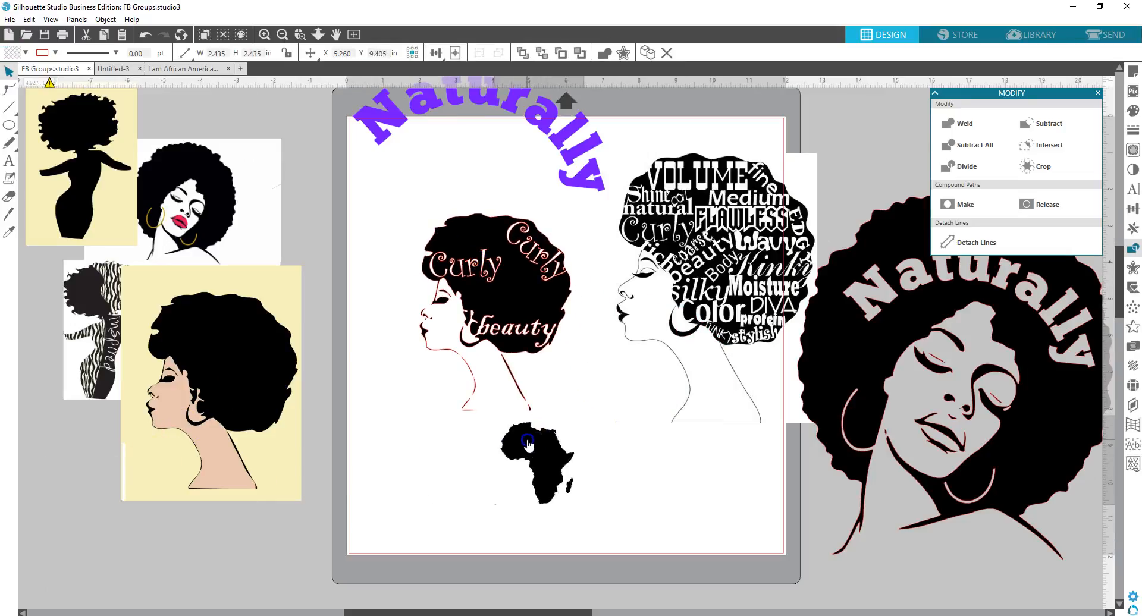
left_click(544, 453)
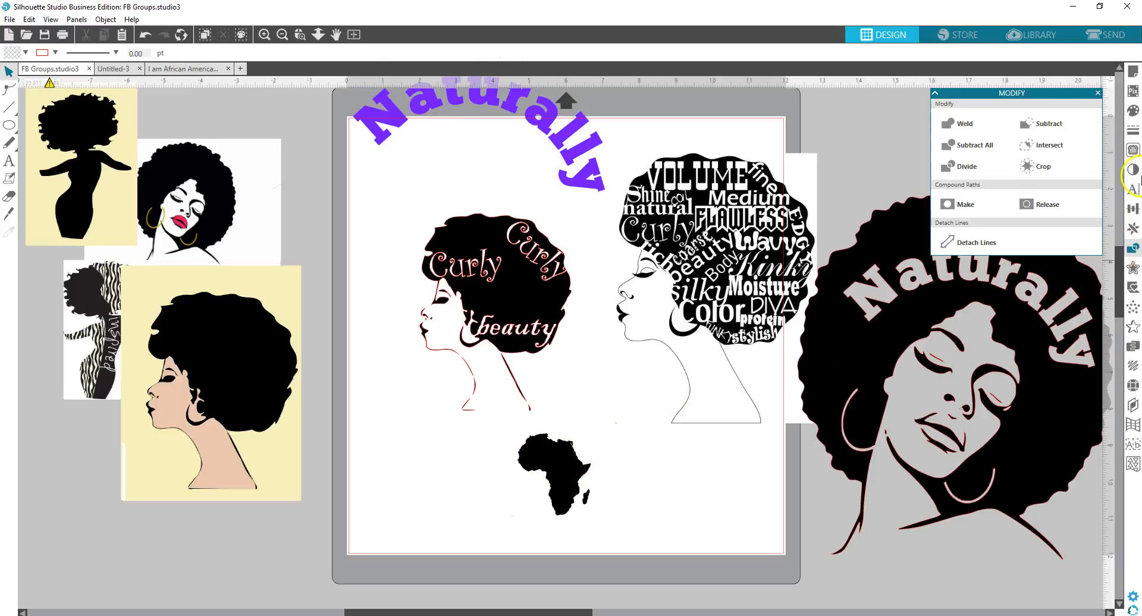
left_click(1133, 150)
left_click(983, 143)
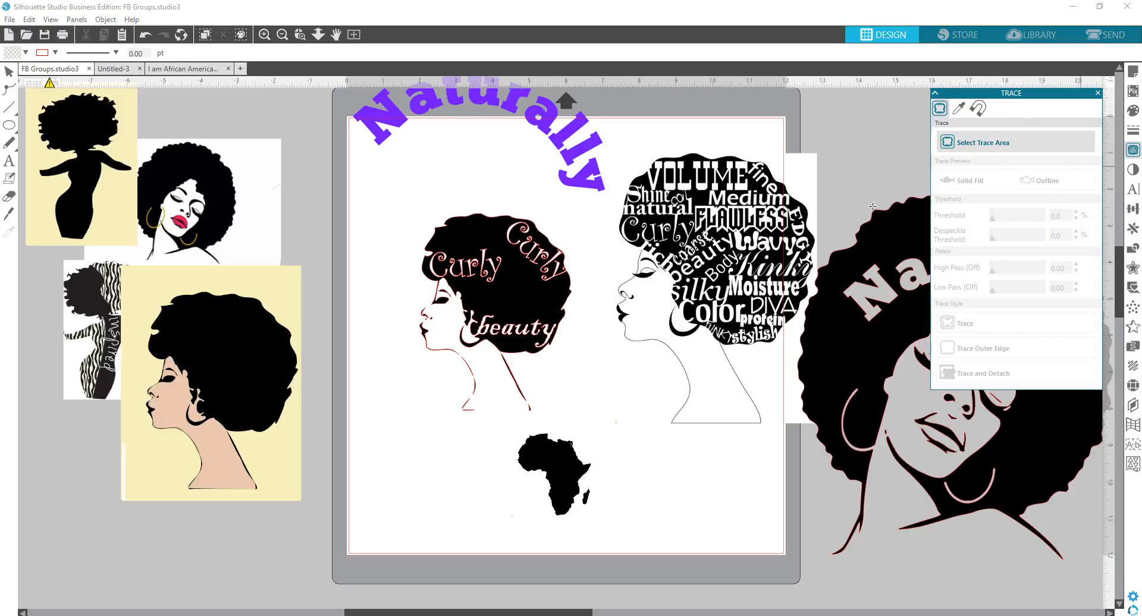
mouse_move(499, 420)
left_mouse_down()
mouse_move(619, 513)
mouse_move(629, 545)
left_mouse_up()
left_click(955, 323)
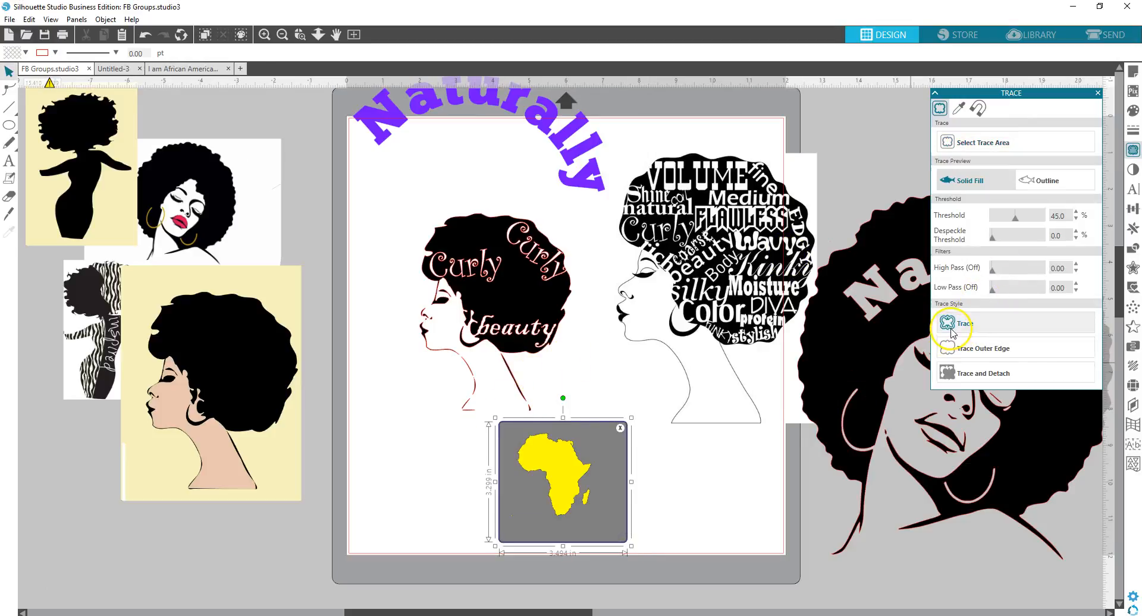
mouse_move(568, 440)
left_mouse_down()
mouse_move(294, 468)
mouse_move(272, 506)
left_mouse_up()
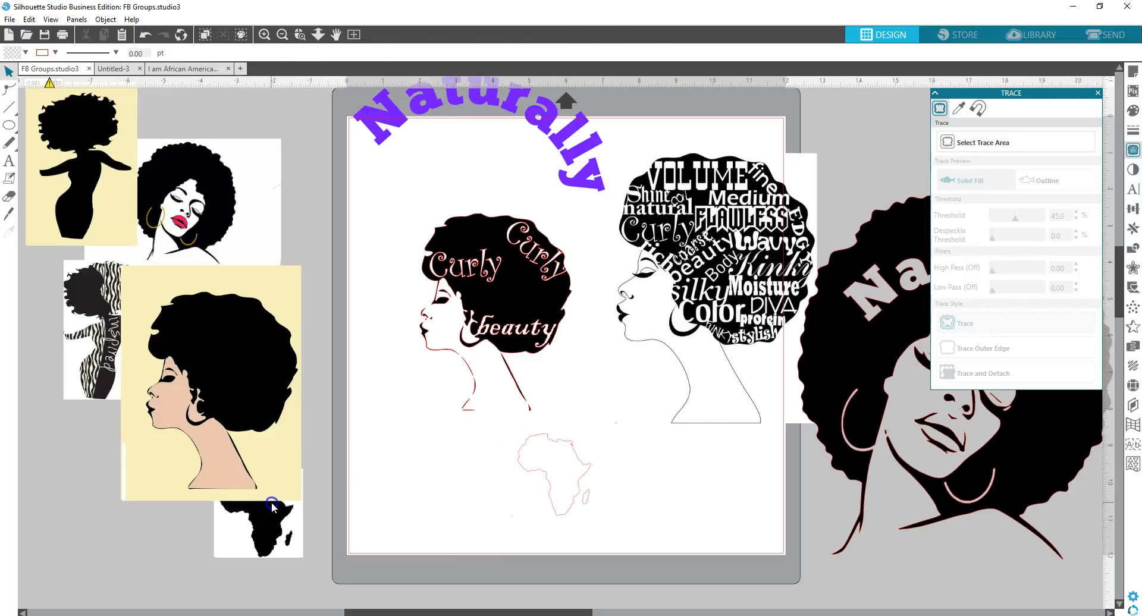
Fill the traced Africa outline with pink, shrink it to about 1.8 by 1.6 in, and place it in the hair above "beauty".
left_click(533, 478)
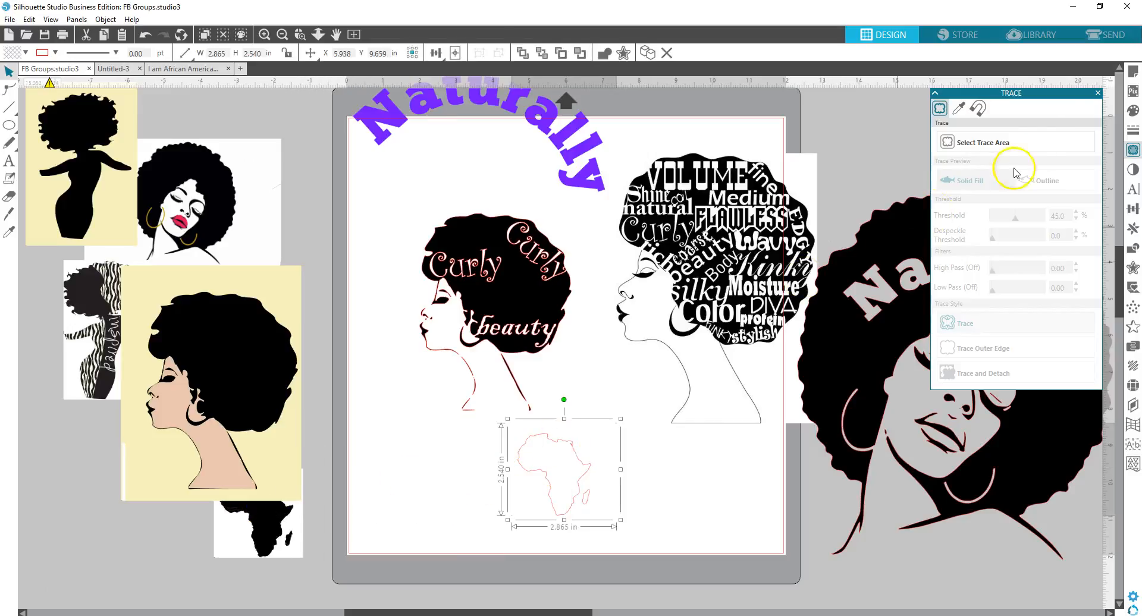
left_click(1133, 110)
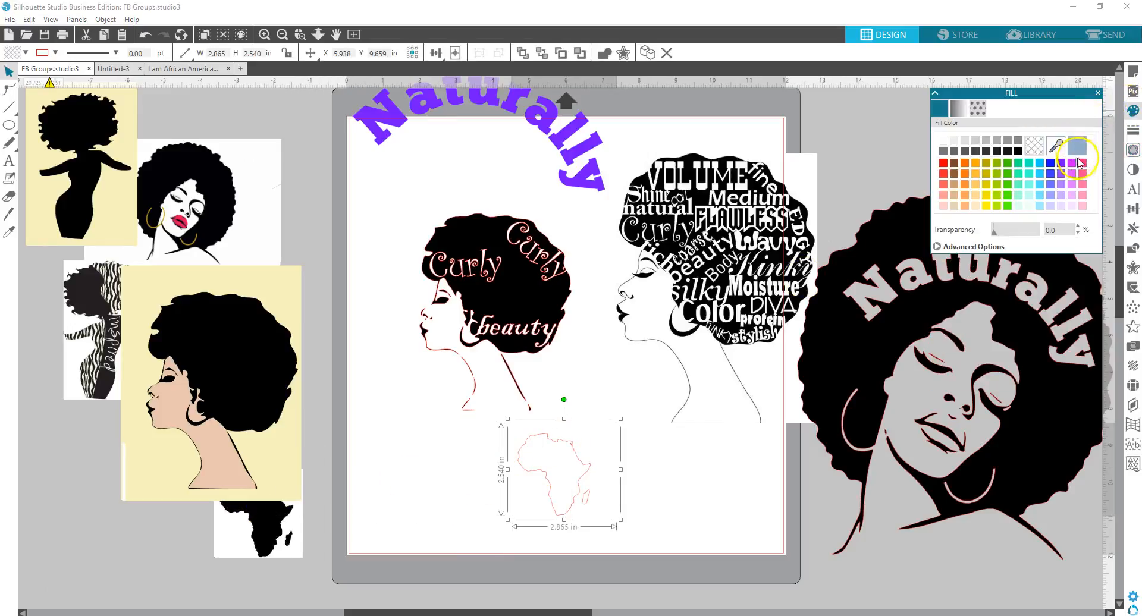
left_click(1081, 164)
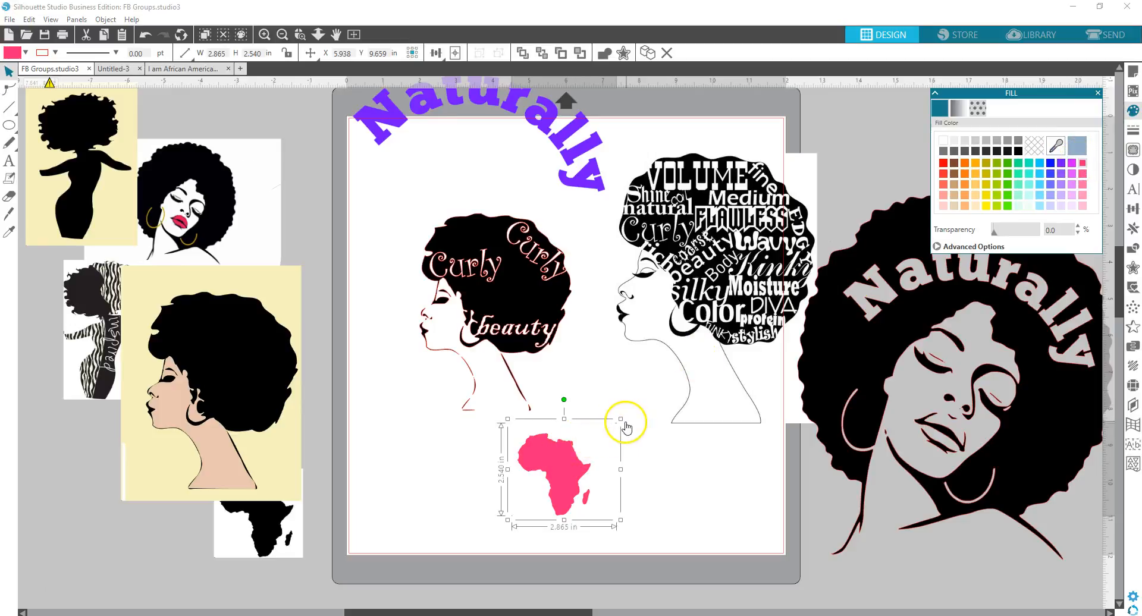
left_click_drag(622, 420, 580, 451)
left_click_drag(539, 481, 522, 286)
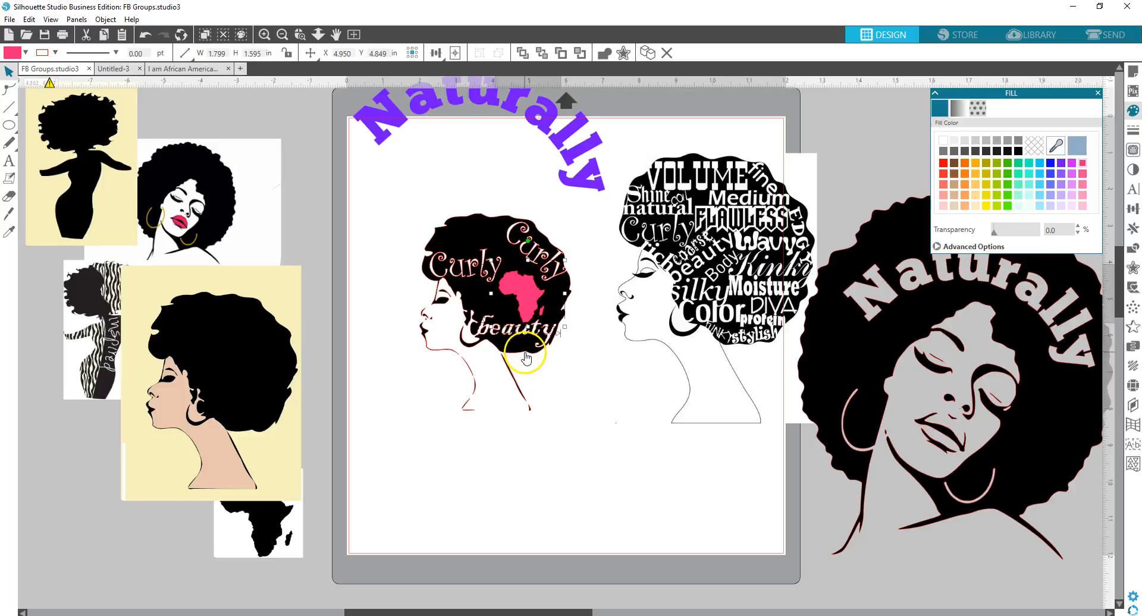
Delete the purple arched "Naturally" text above the profile.
left_click(386, 209)
left_click_drag(376, 175, 603, 452)
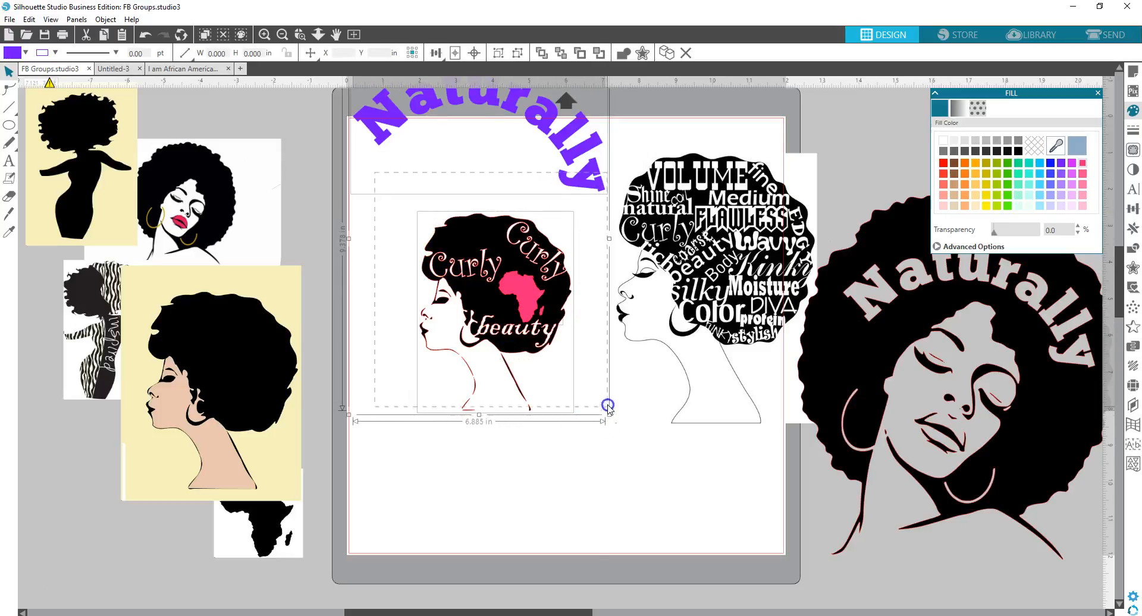
left_click_drag(607, 419, 606, 419)
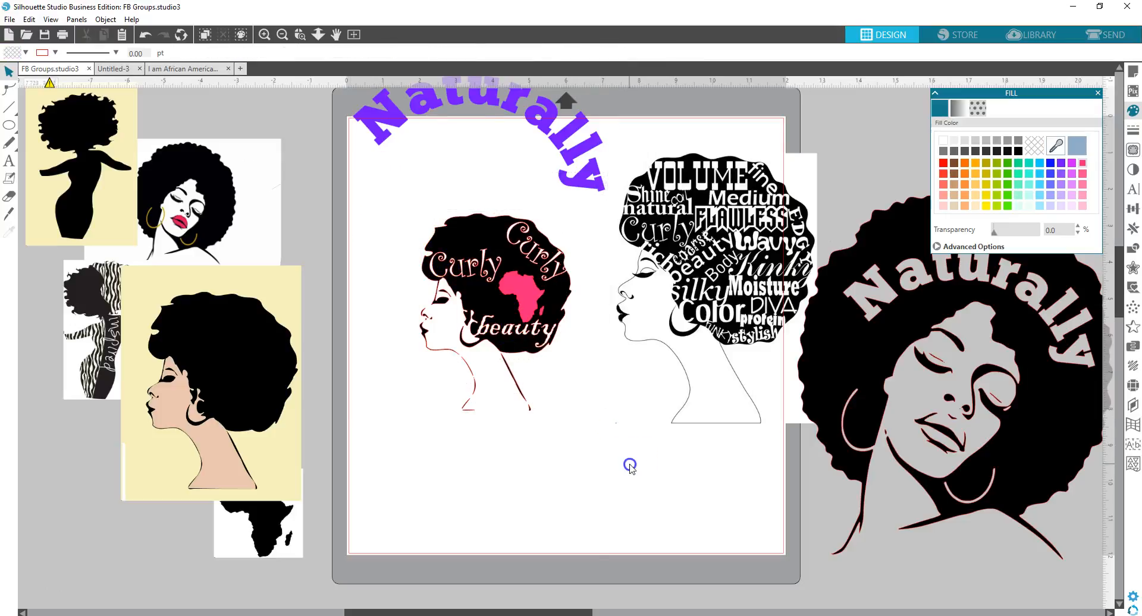
left_click(586, 177)
key("Delete")
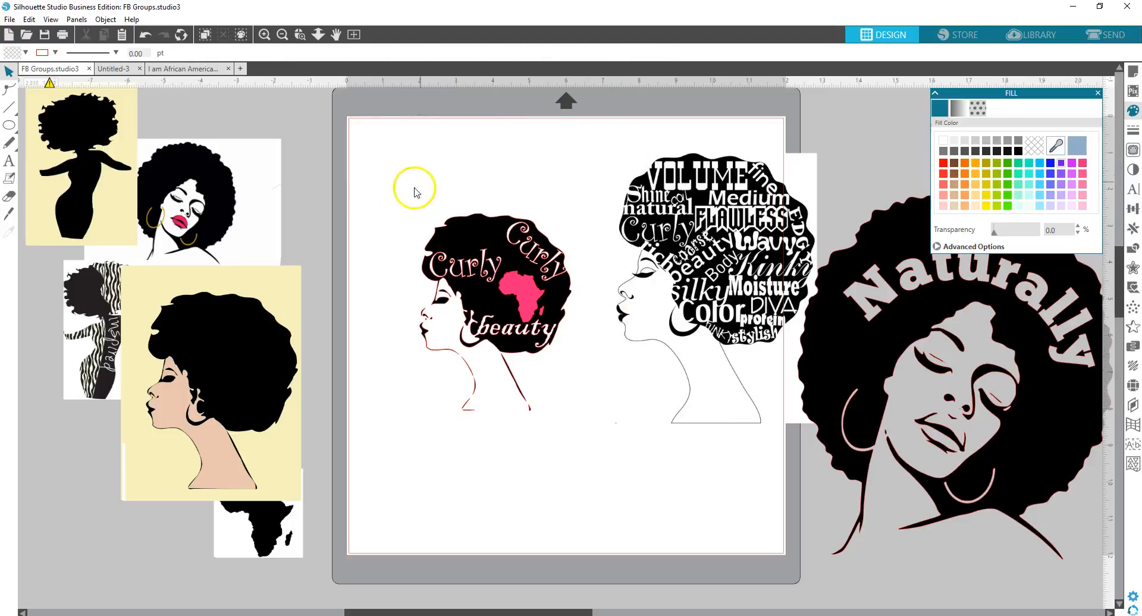
Cut the pink Africa shape out of the profile's hair with Subtract All and move the profile off the shape.
left_click(504, 333)
left_click_drag(504, 331, 580, 426)
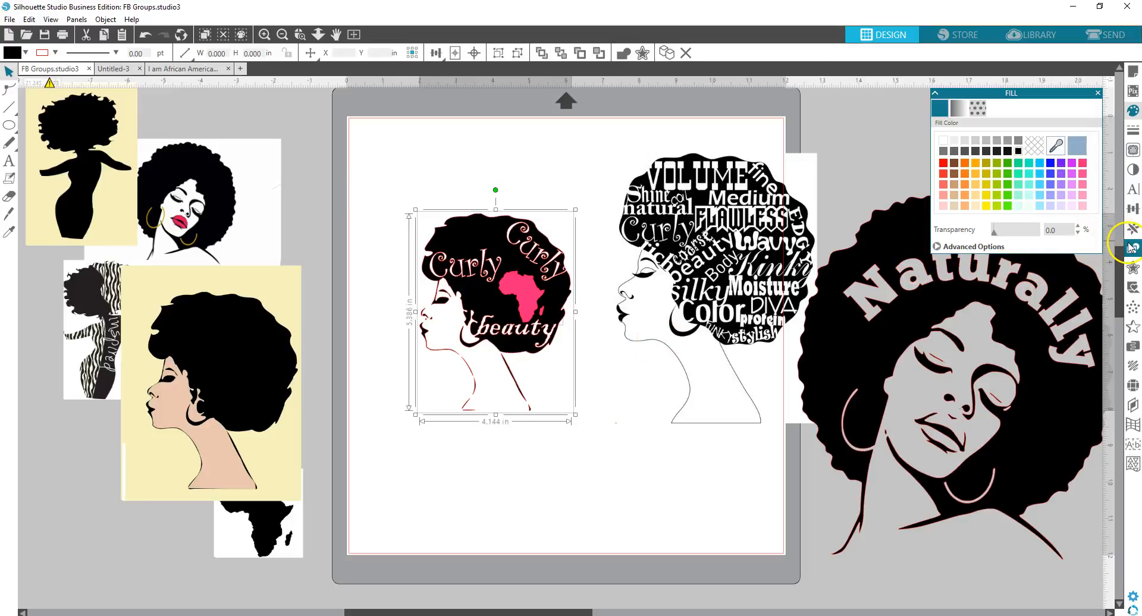
left_click(1132, 247)
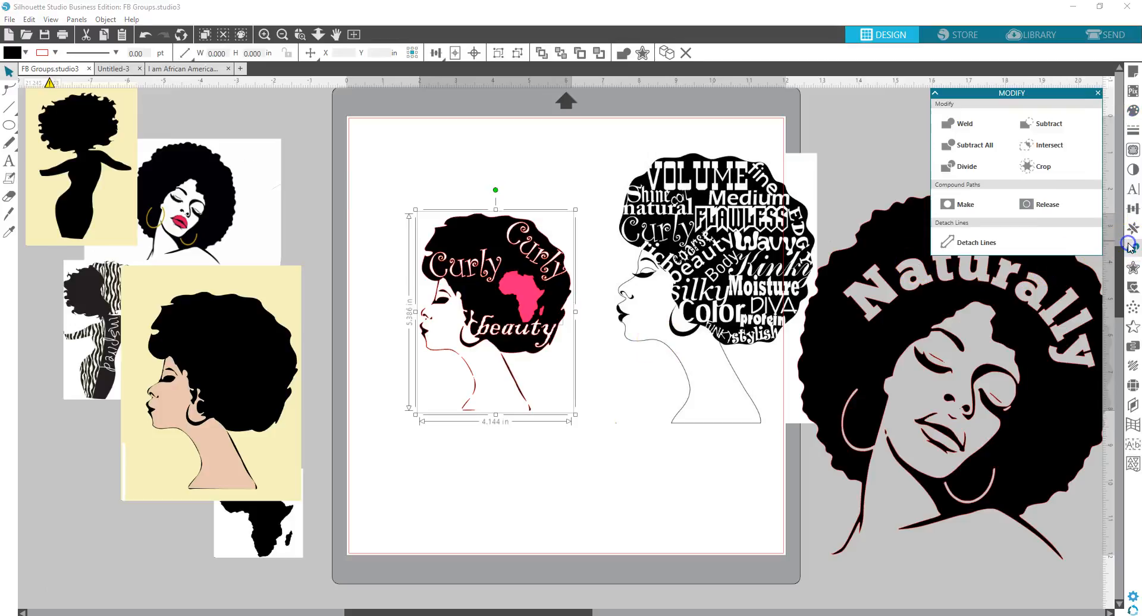
left_click(968, 145)
left_click(489, 245)
left_click_drag(489, 244, 437, 395)
left_click(362, 390)
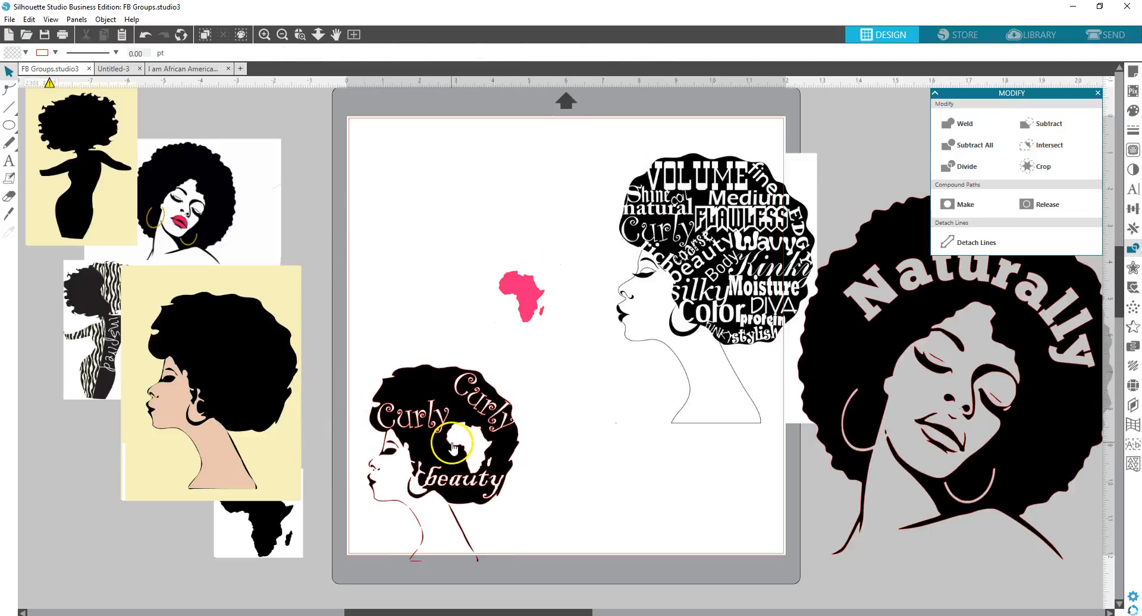
left_click_drag(453, 448, 459, 398)
left_click(465, 402)
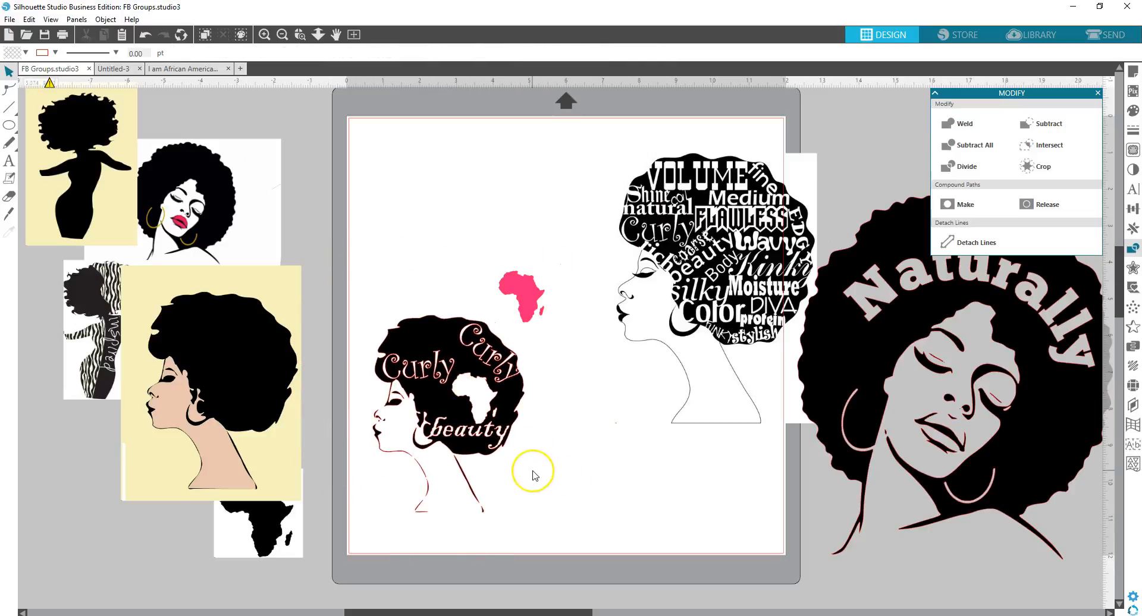